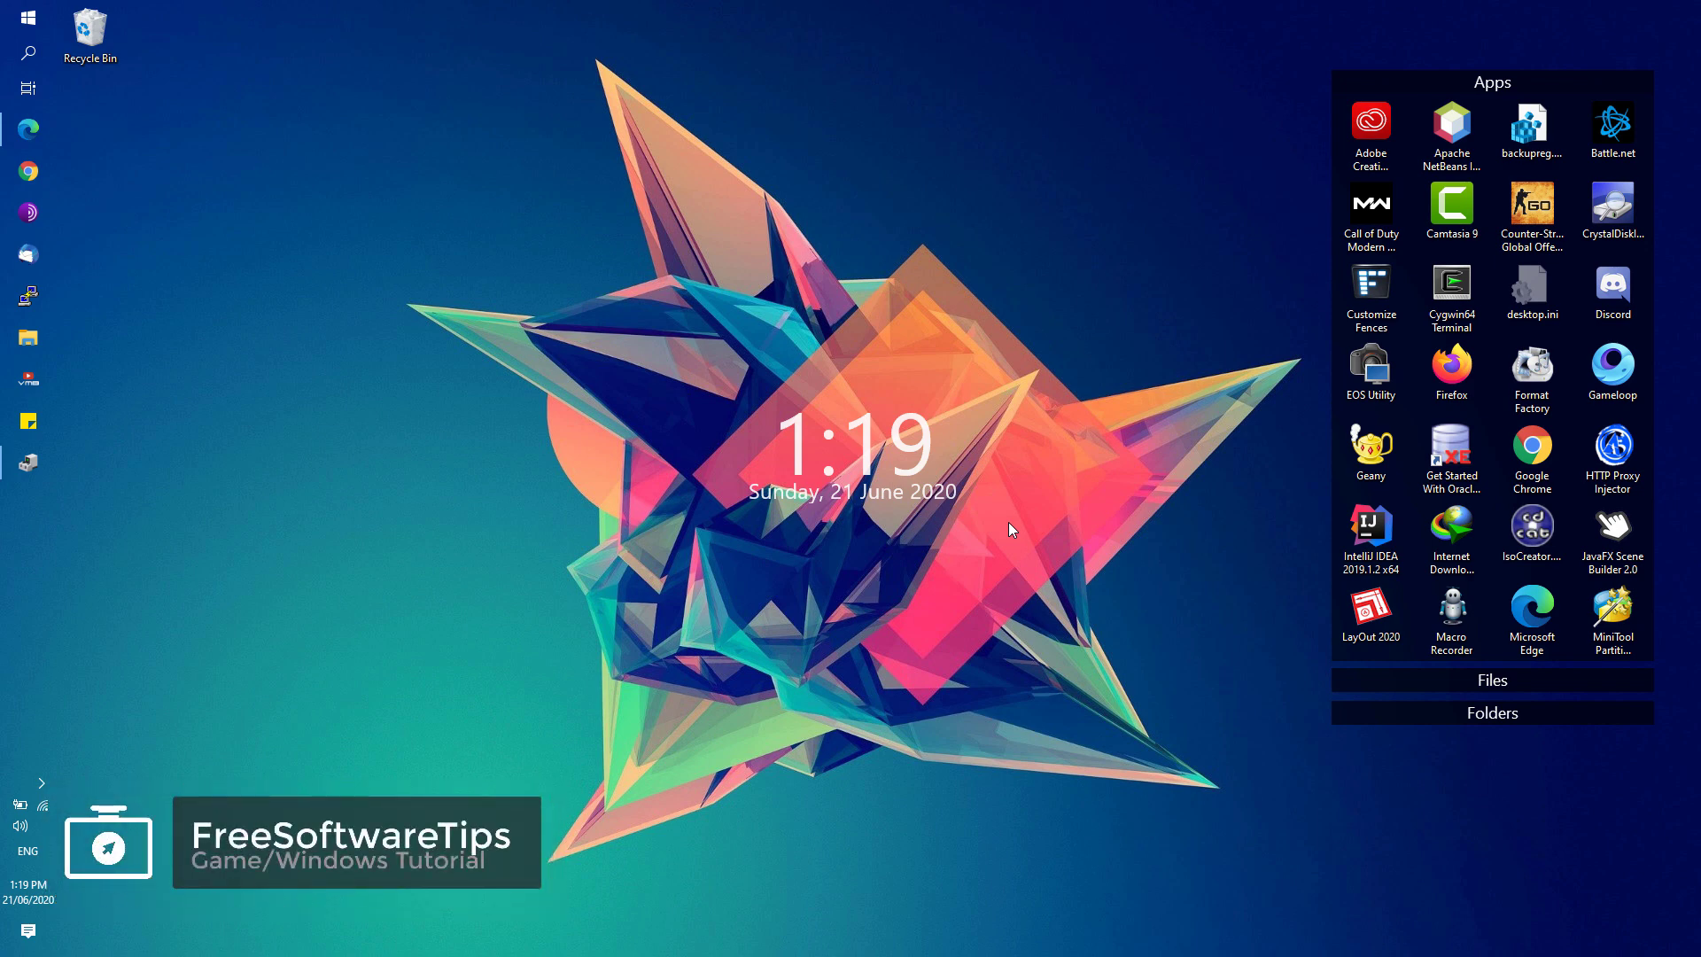
Open Control Panel's System page and its Advanced system settings.
click(28, 18)
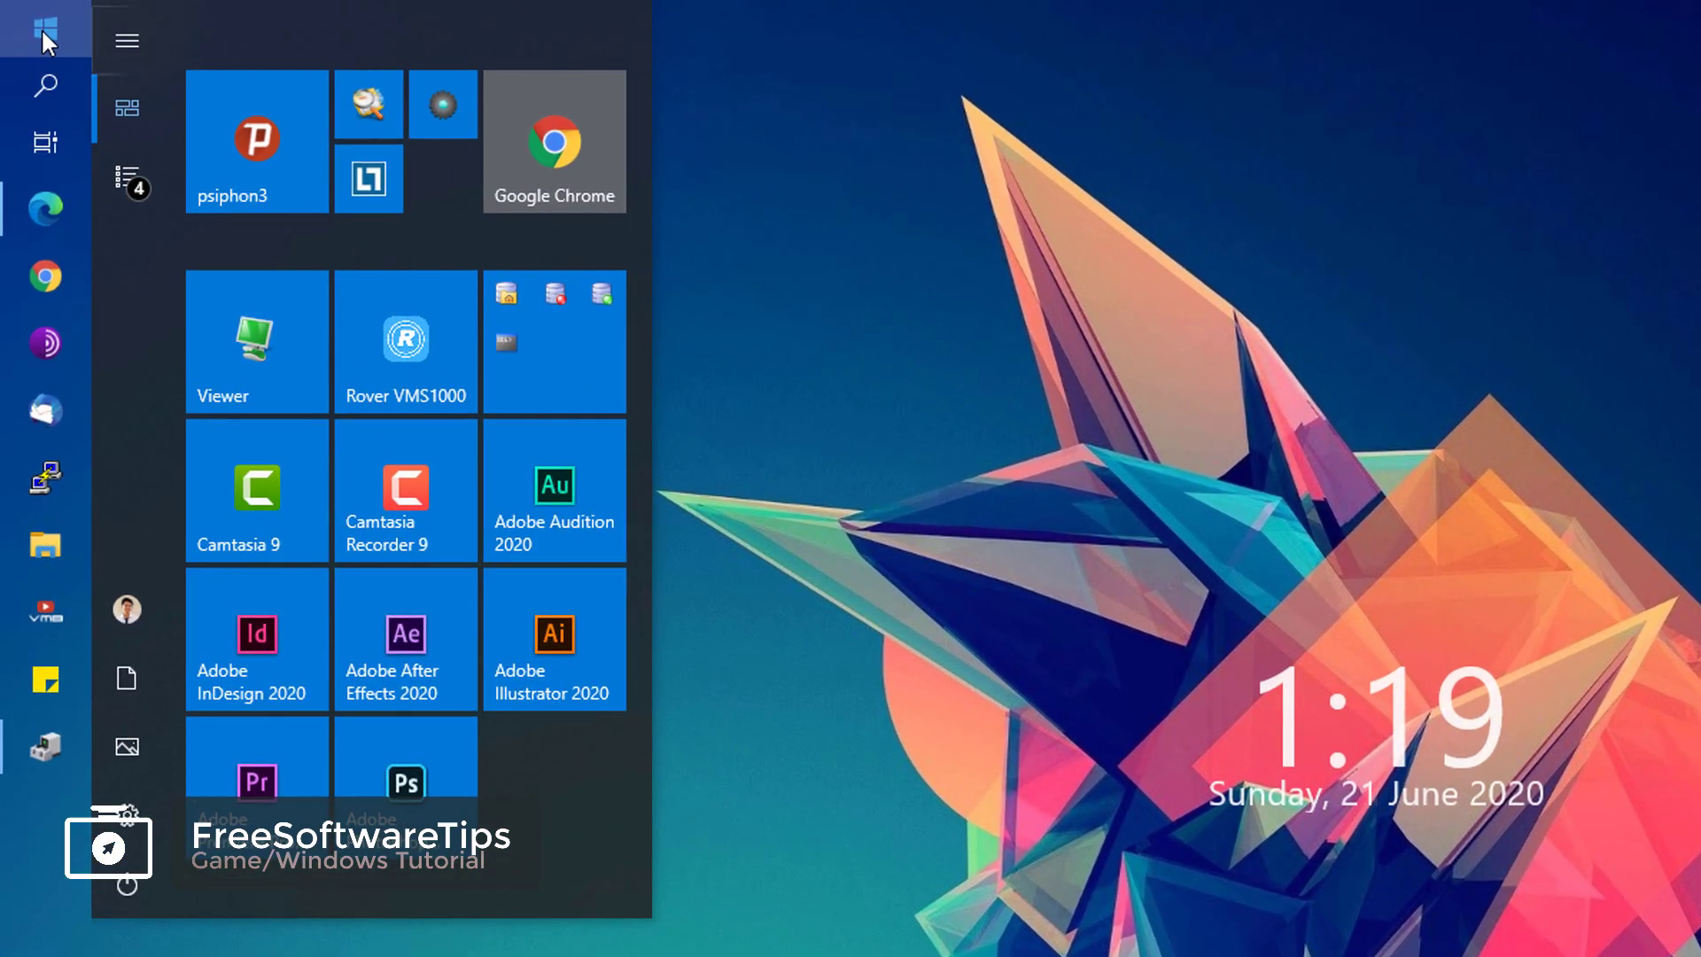
text(control panel)
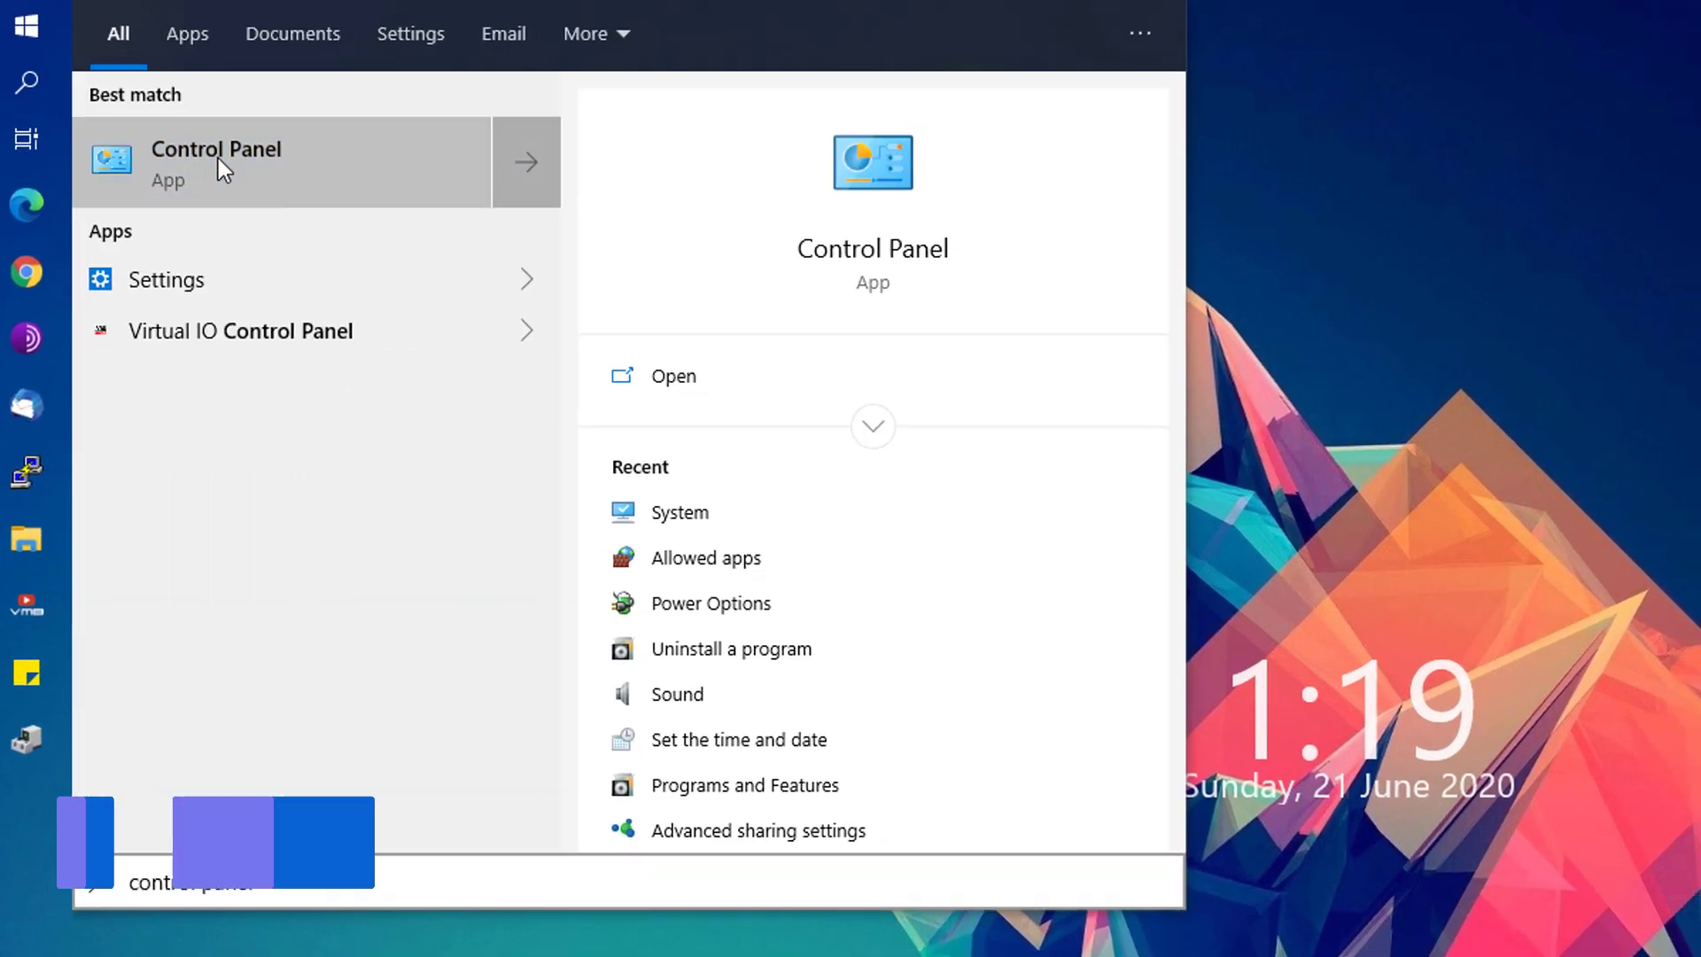
click(218, 159)
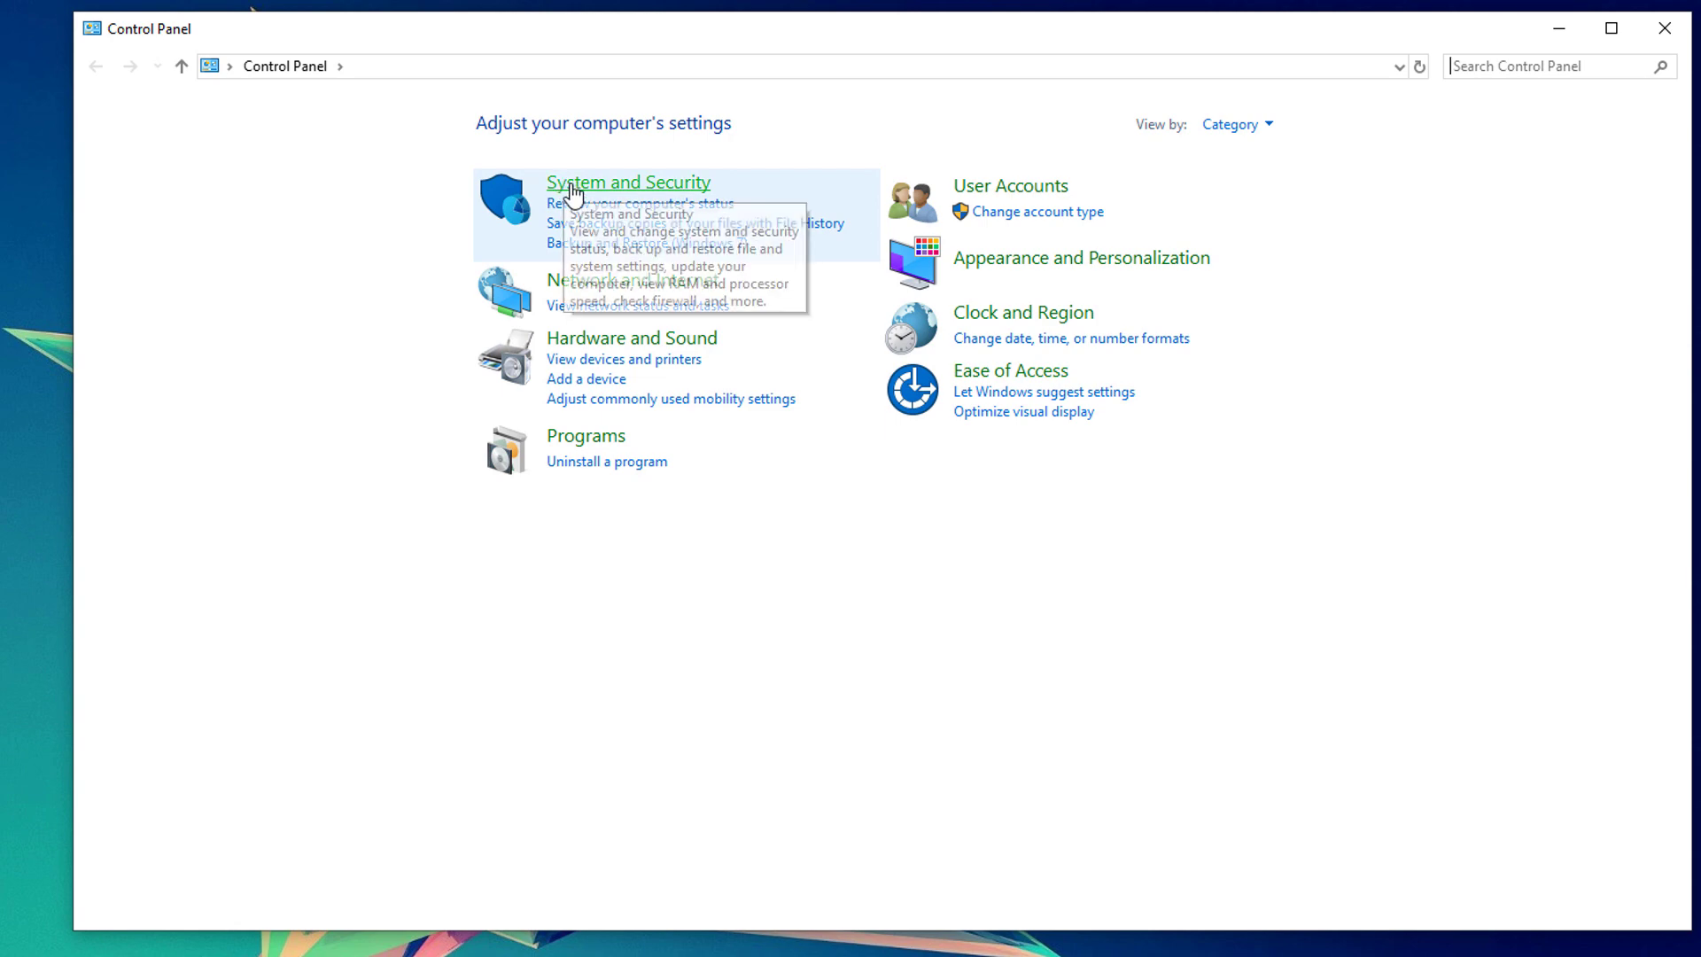
click(565, 188)
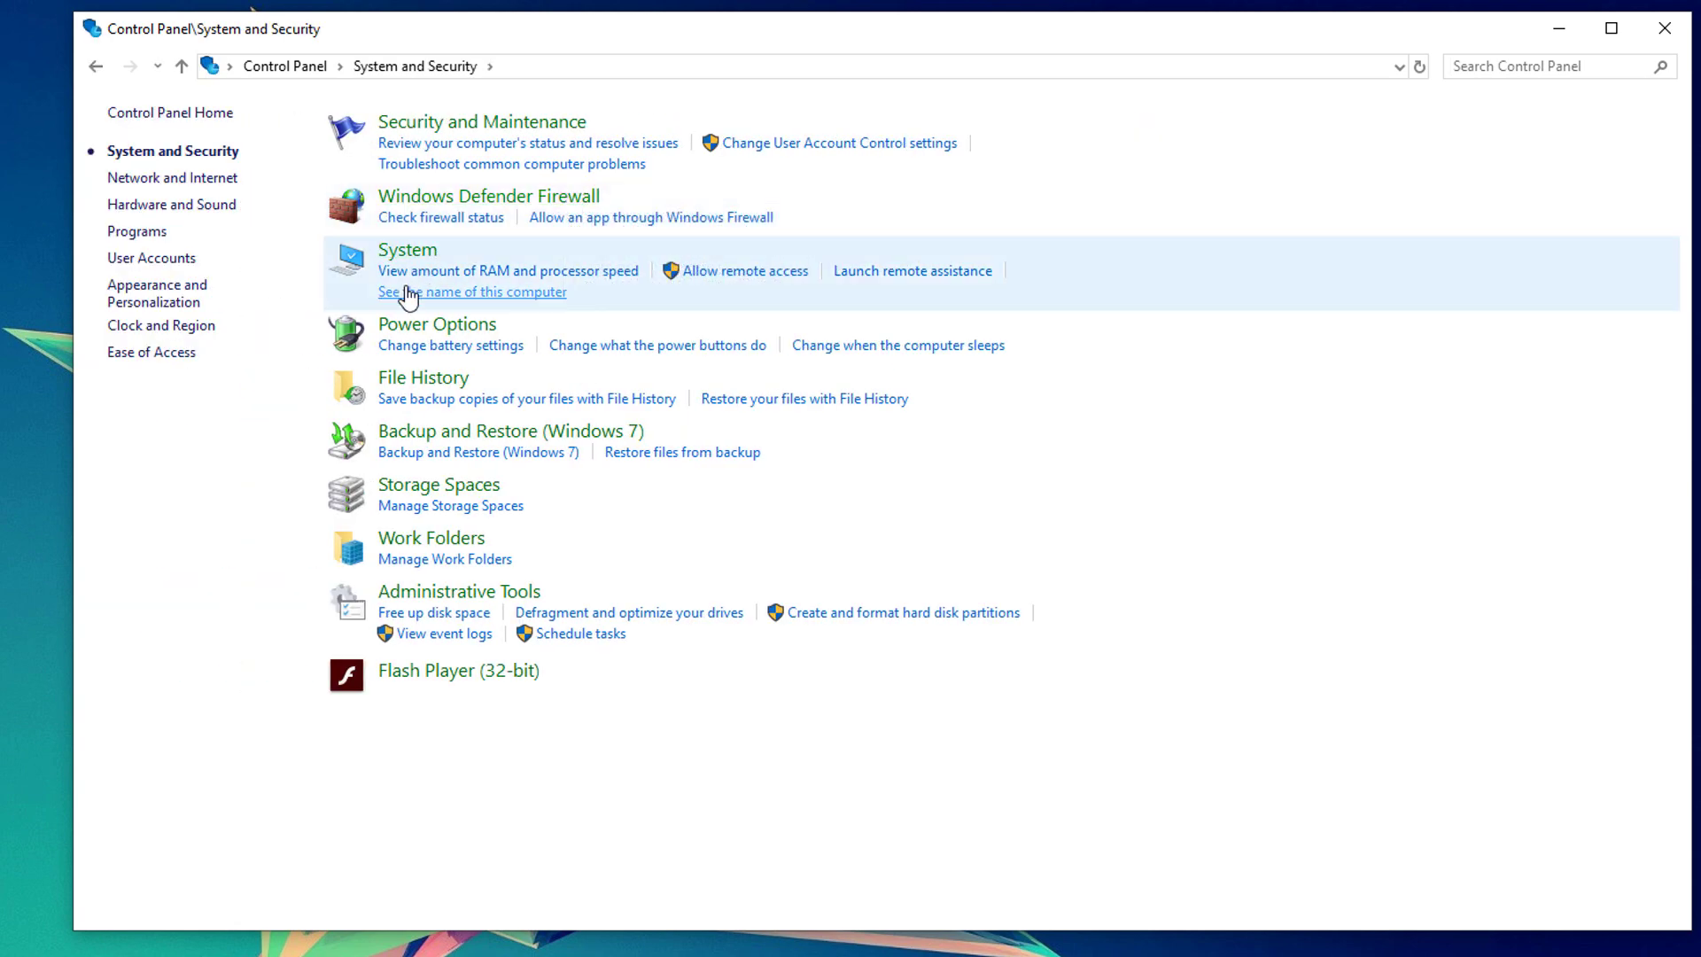
click(415, 253)
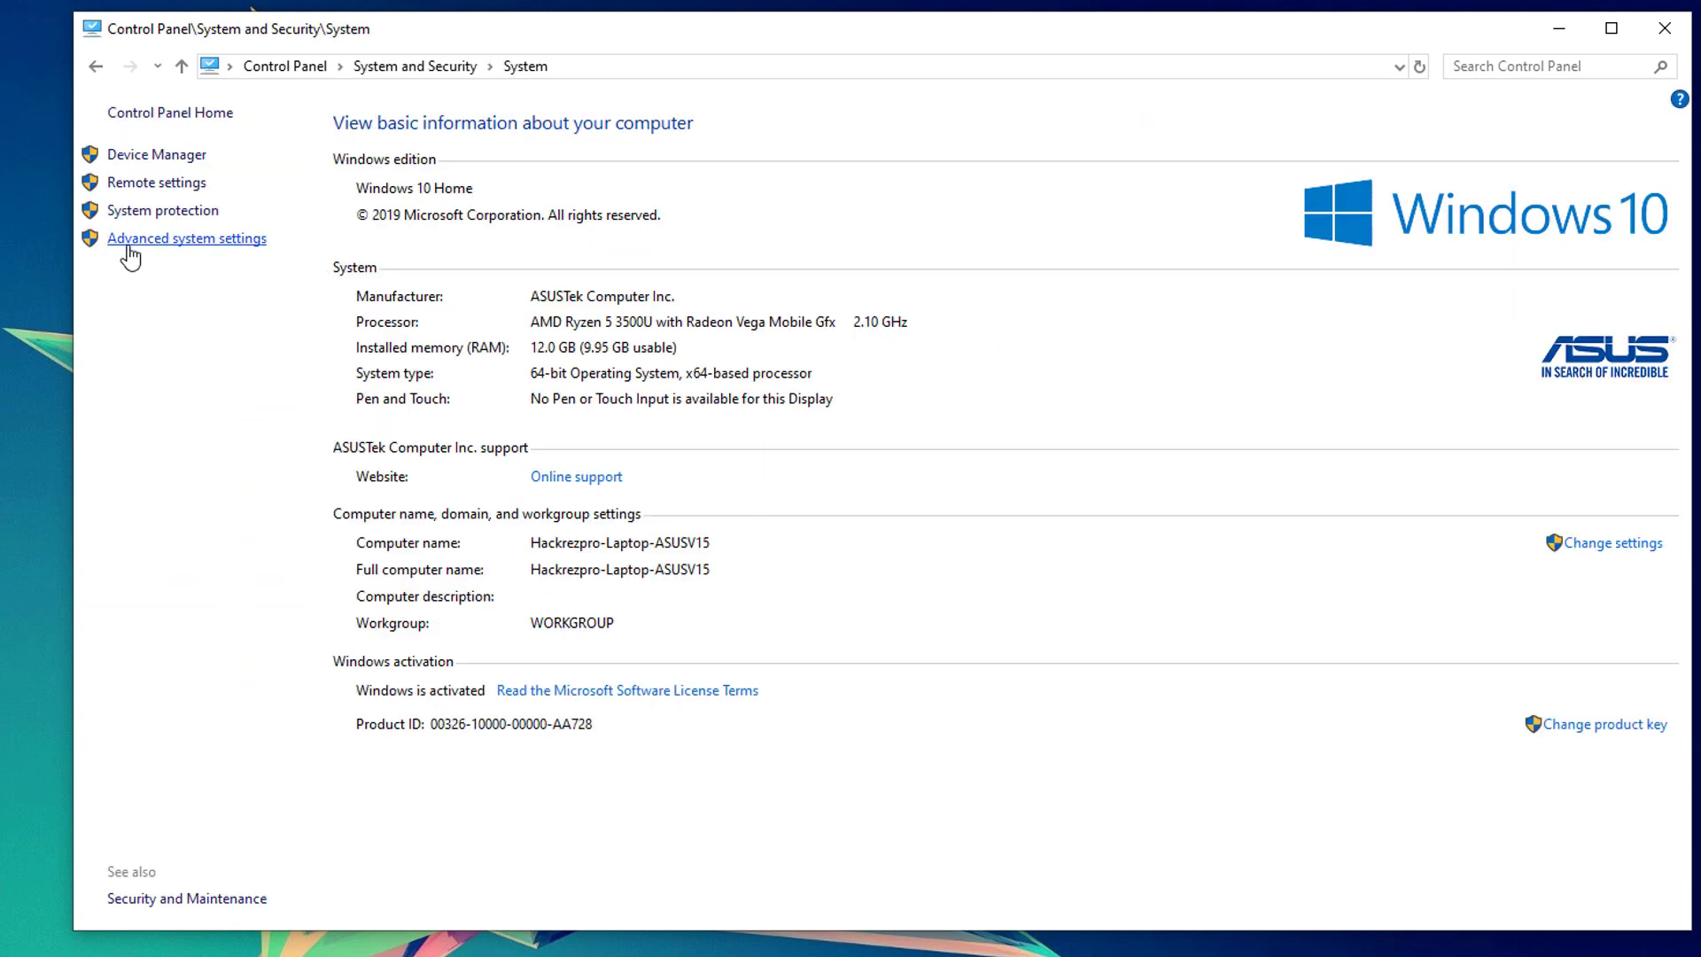
click(129, 246)
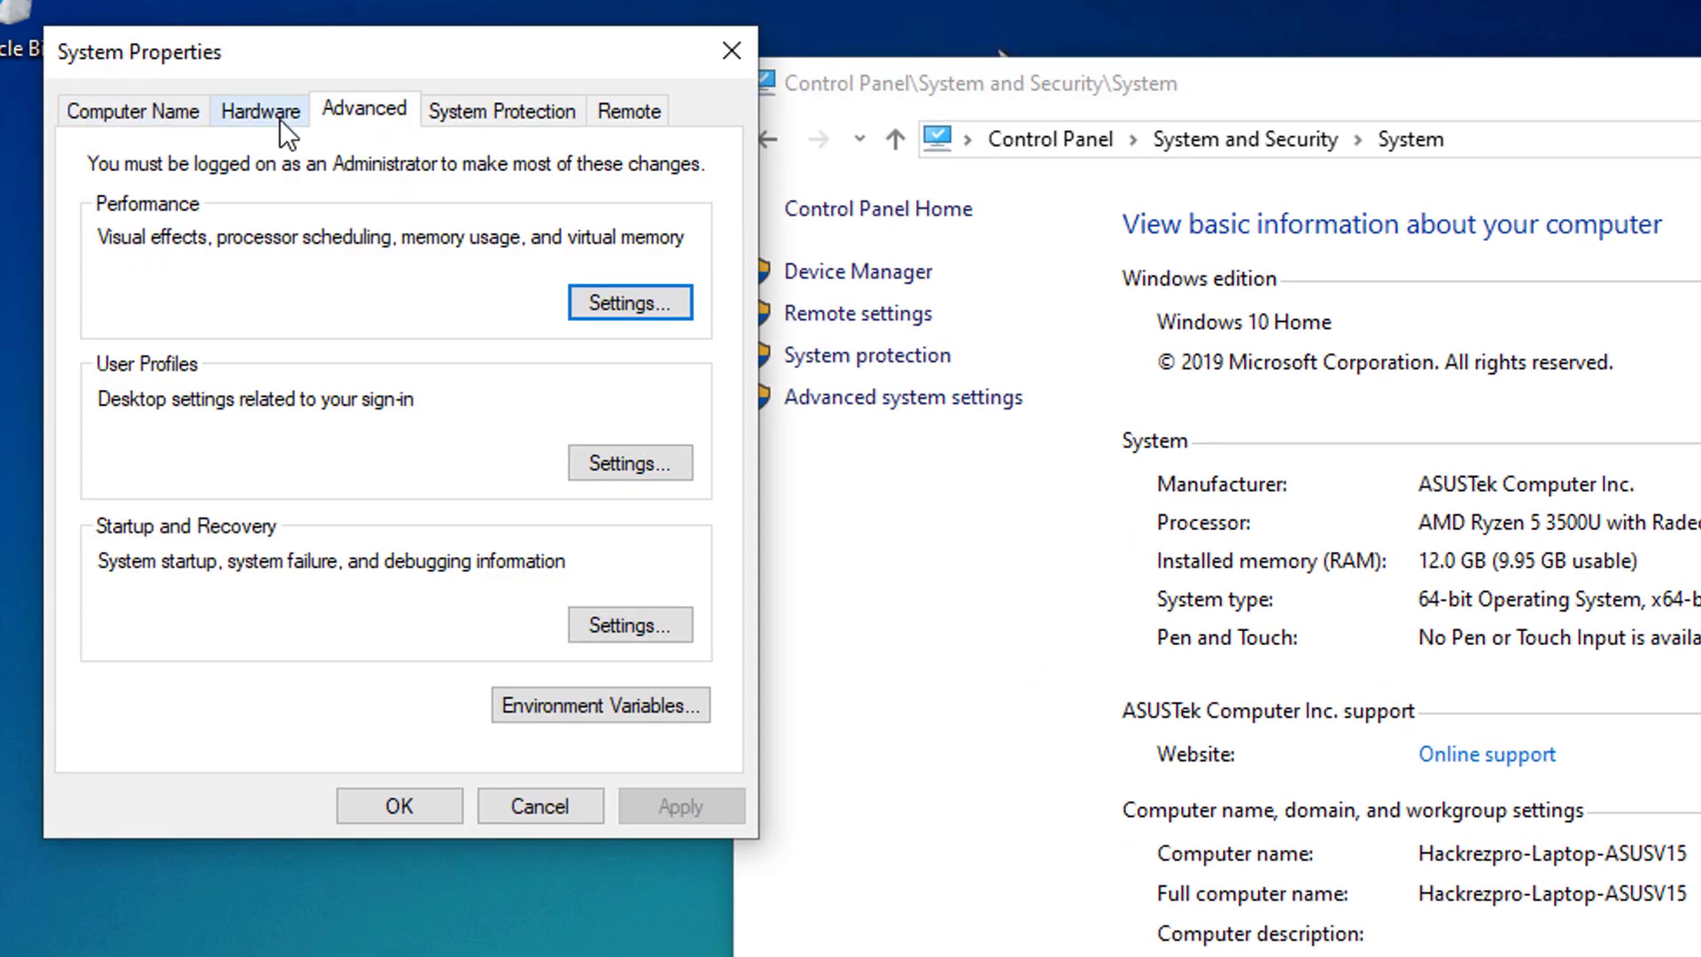
Keep Device Installation Settings at Yes (recommended) and save the changes.
click(261, 113)
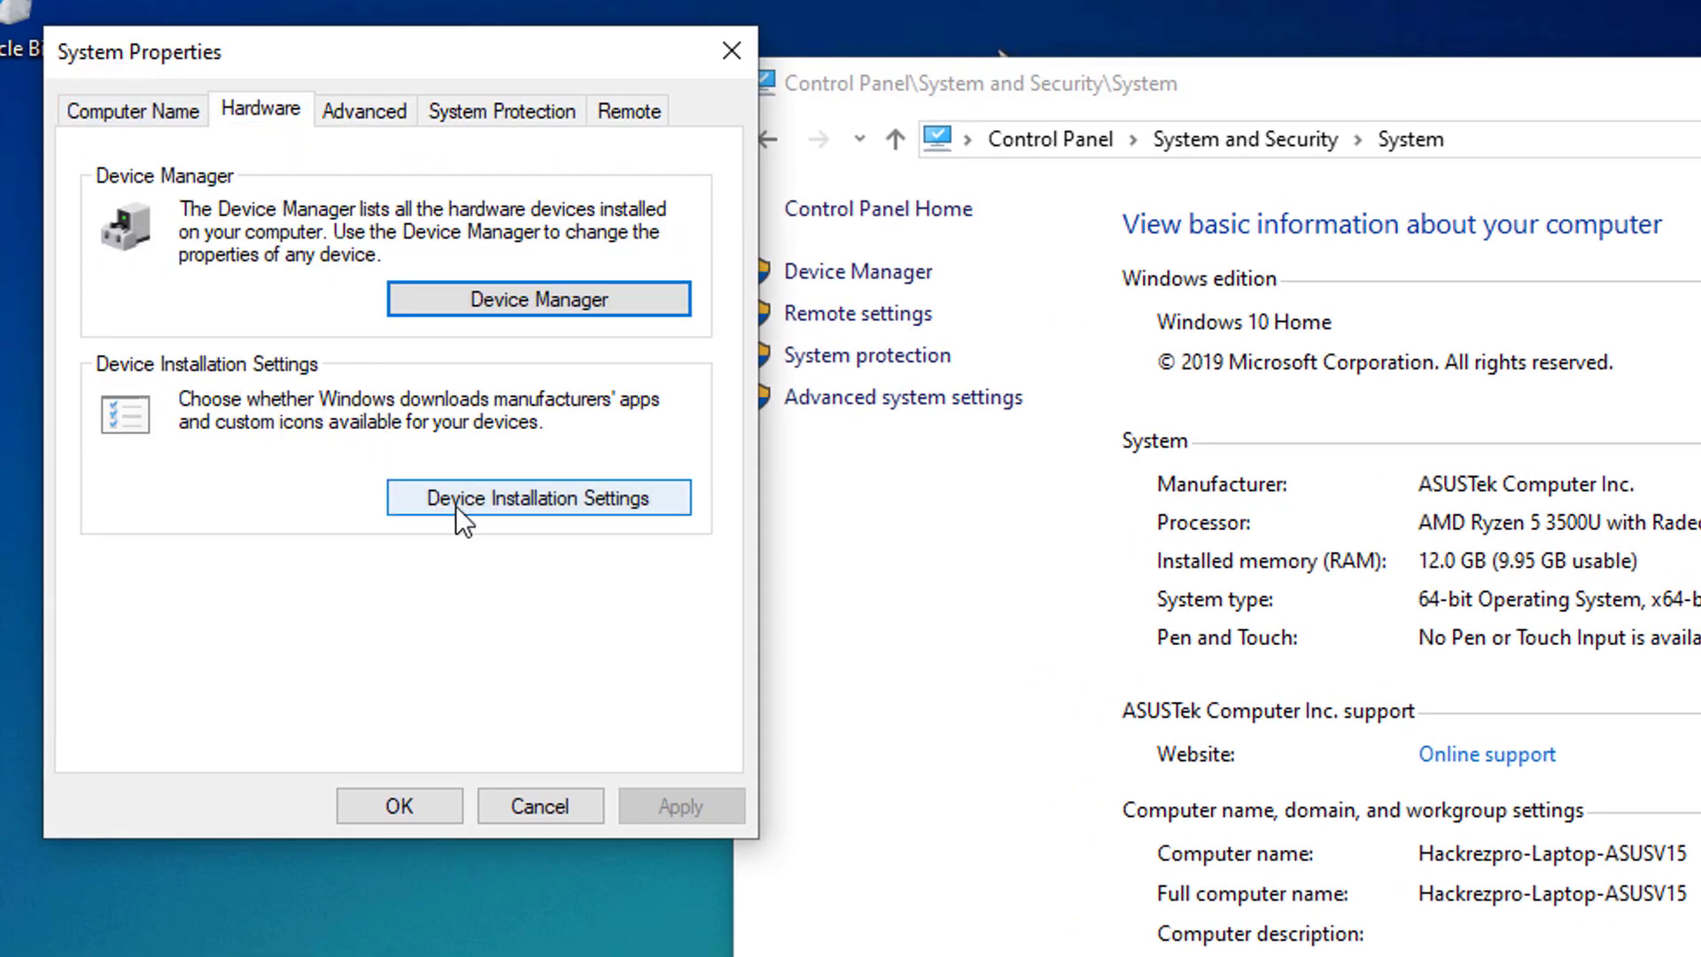
click(517, 499)
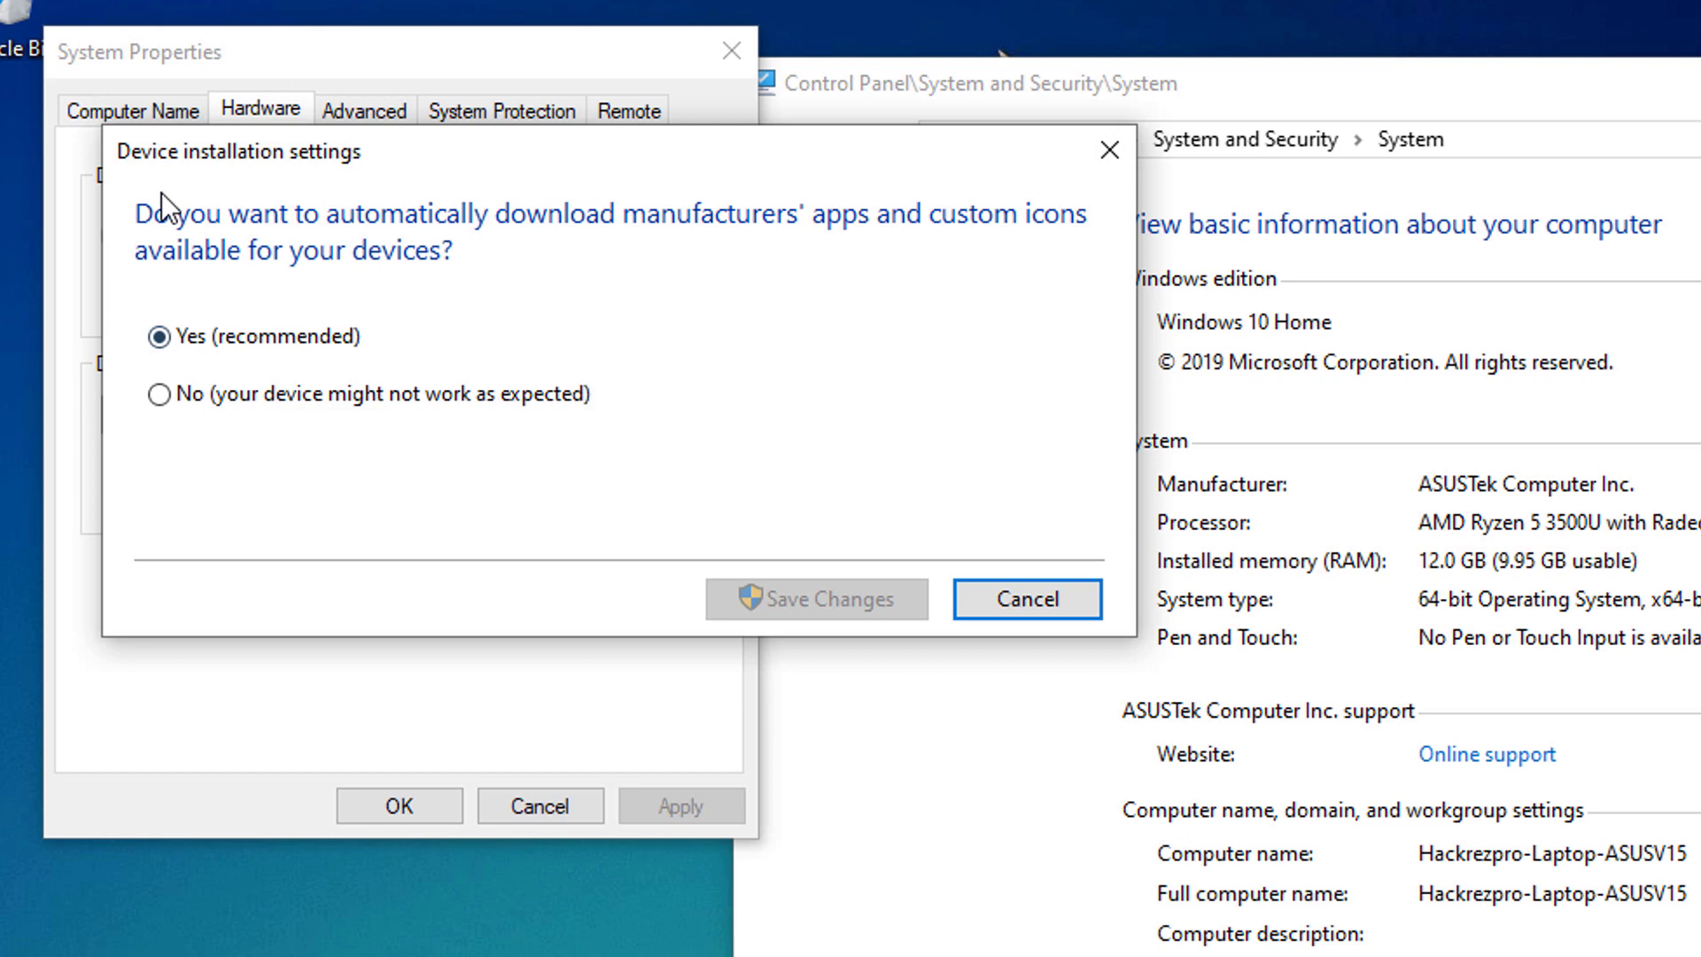
click(220, 331)
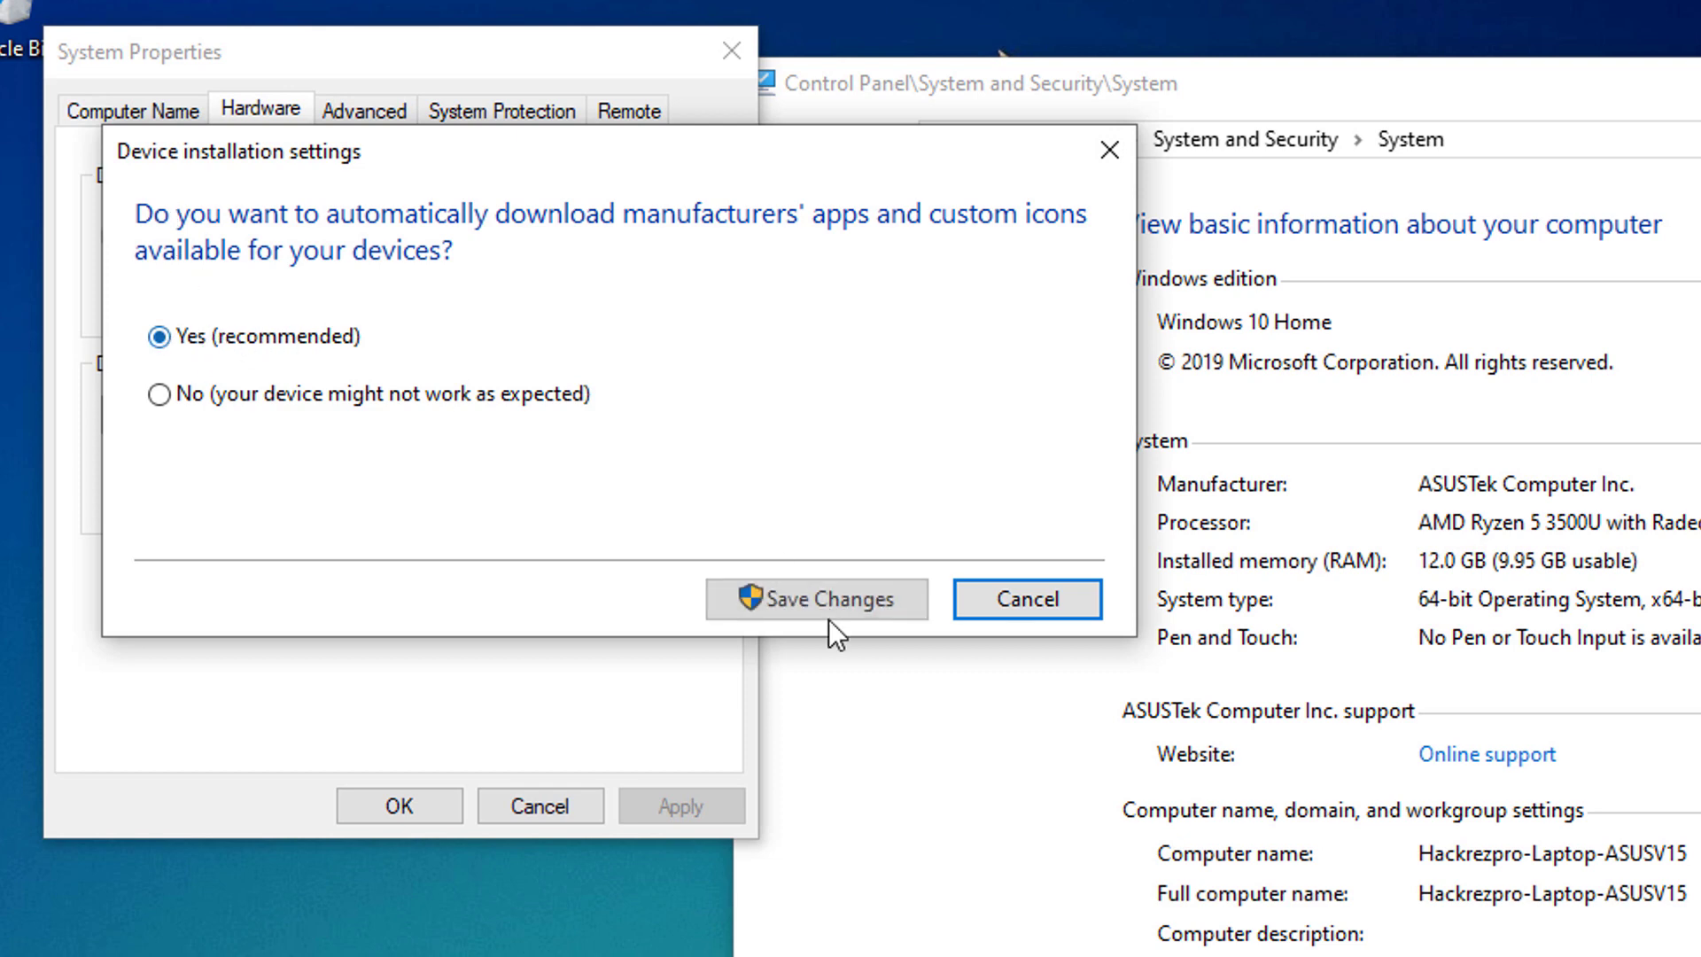
click(785, 603)
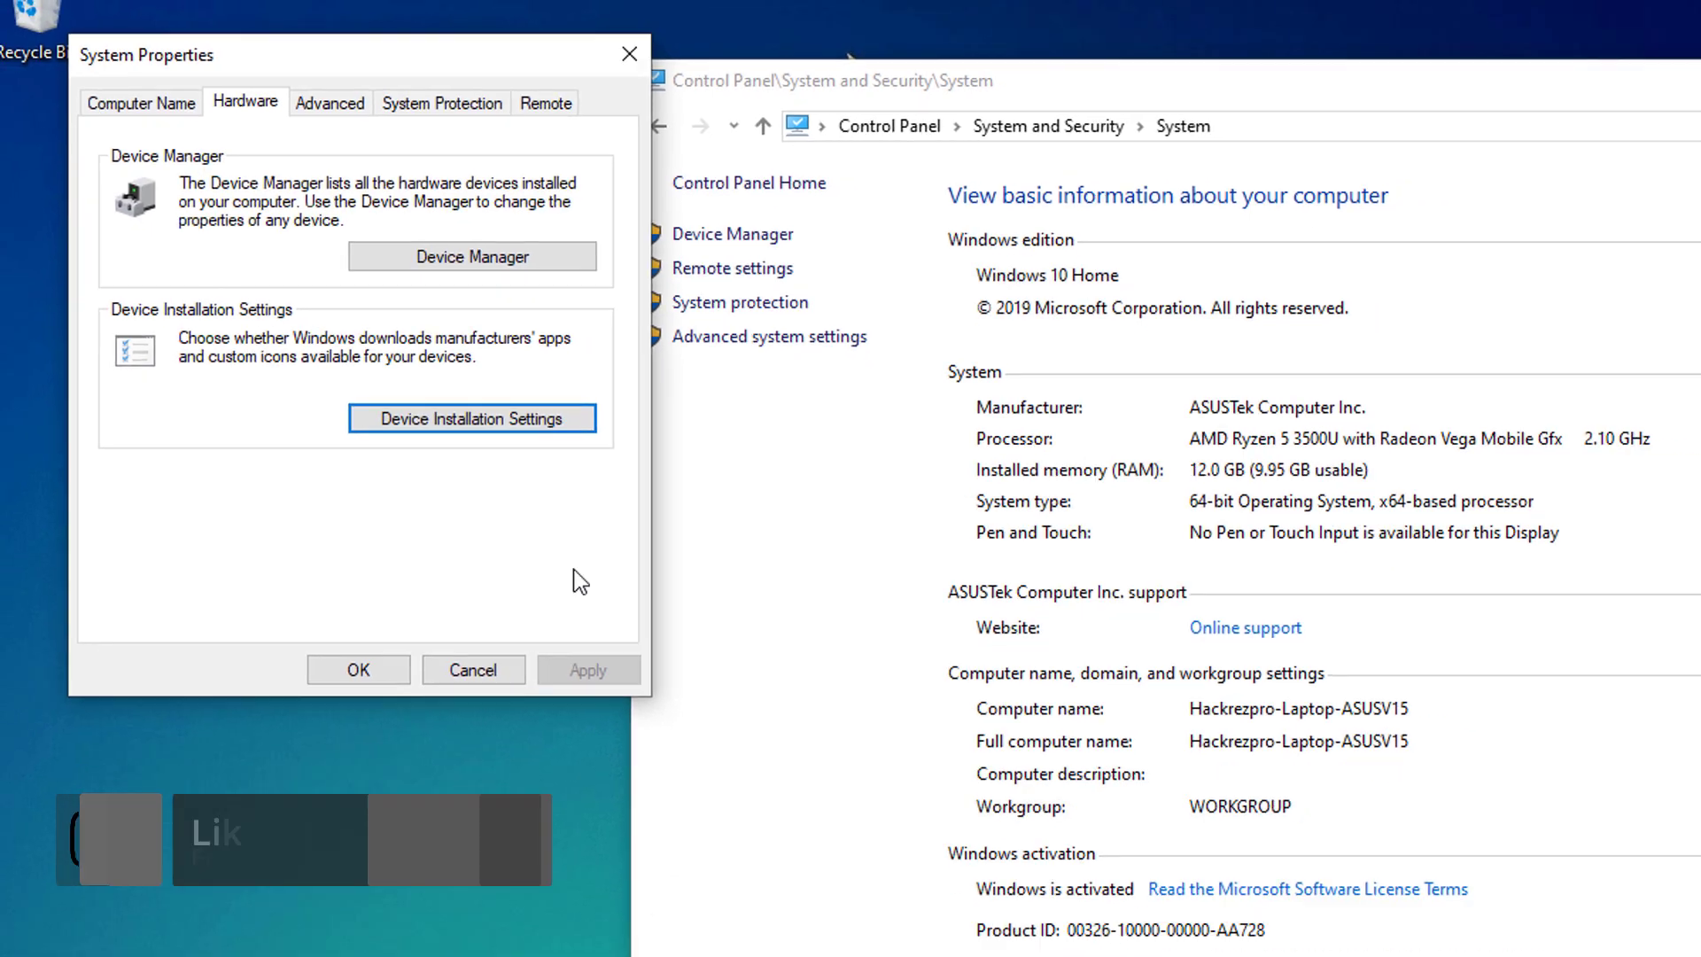
Close the System windows, launch services.msc and select the stopped Windows Update service.
click(398, 806)
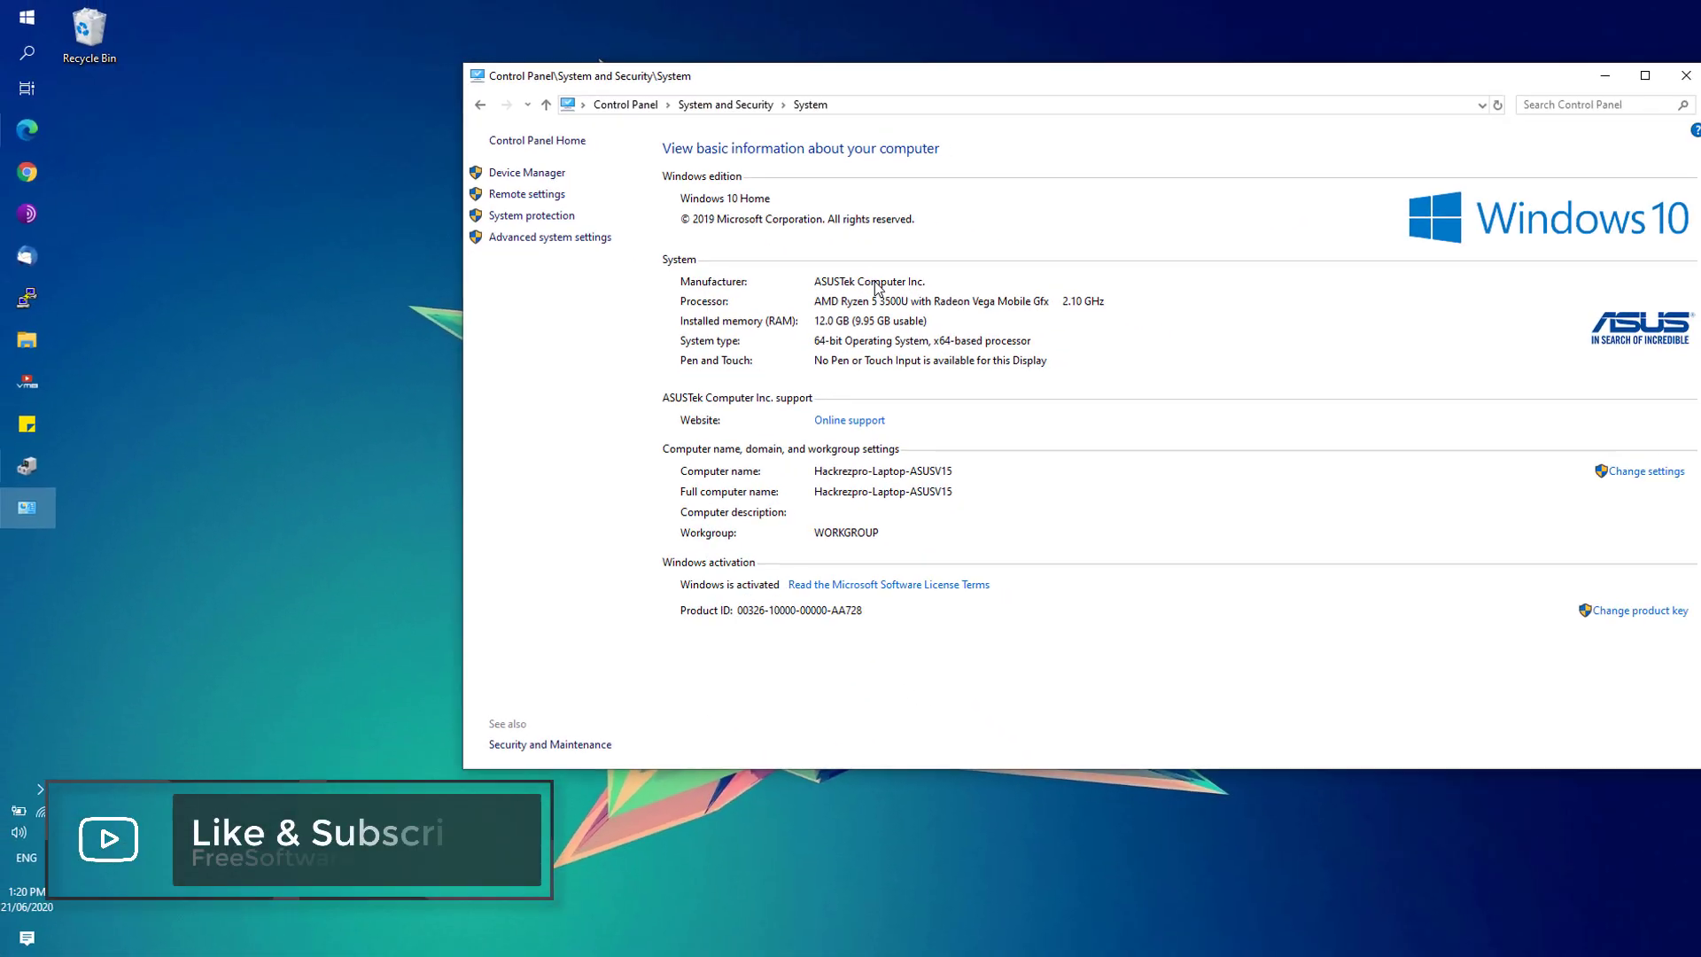
click(1674, 76)
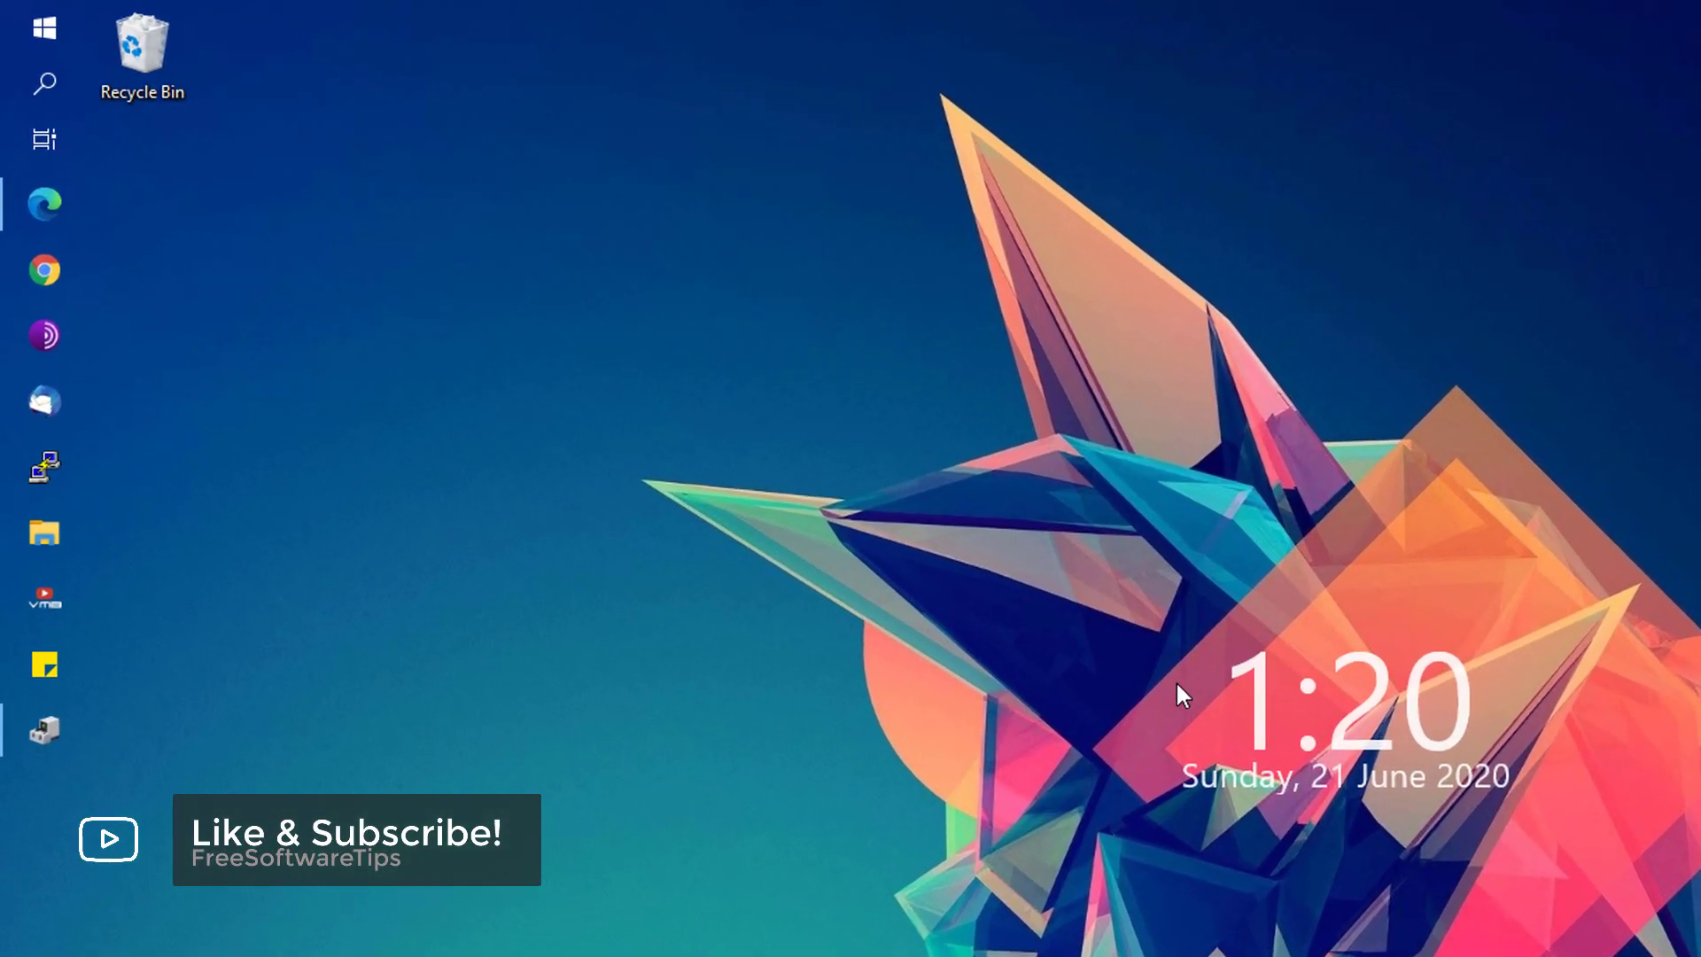
click(20, 32)
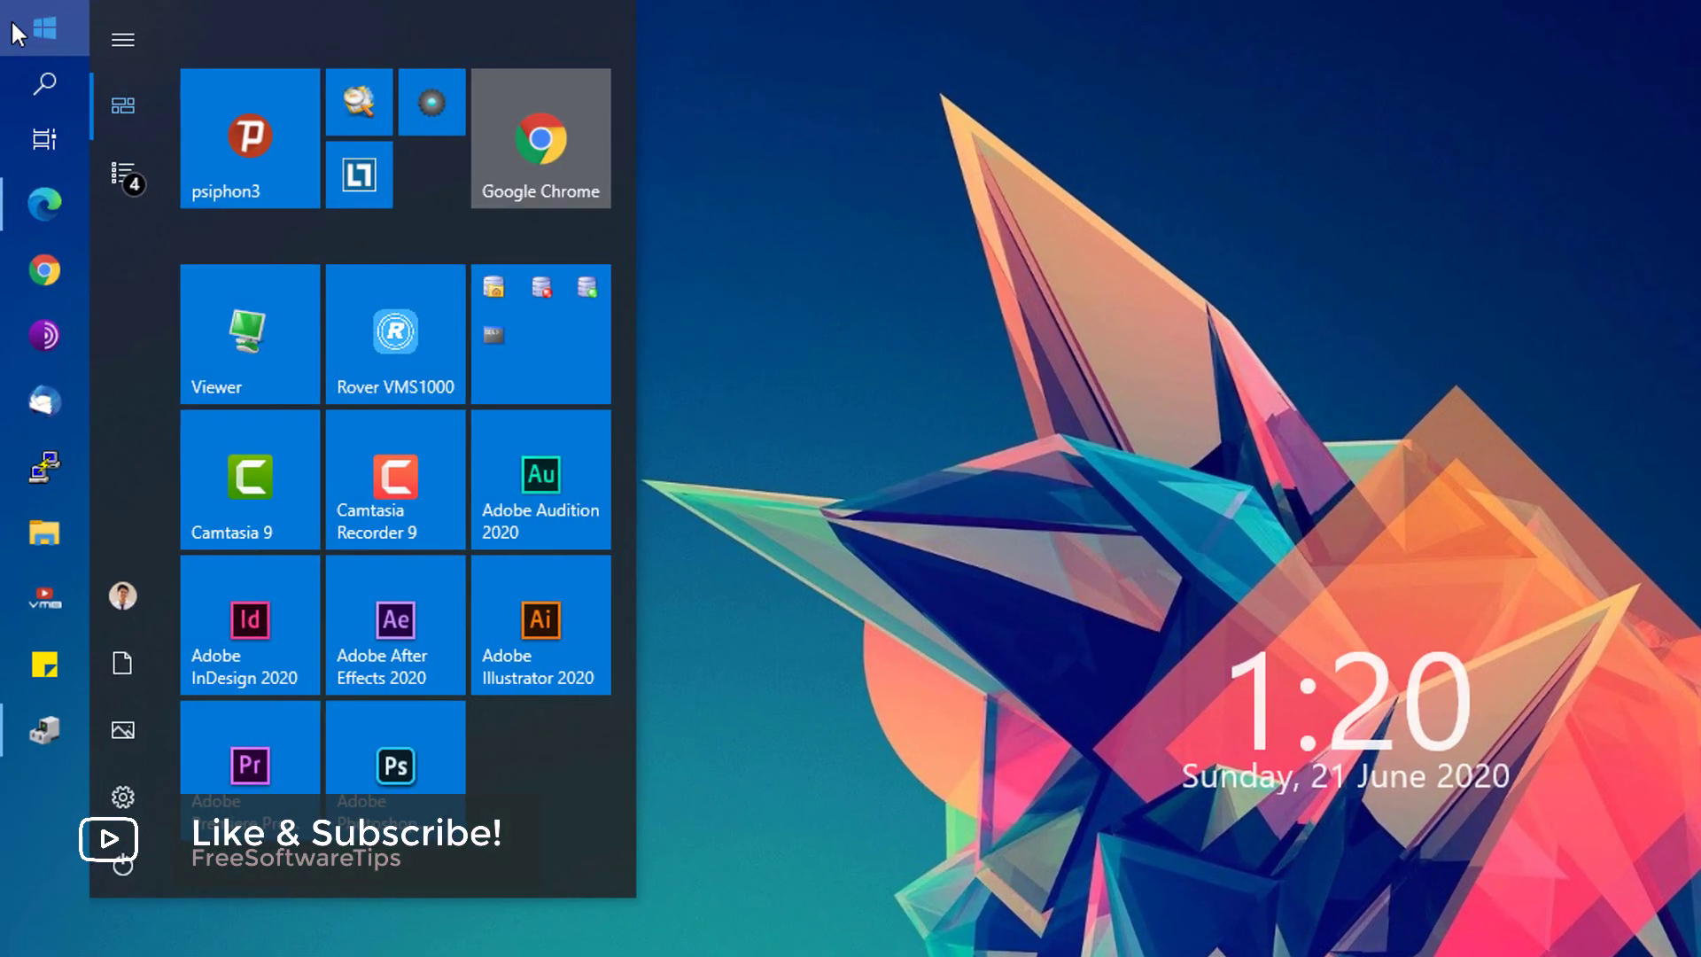
text(services.msc)
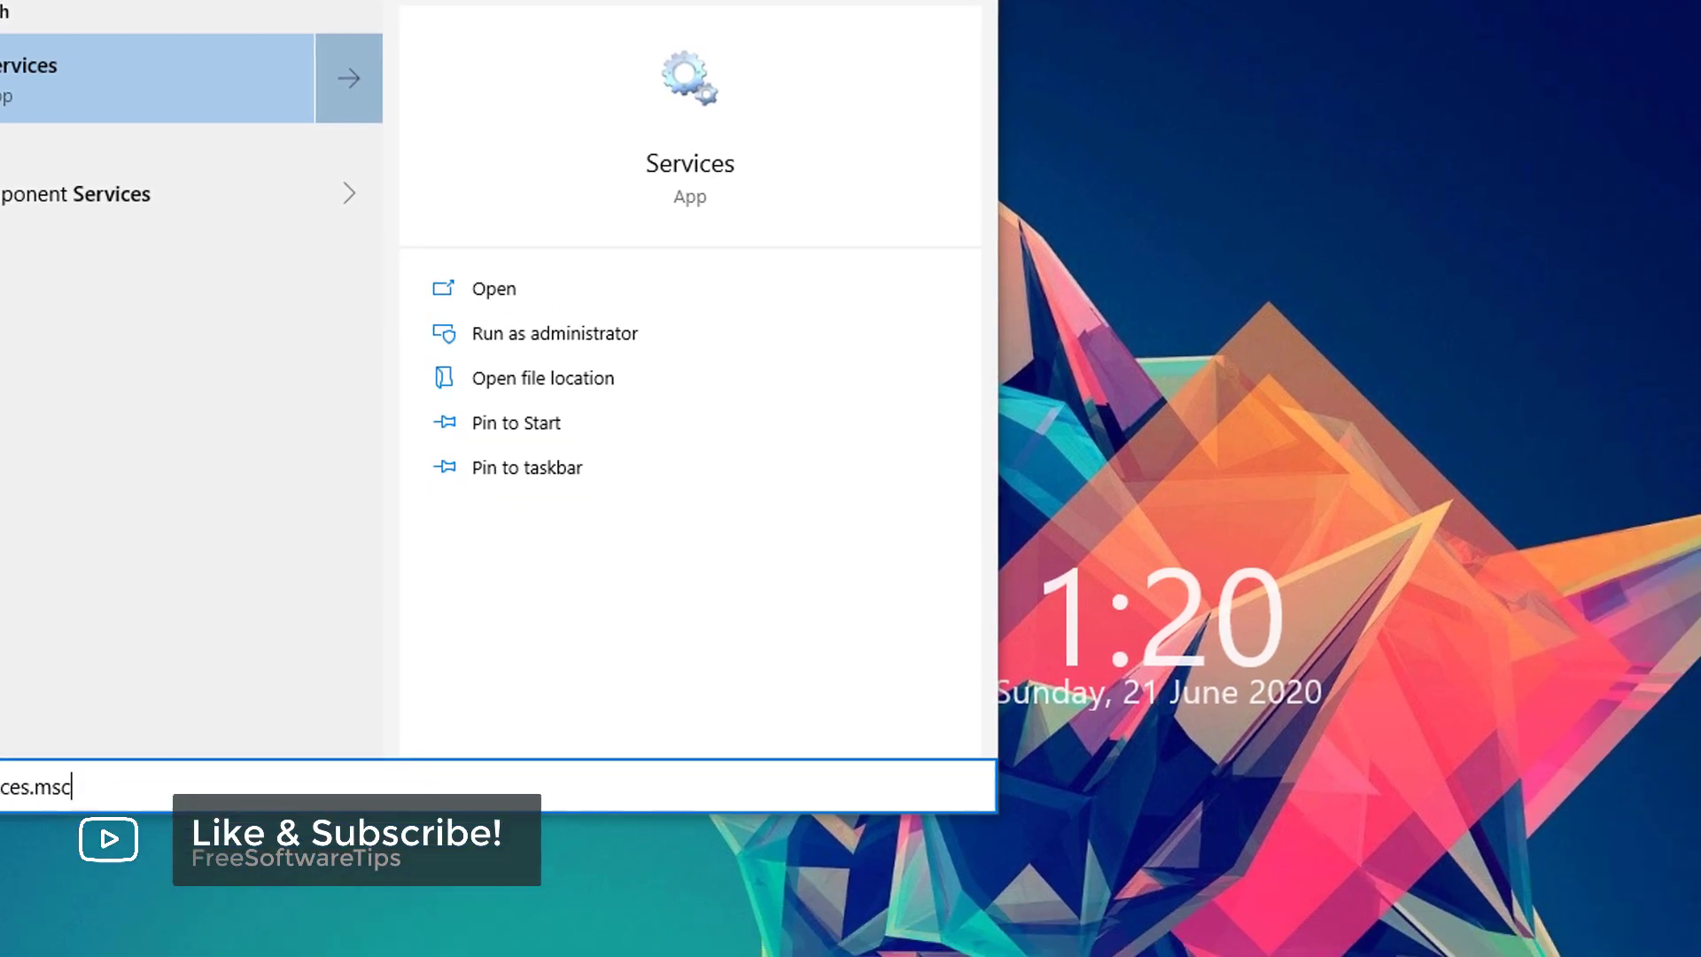
key(Return)
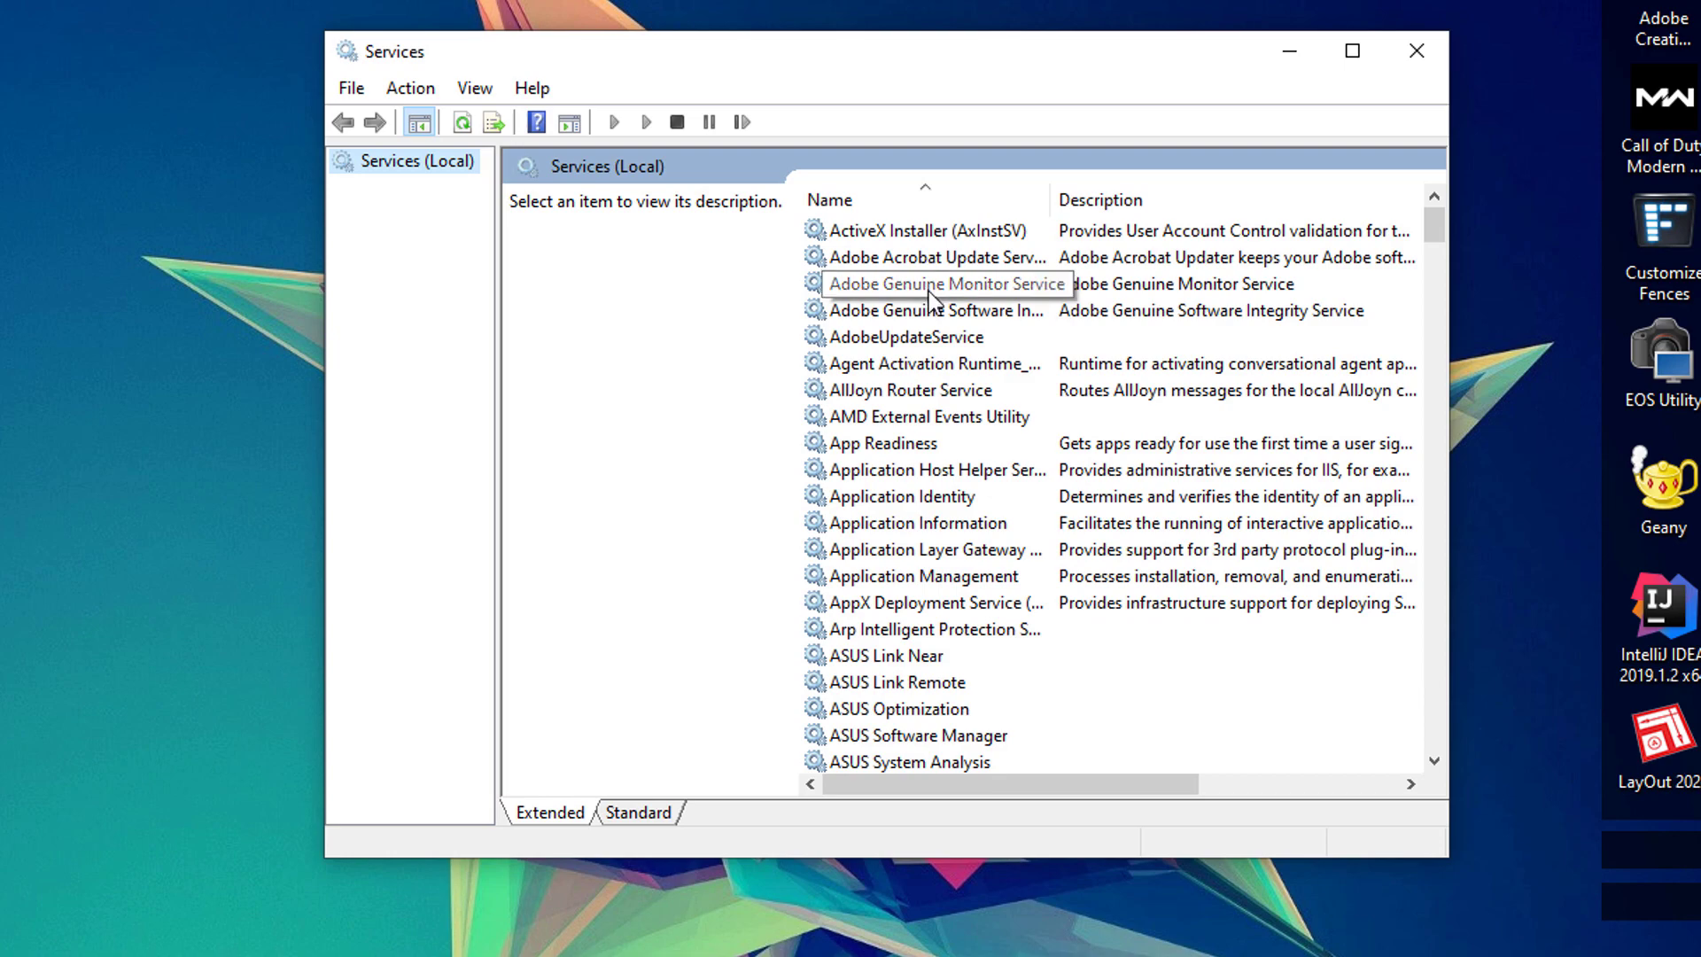
drag(1422, 231, 1369, 731)
click(914, 471)
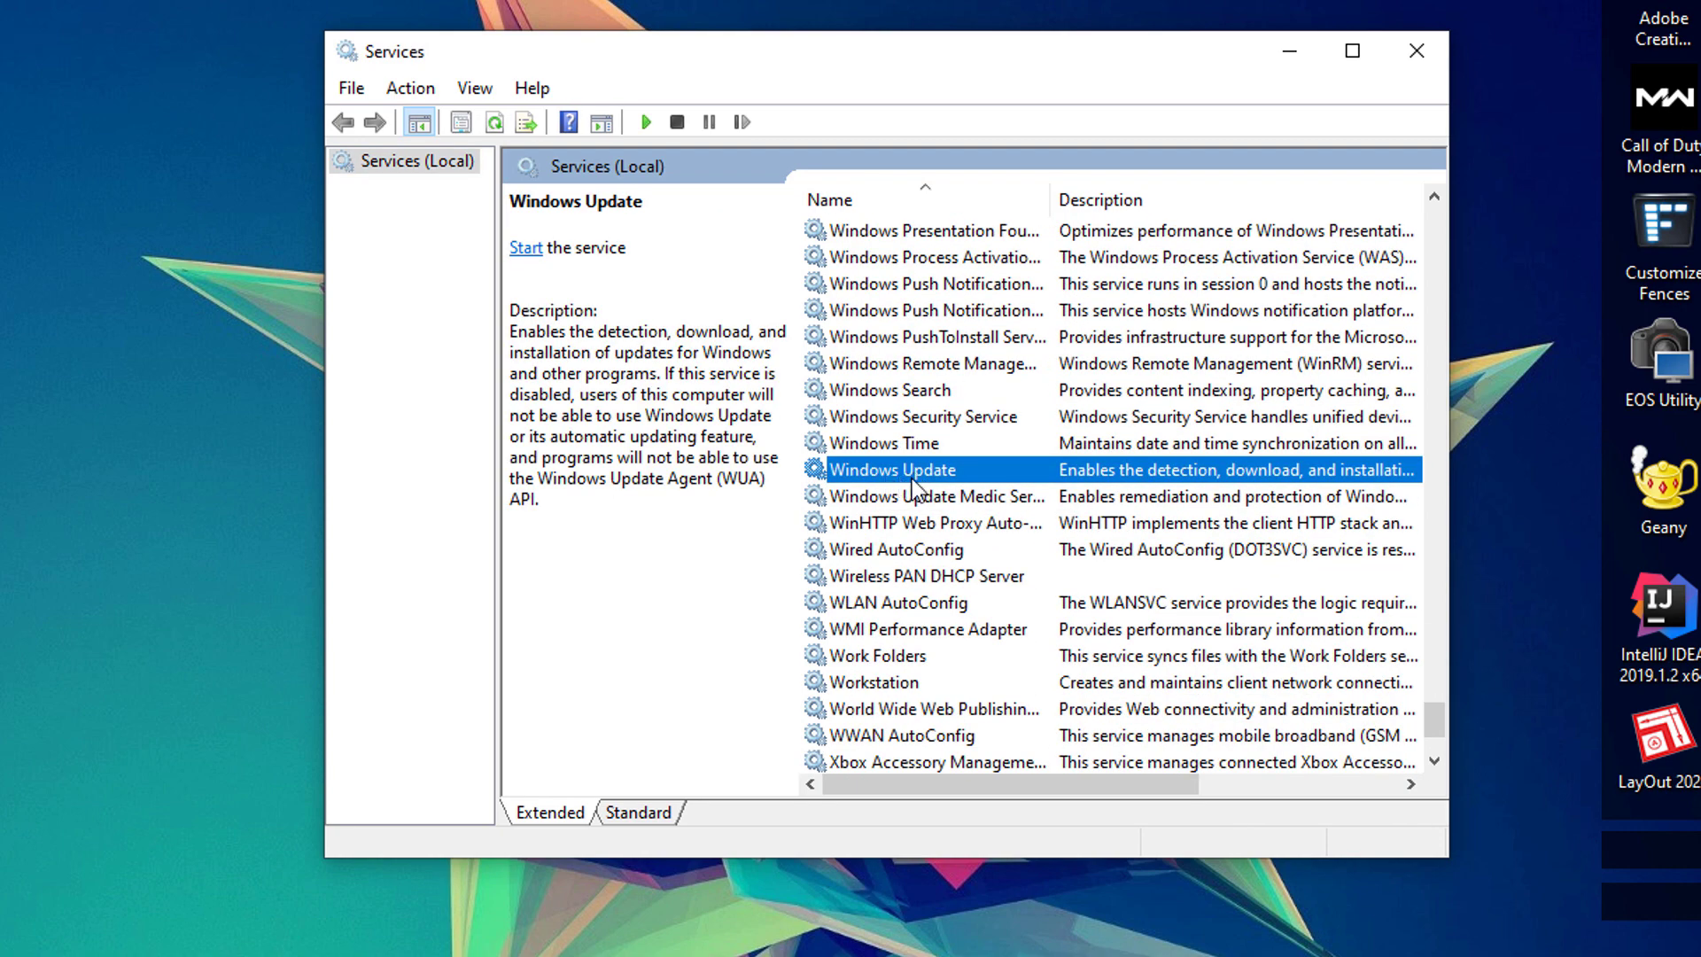
Set the Windows Update service's startup type to Automatic, start it, and apply.
right_click(911, 478)
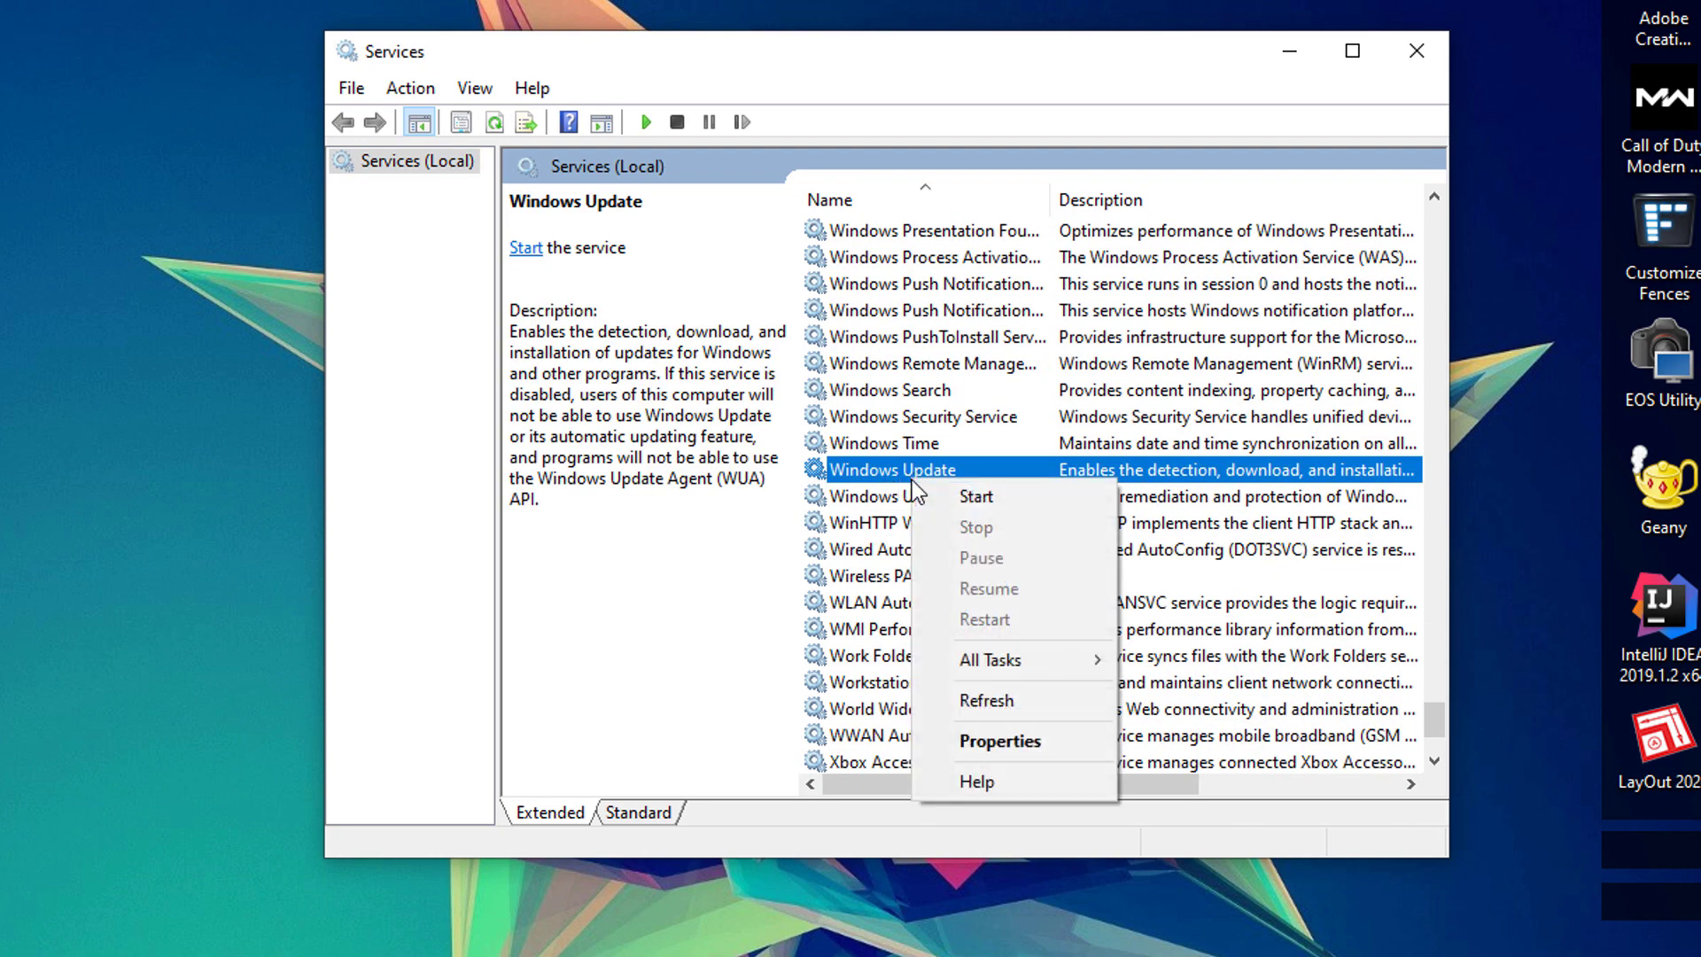
click(953, 743)
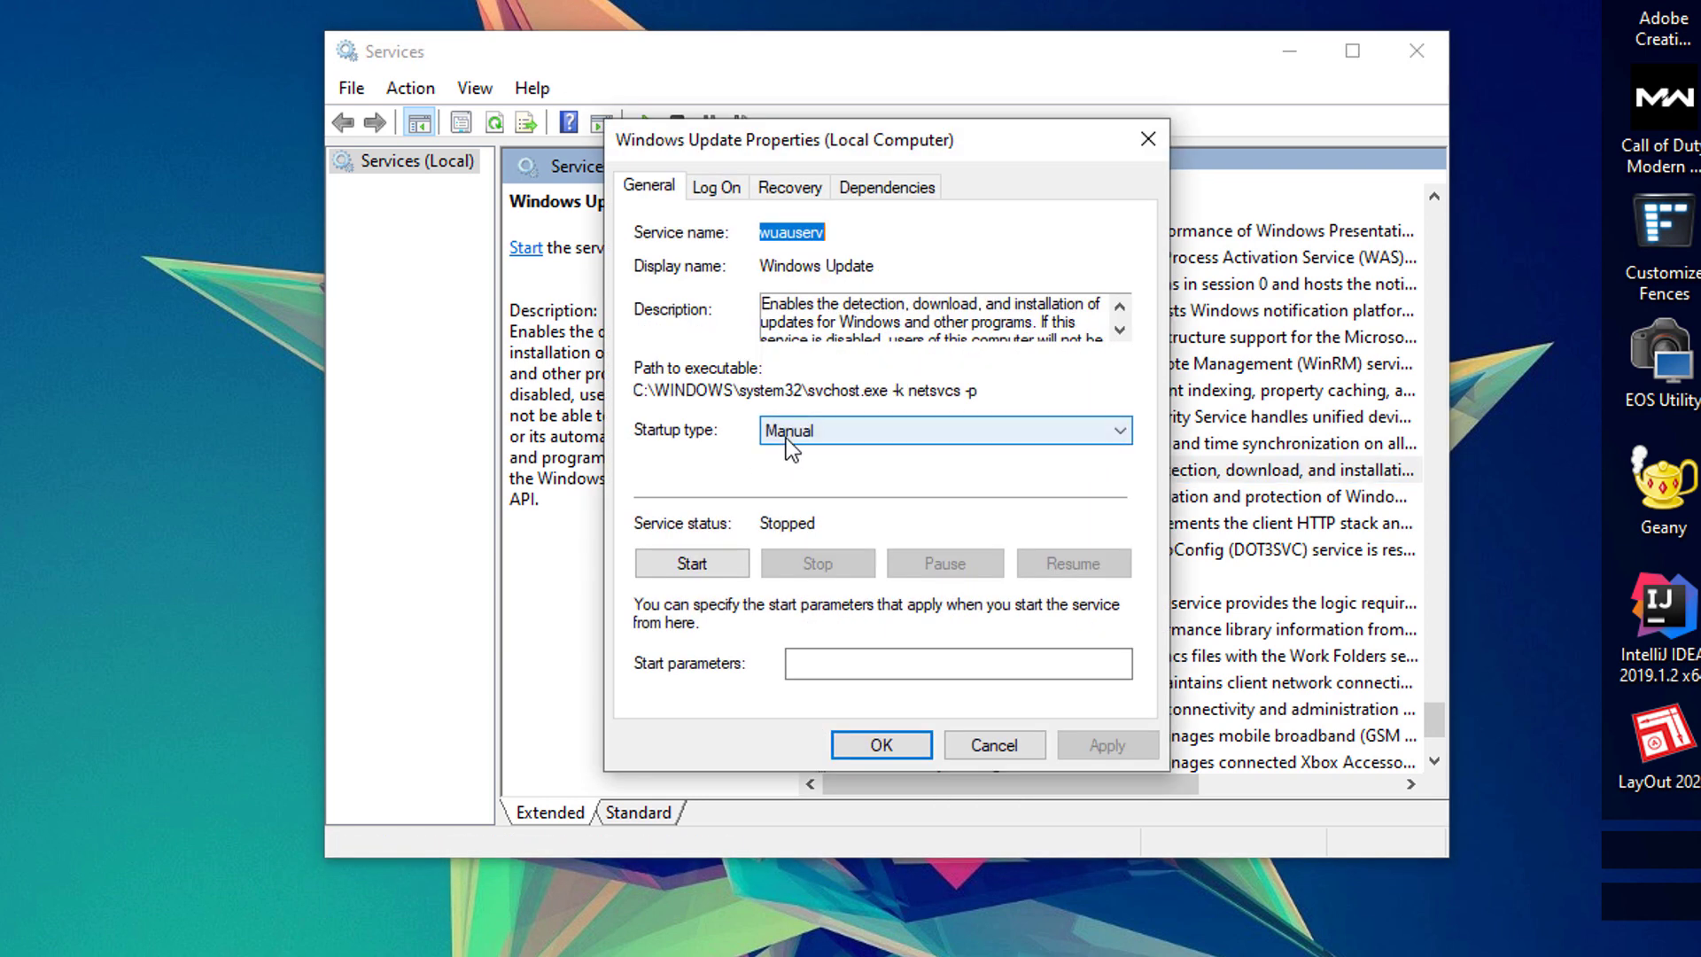
click(785, 437)
click(788, 474)
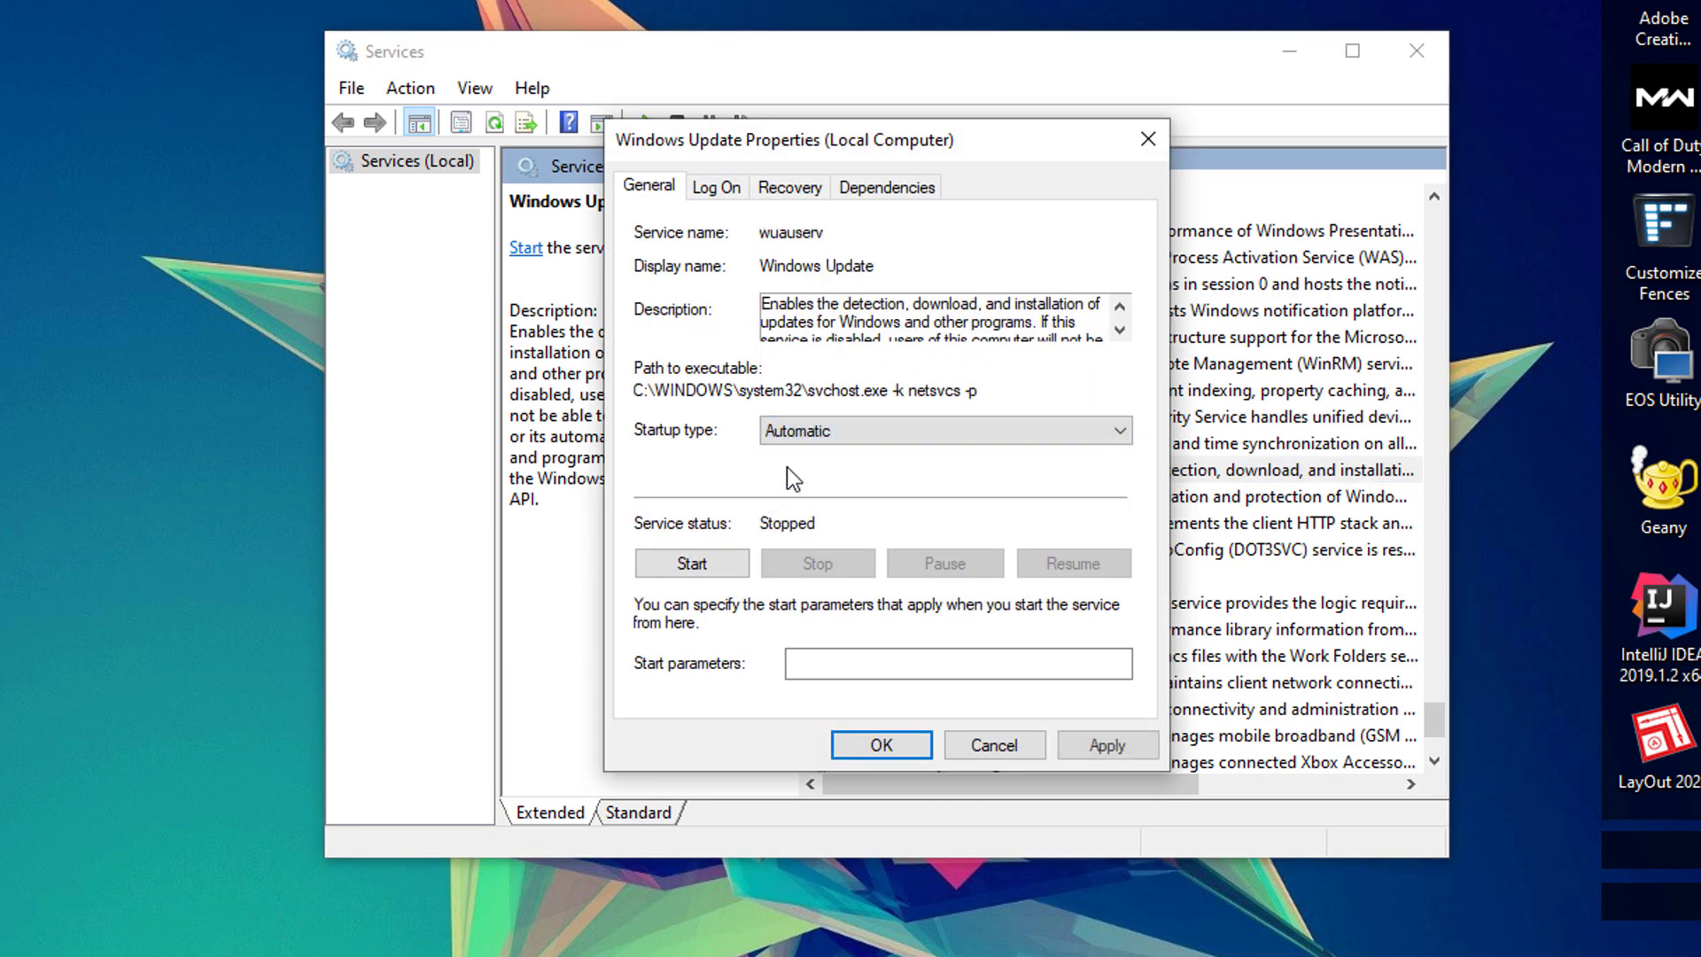
click(671, 566)
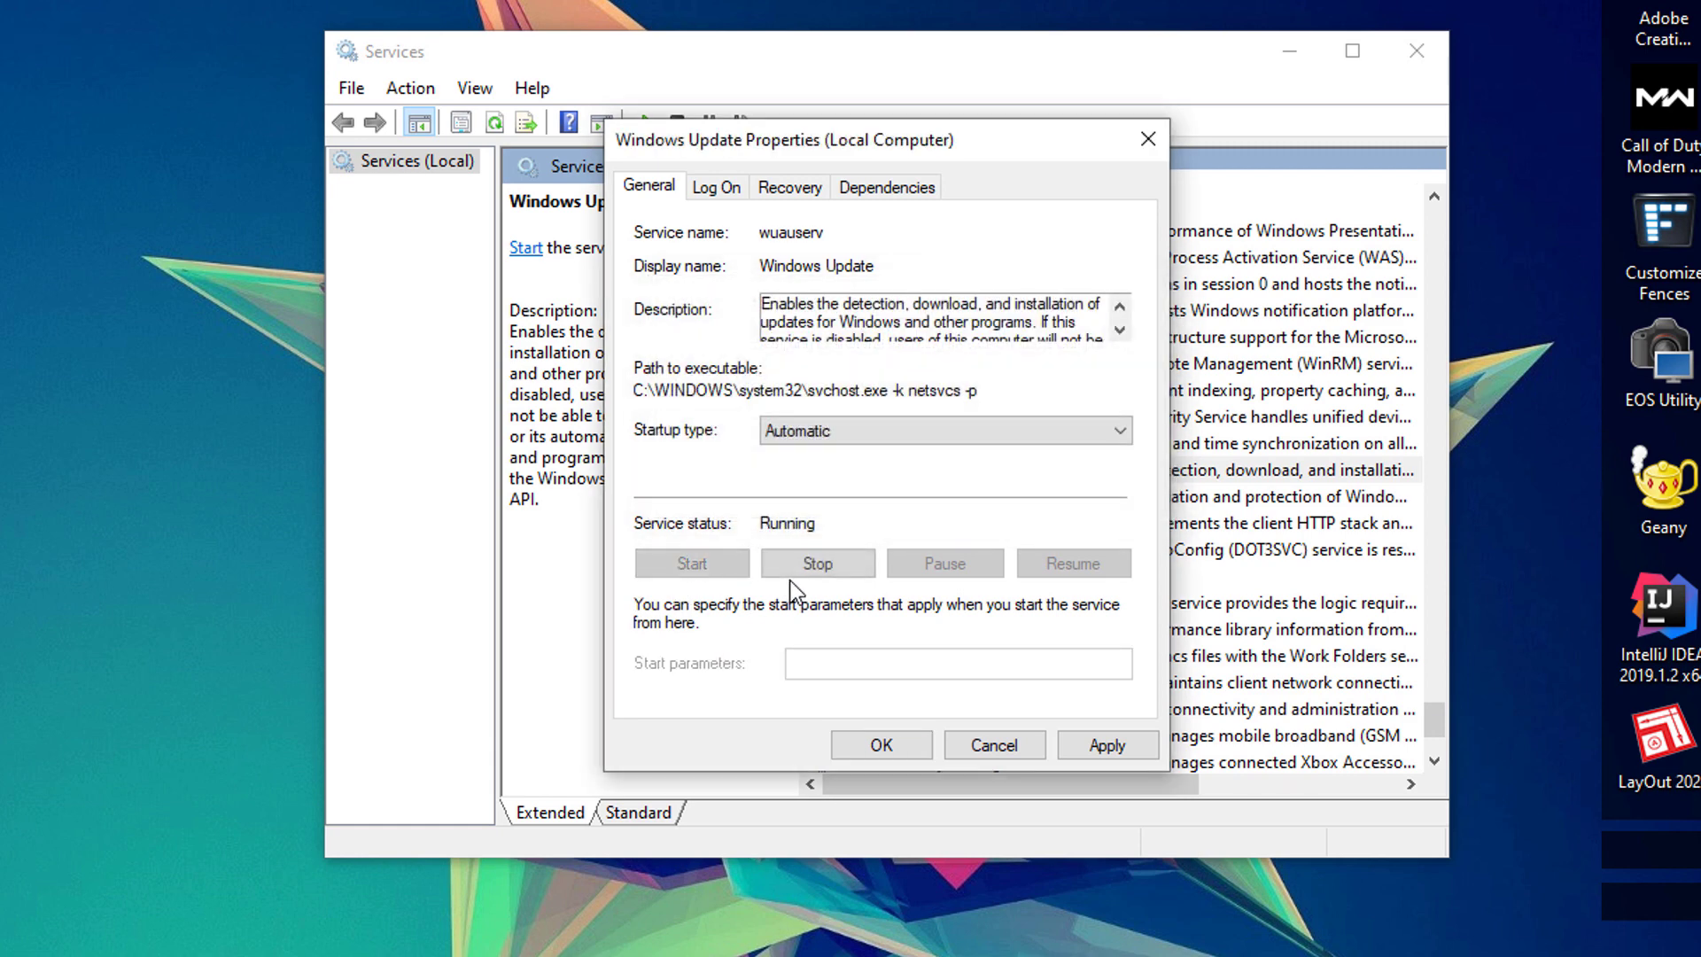
click(1118, 748)
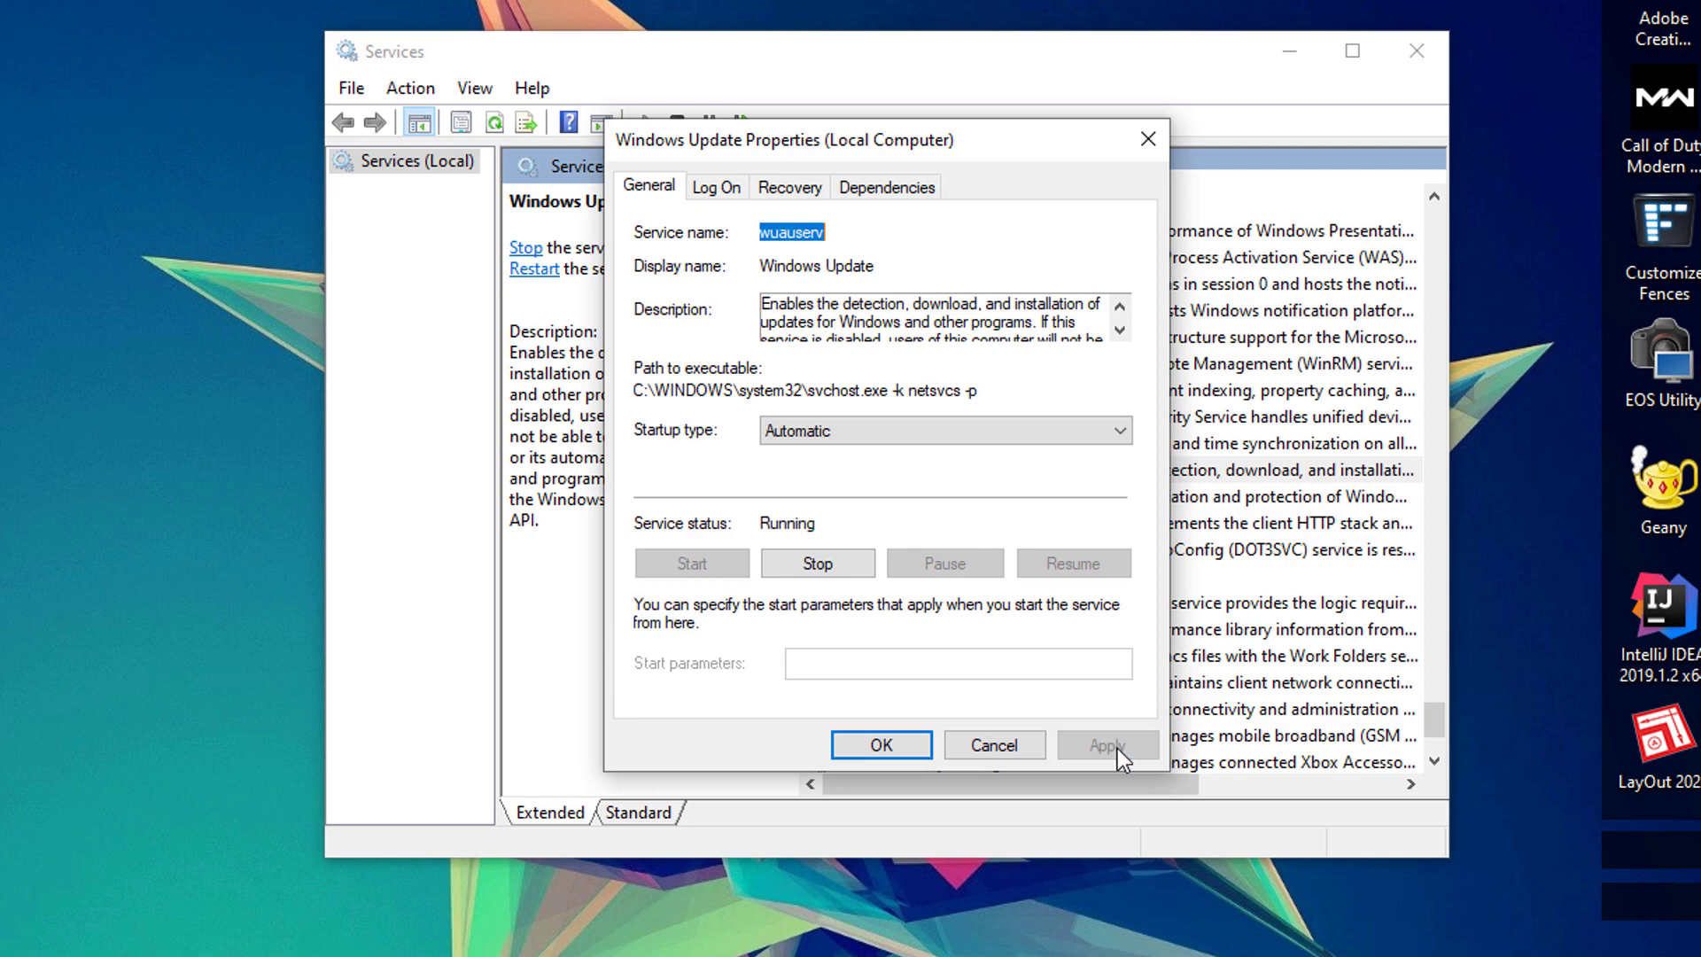
click(881, 745)
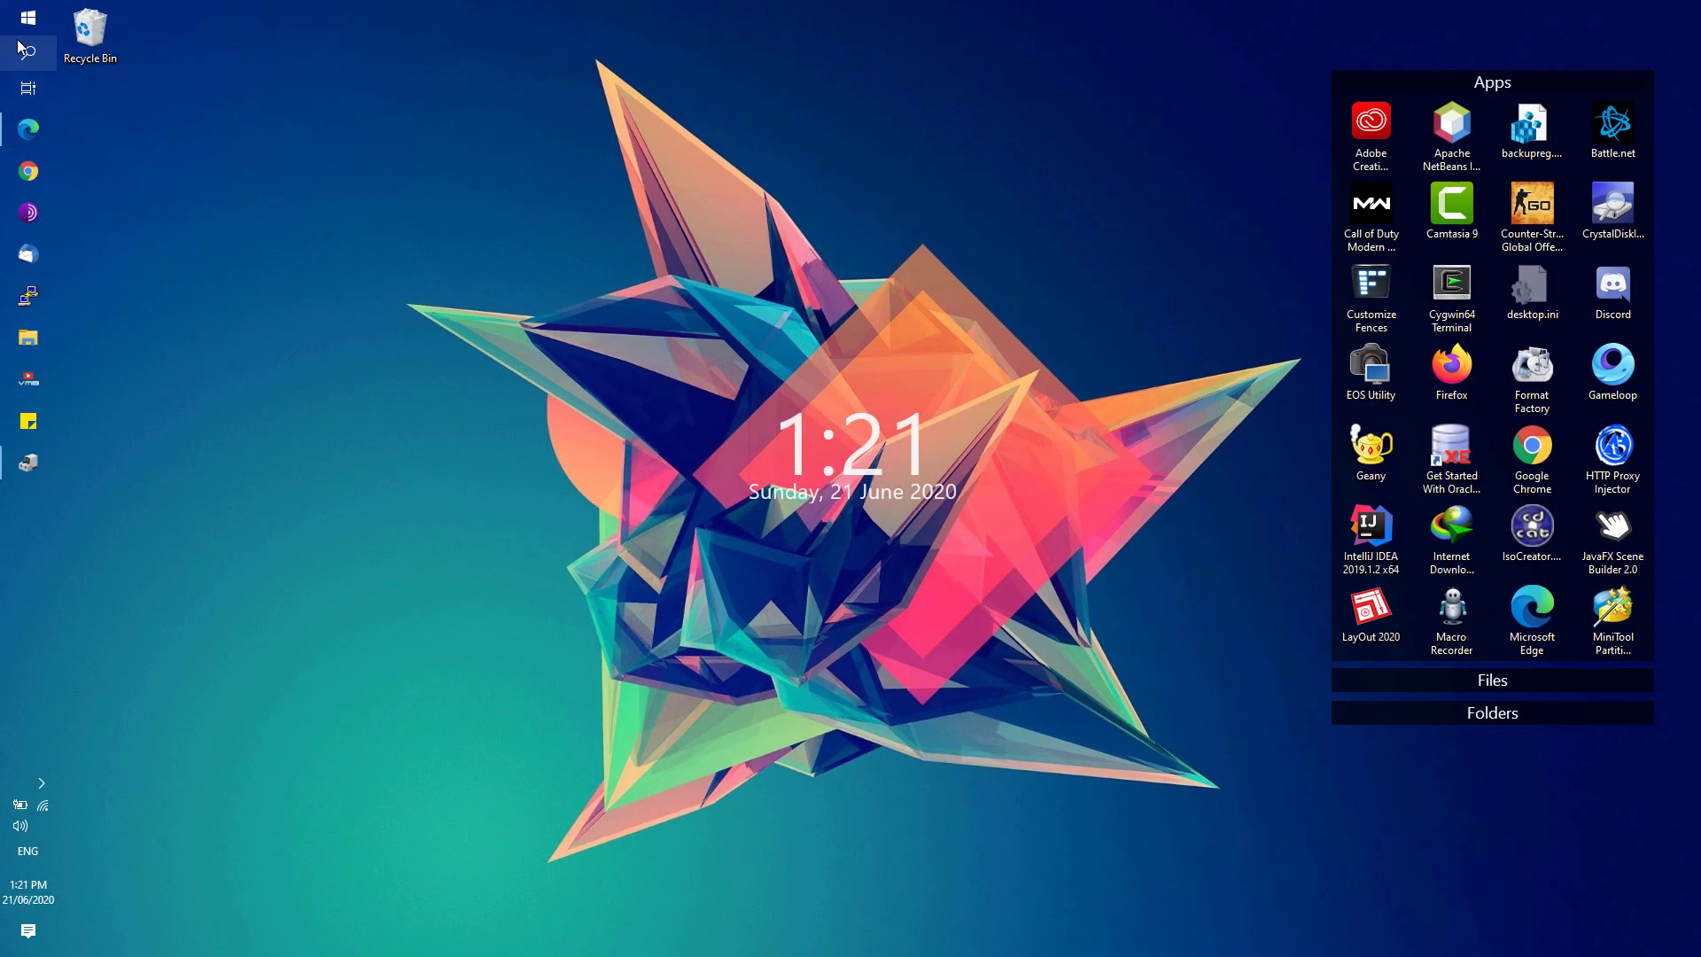
In Device Manager, search automatically for an updated AMD Radeon(TM) Vega 8 Graphics driver.
click(32, 18)
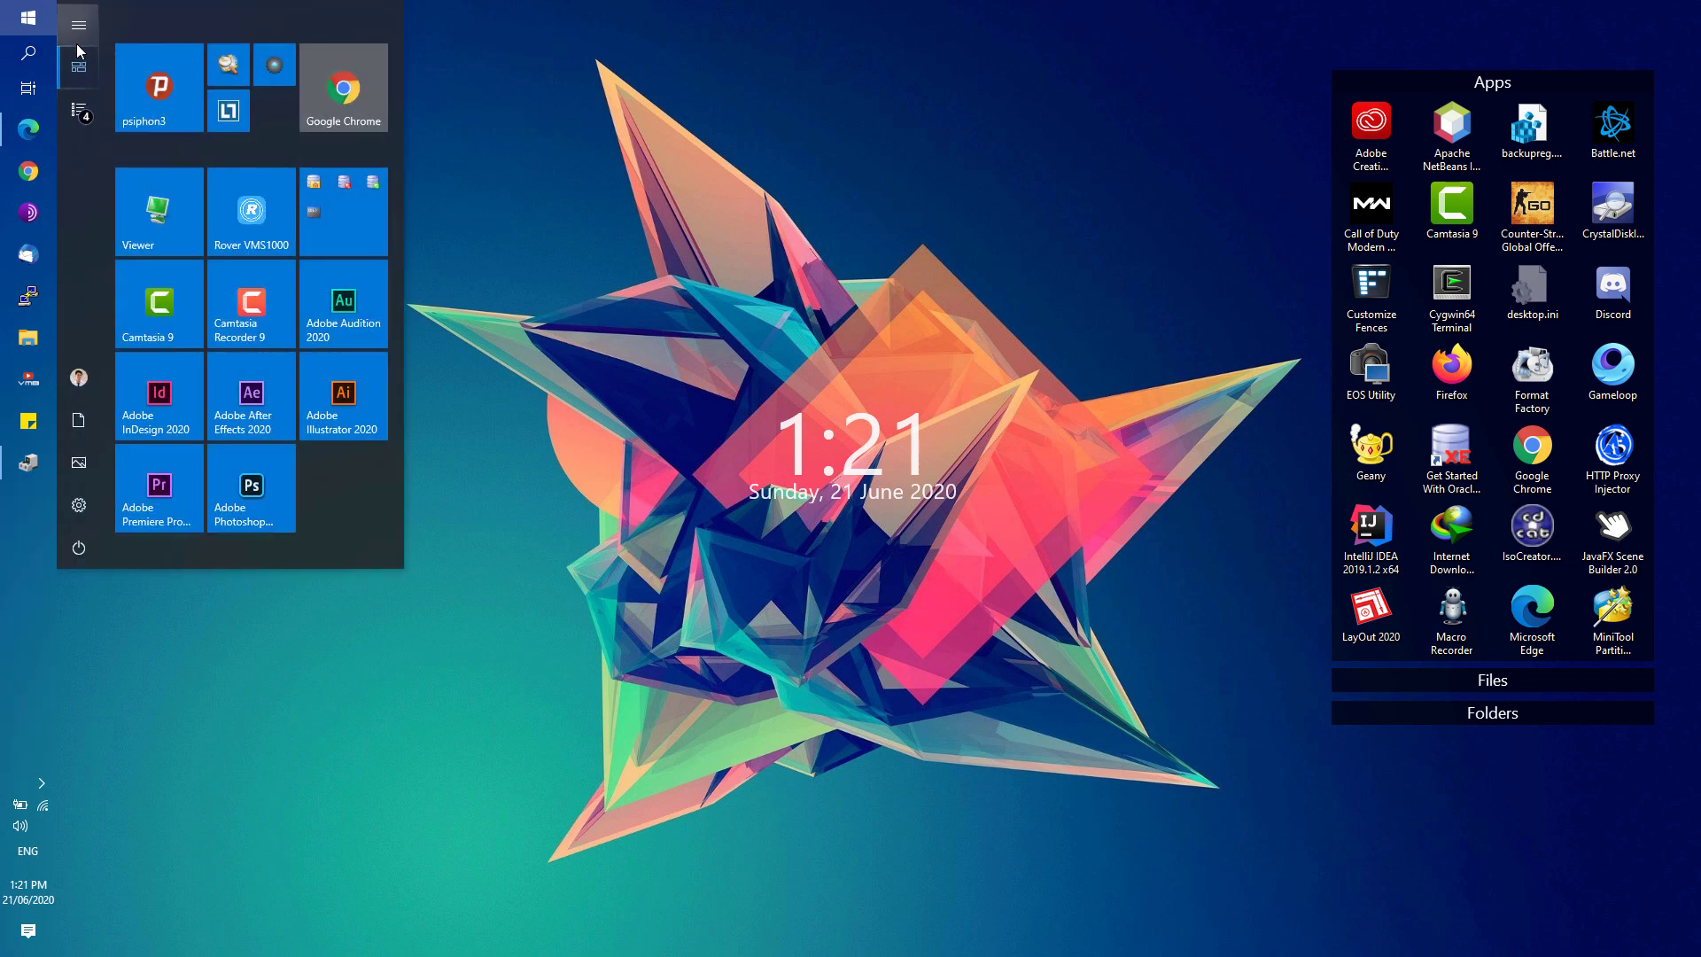
text(device manage)
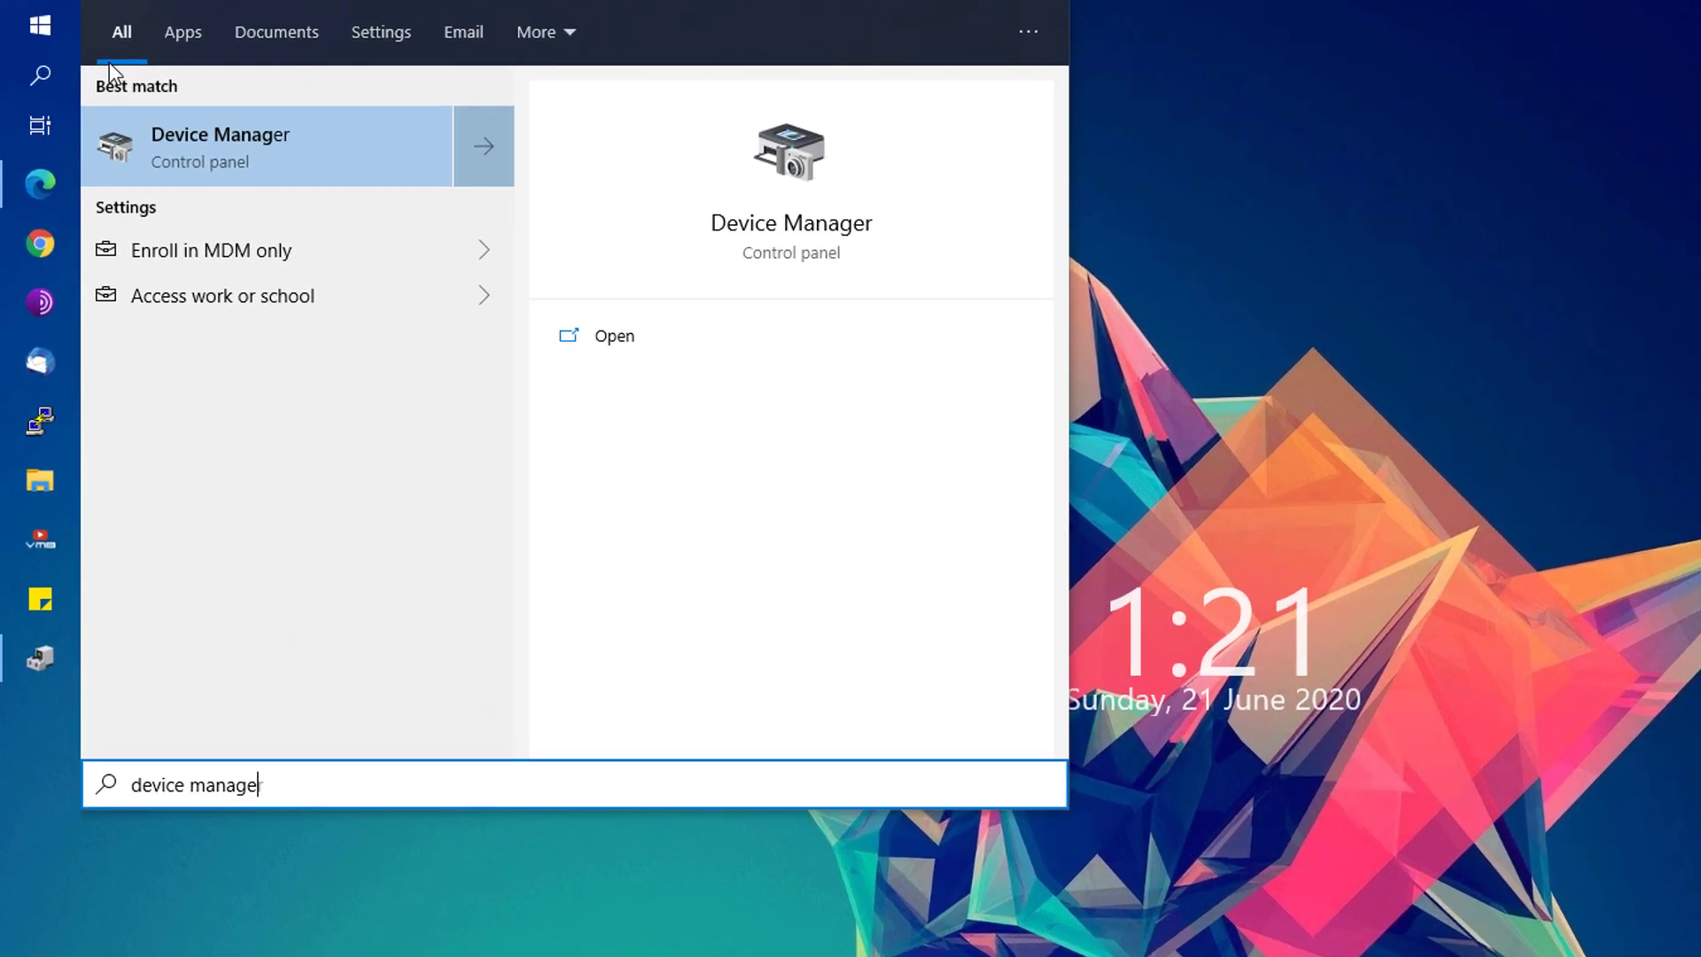
click(214, 167)
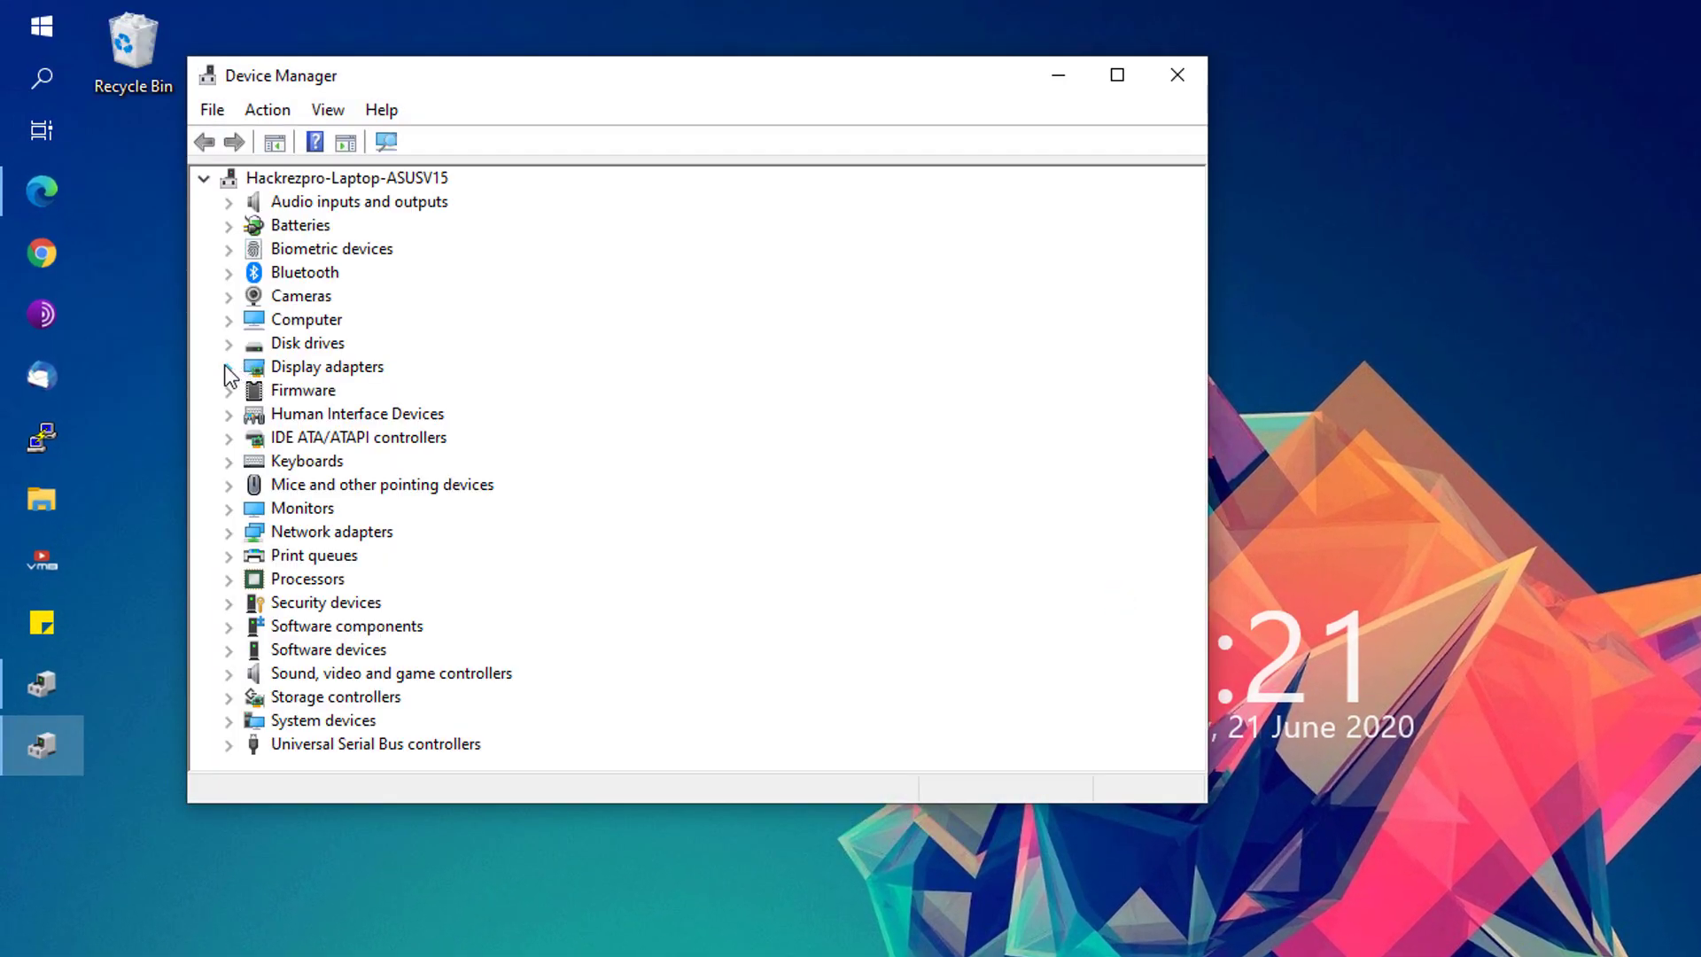
click(228, 367)
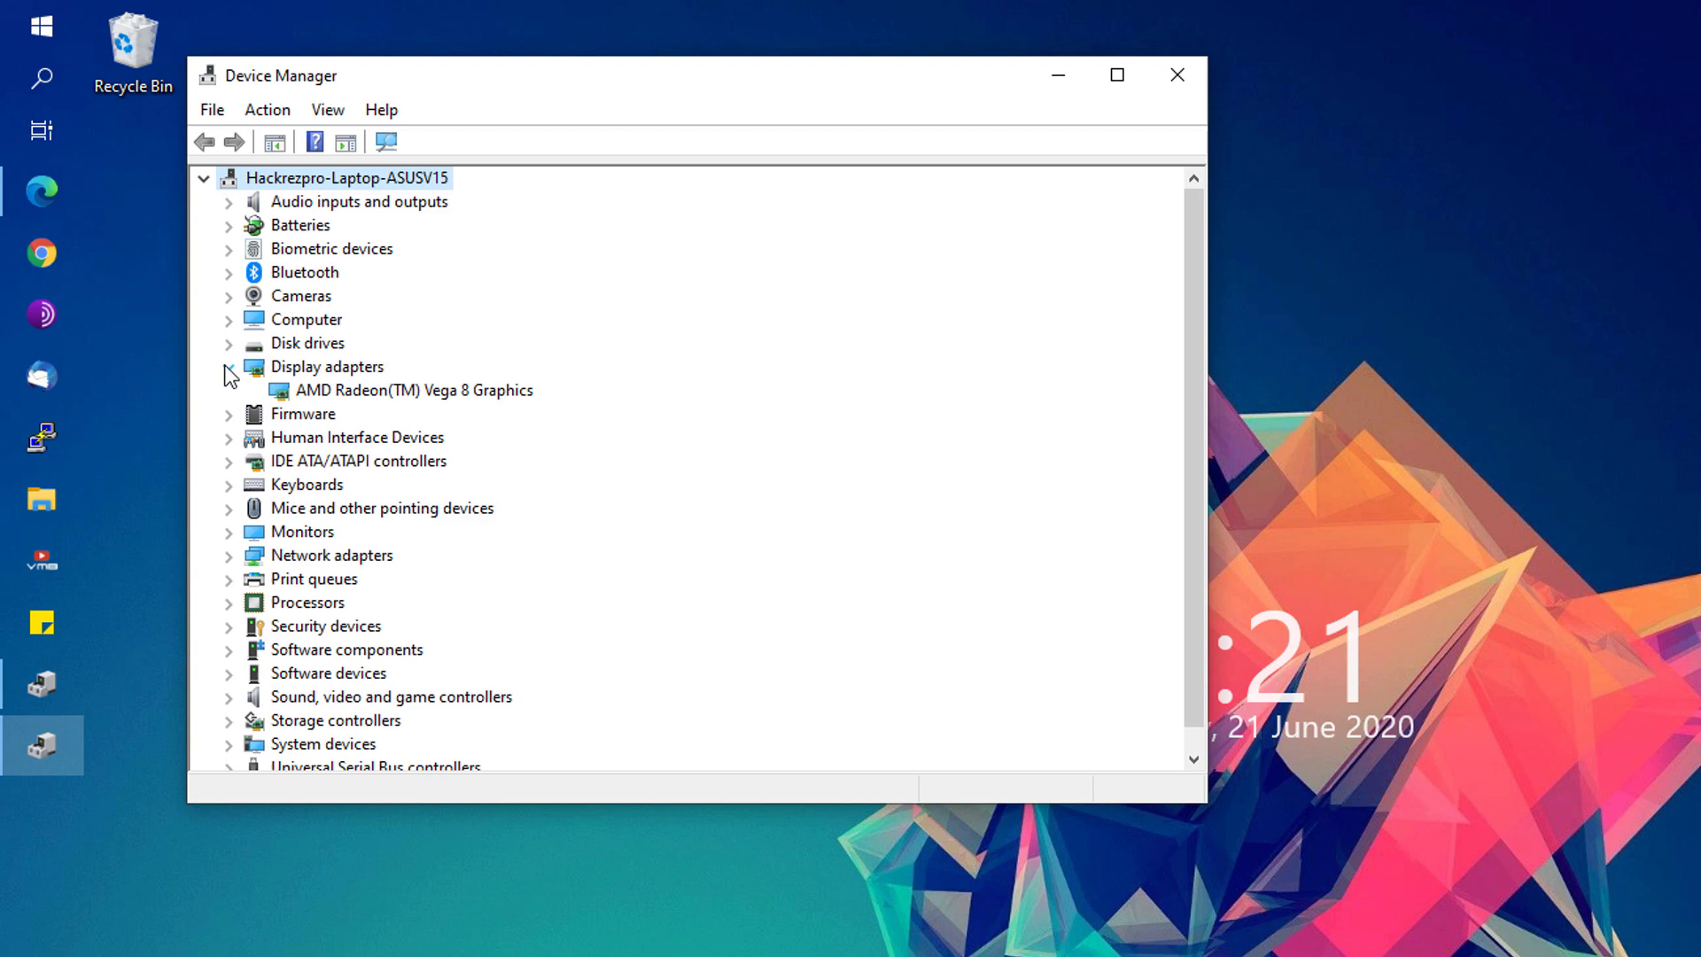
click(333, 393)
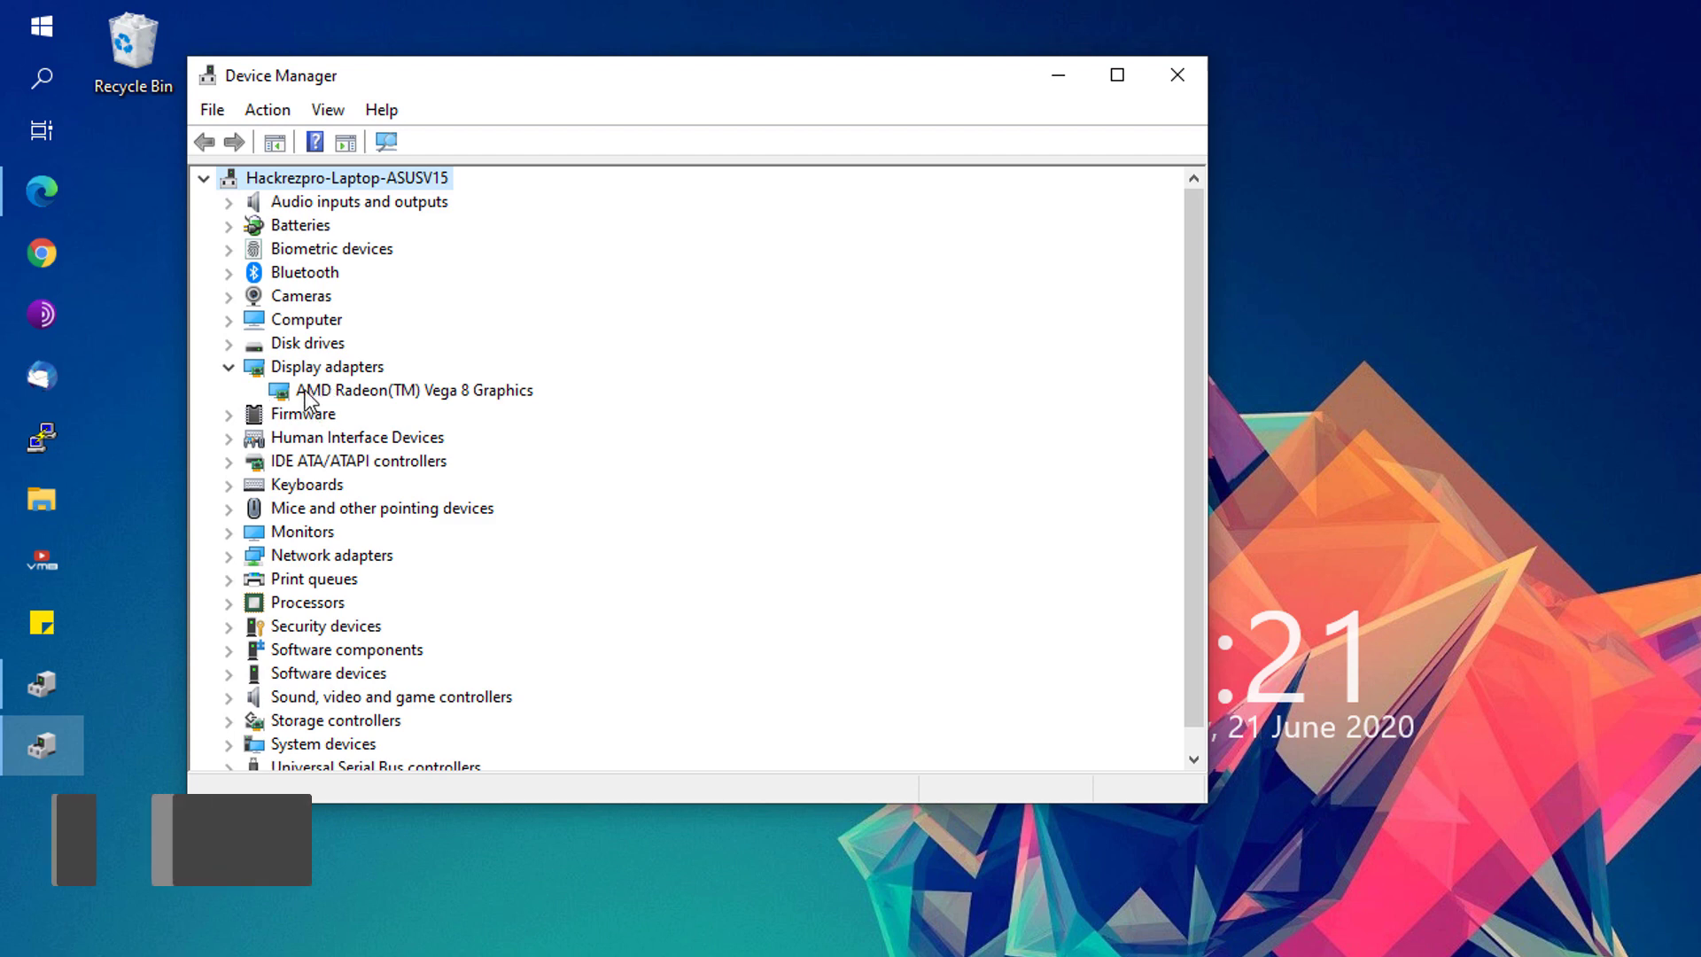
right_click(351, 388)
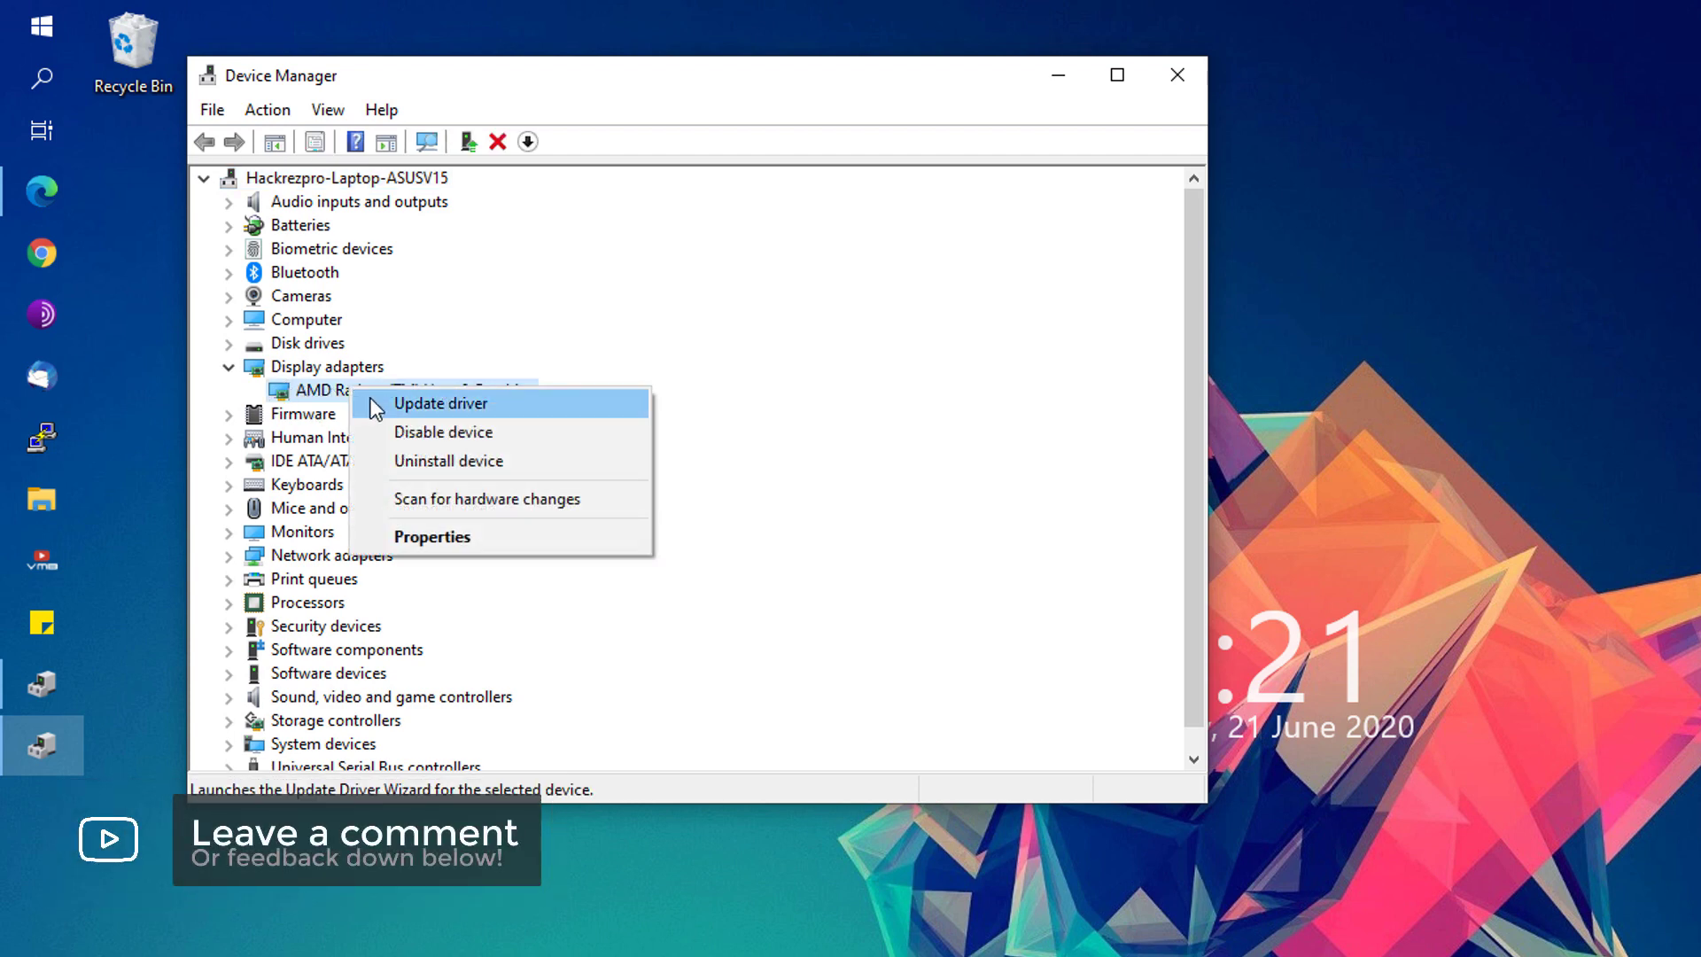
click(373, 401)
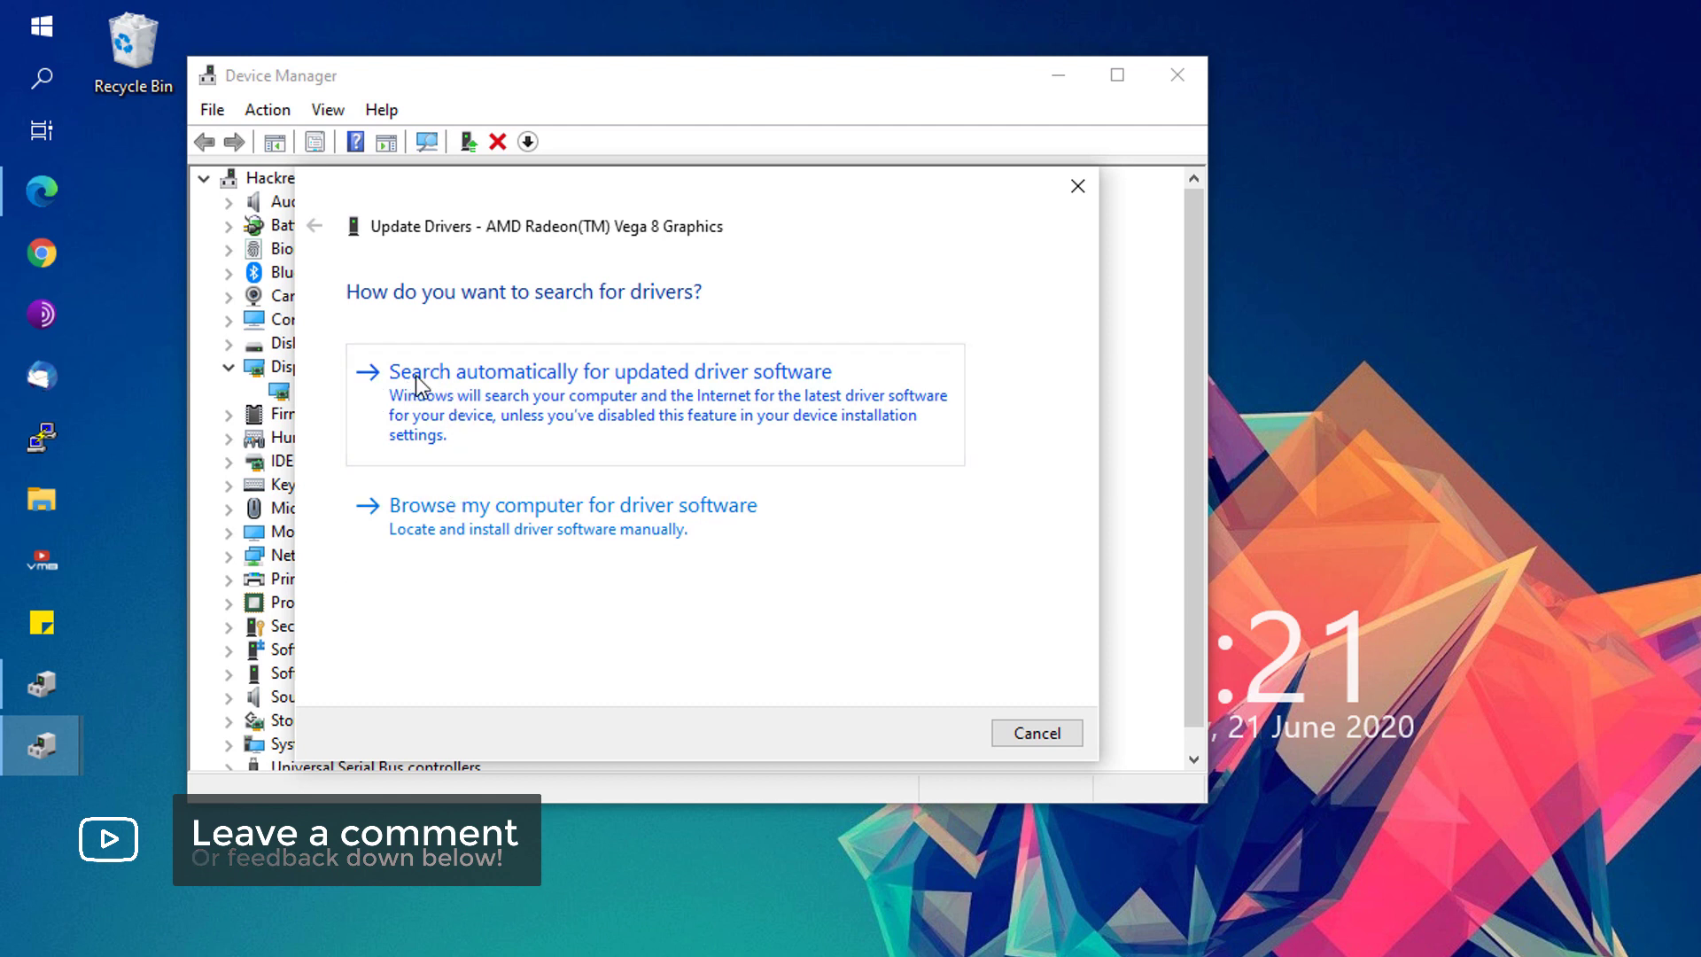
click(777, 394)
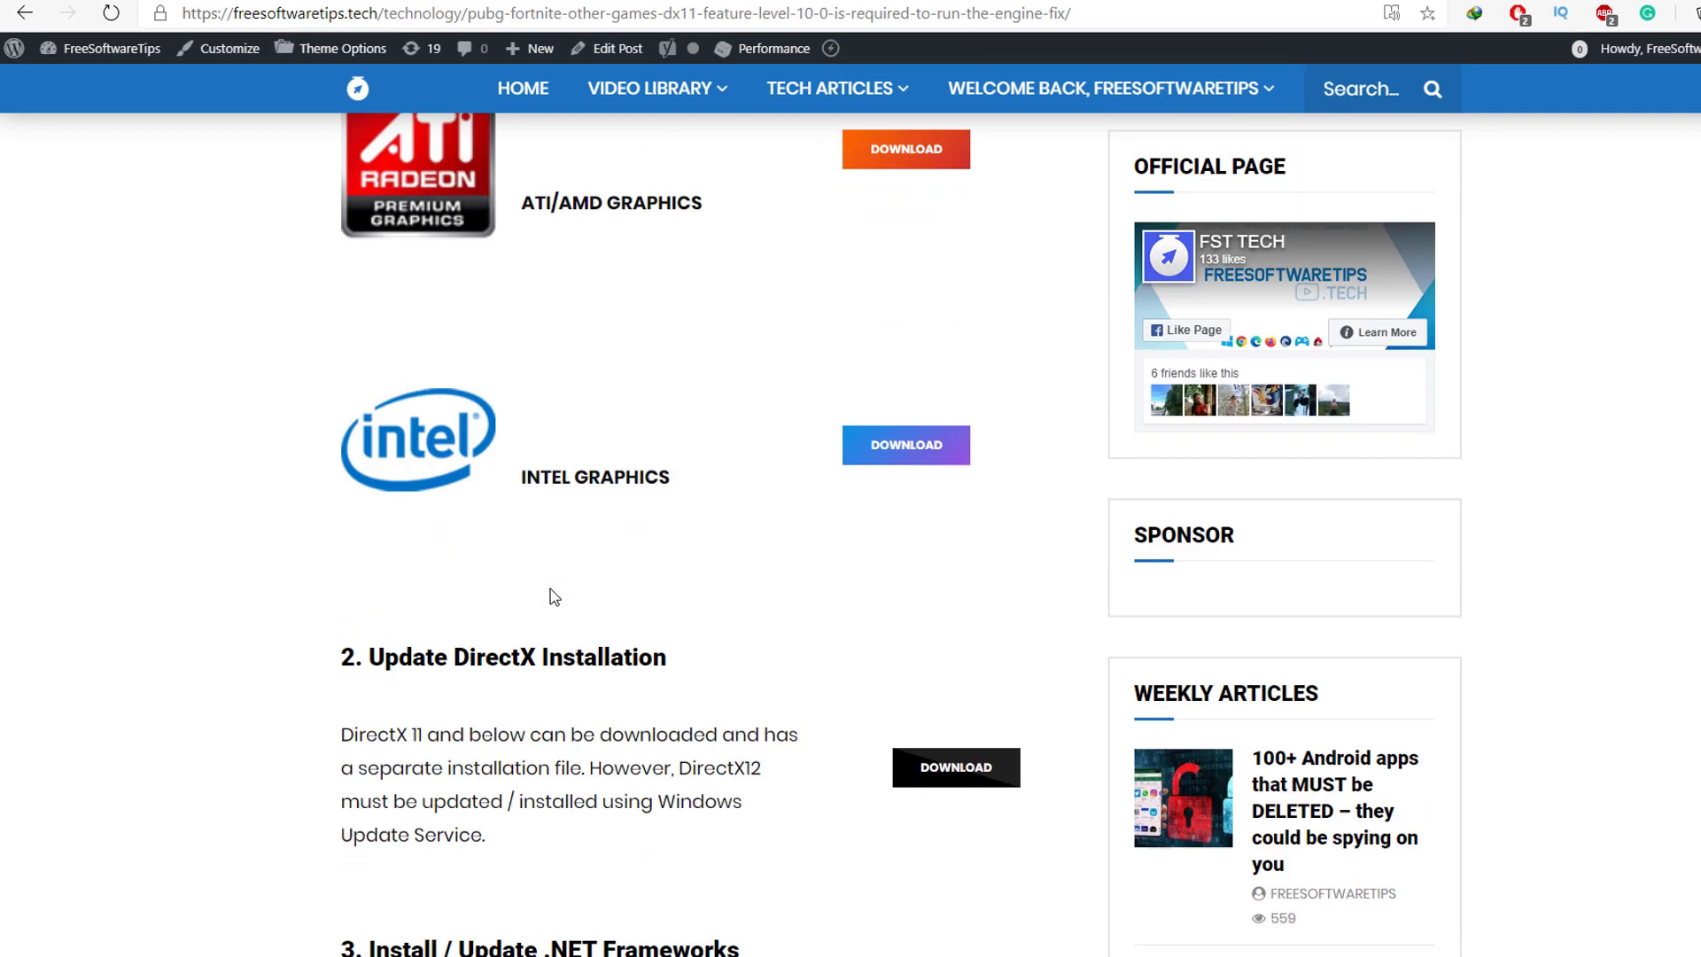
In Device Manager, select the AMD Ryzen 5 3500U entry under Processors.
scroll(554, 596, up, 4)
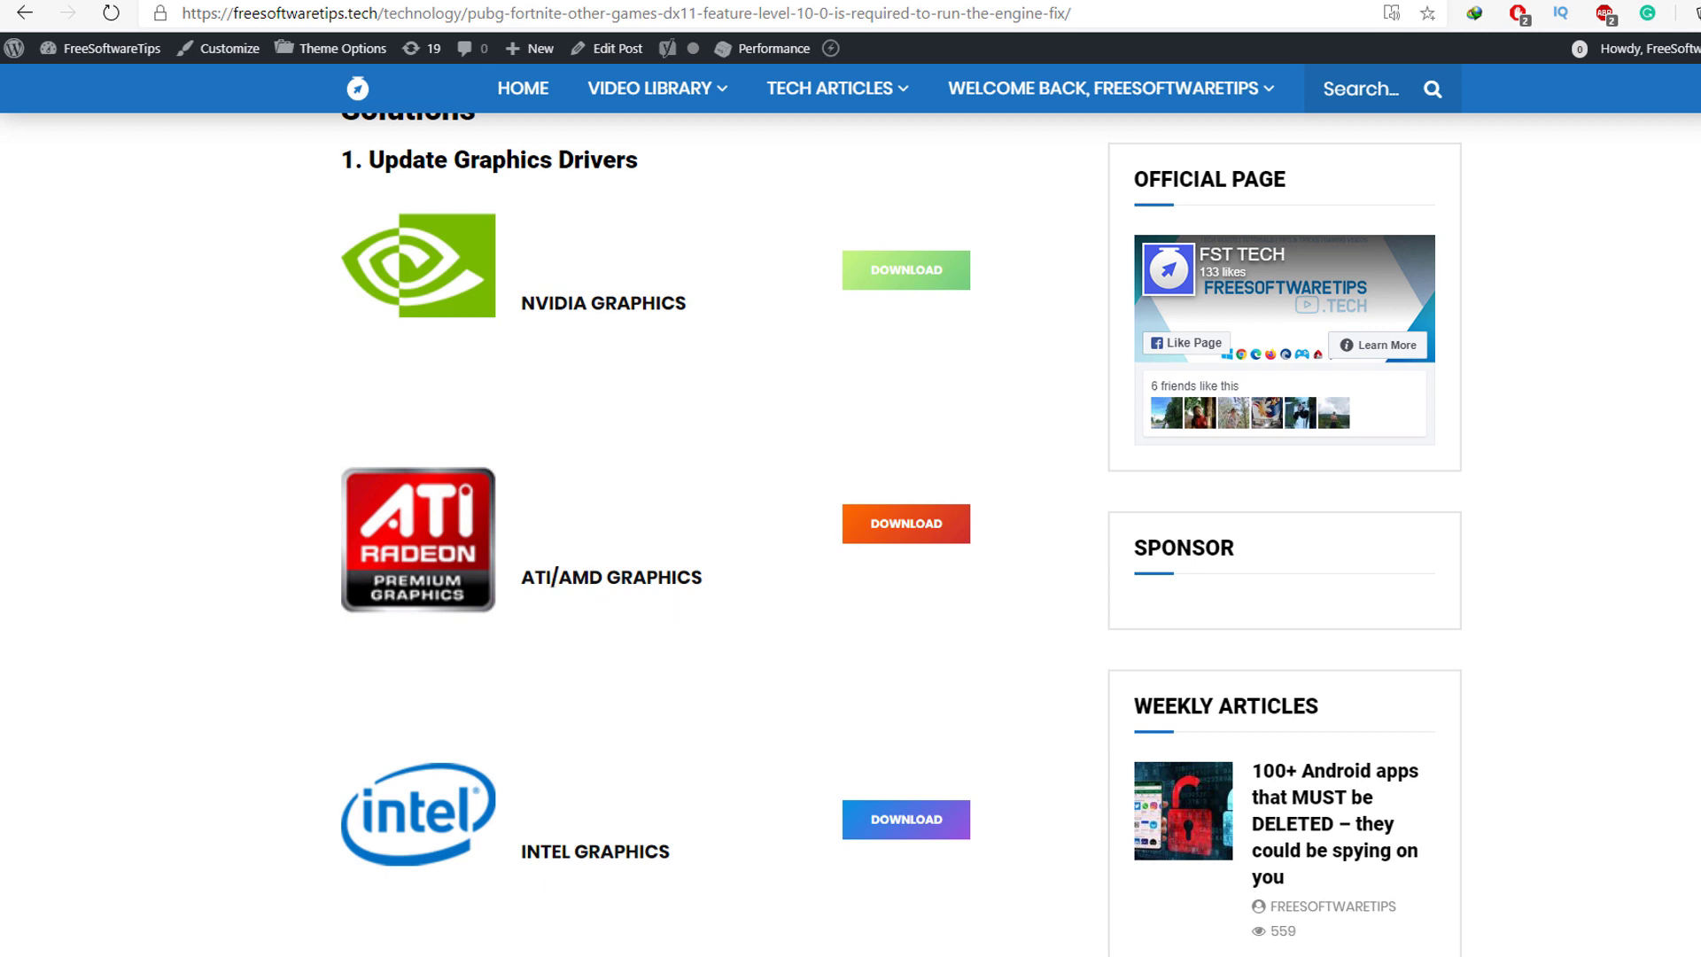
key(alt+Tab)
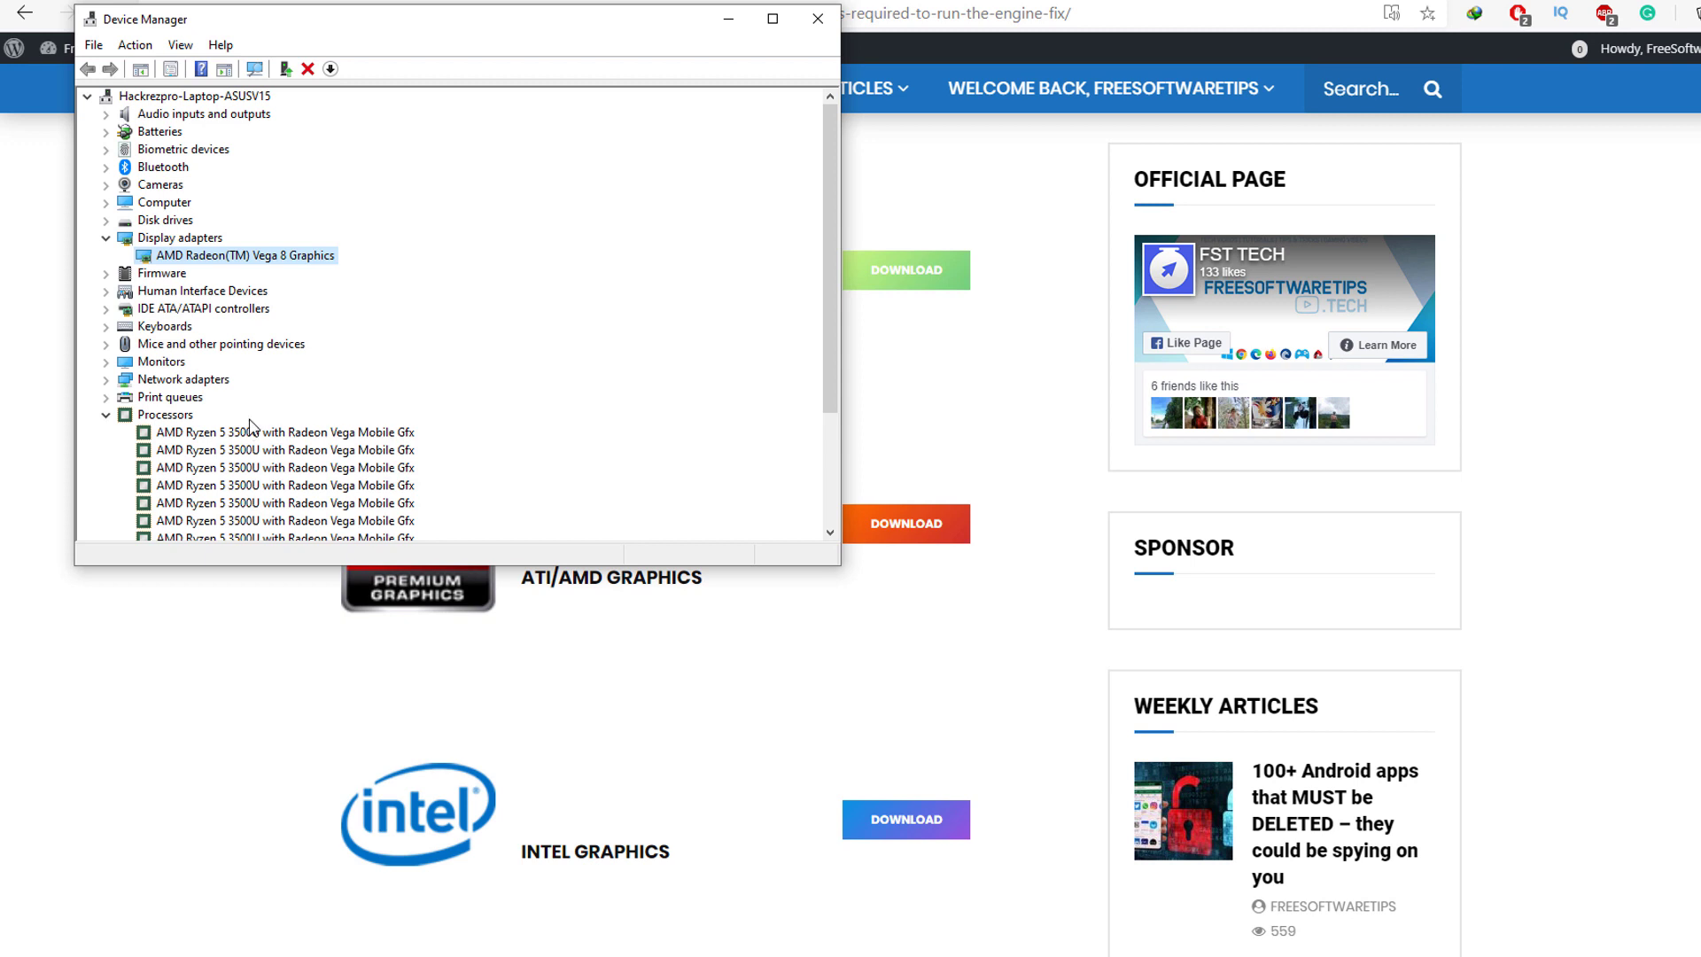
click(164, 414)
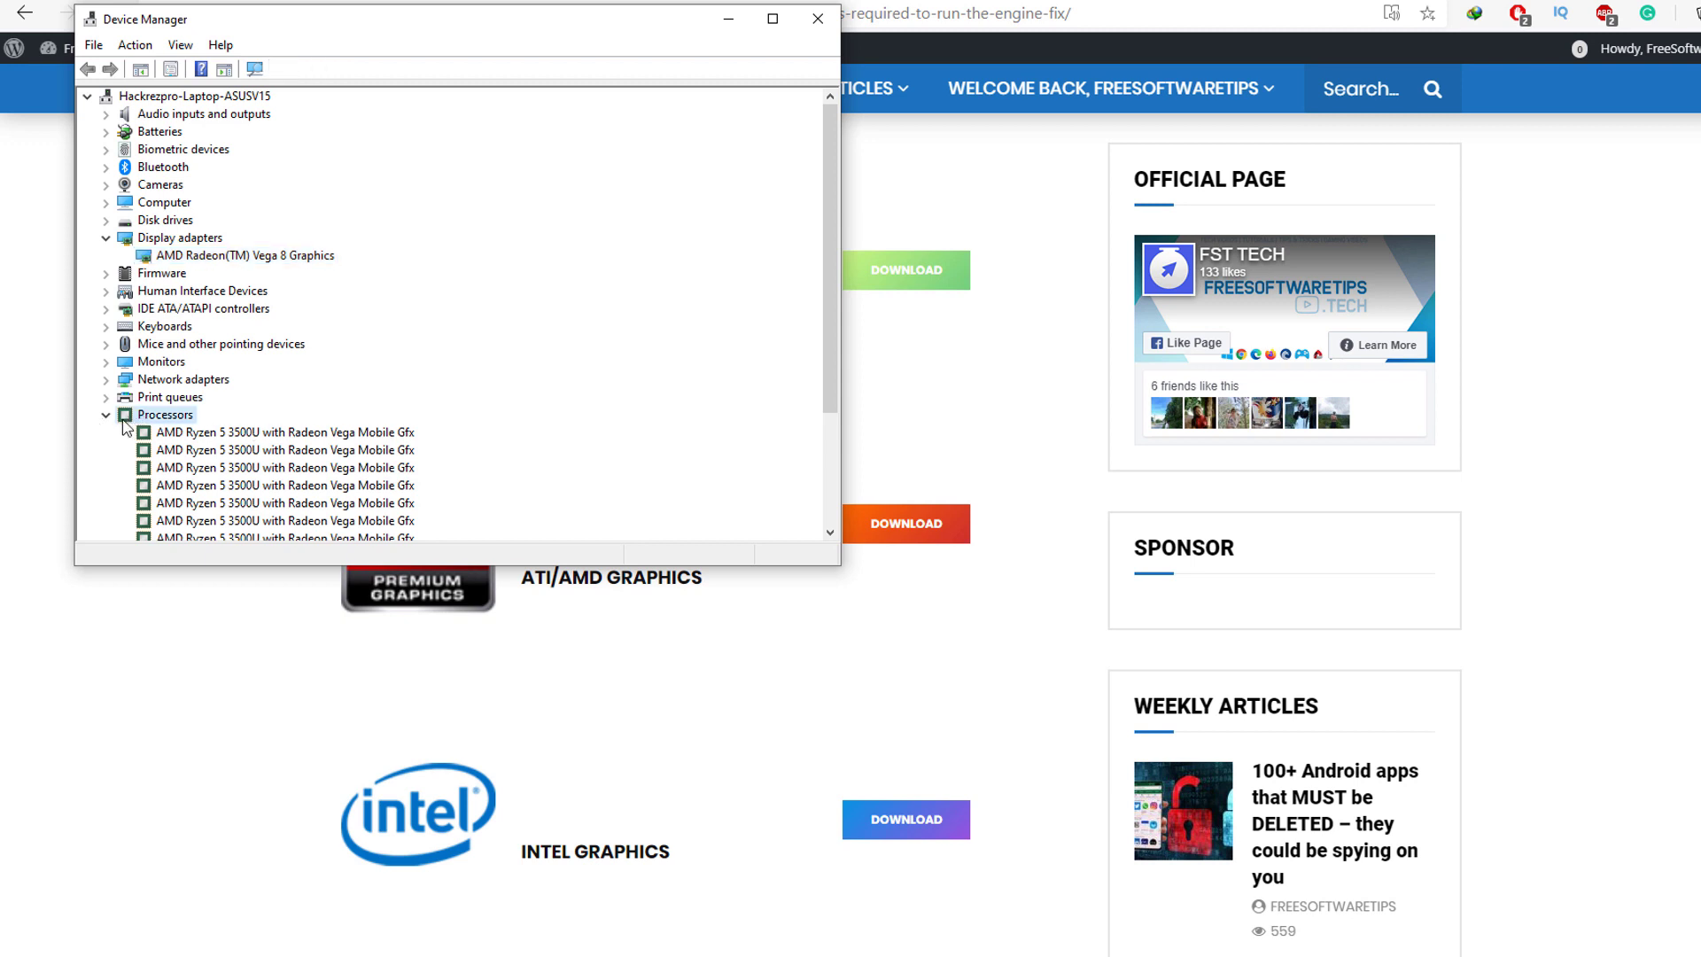
click(185, 434)
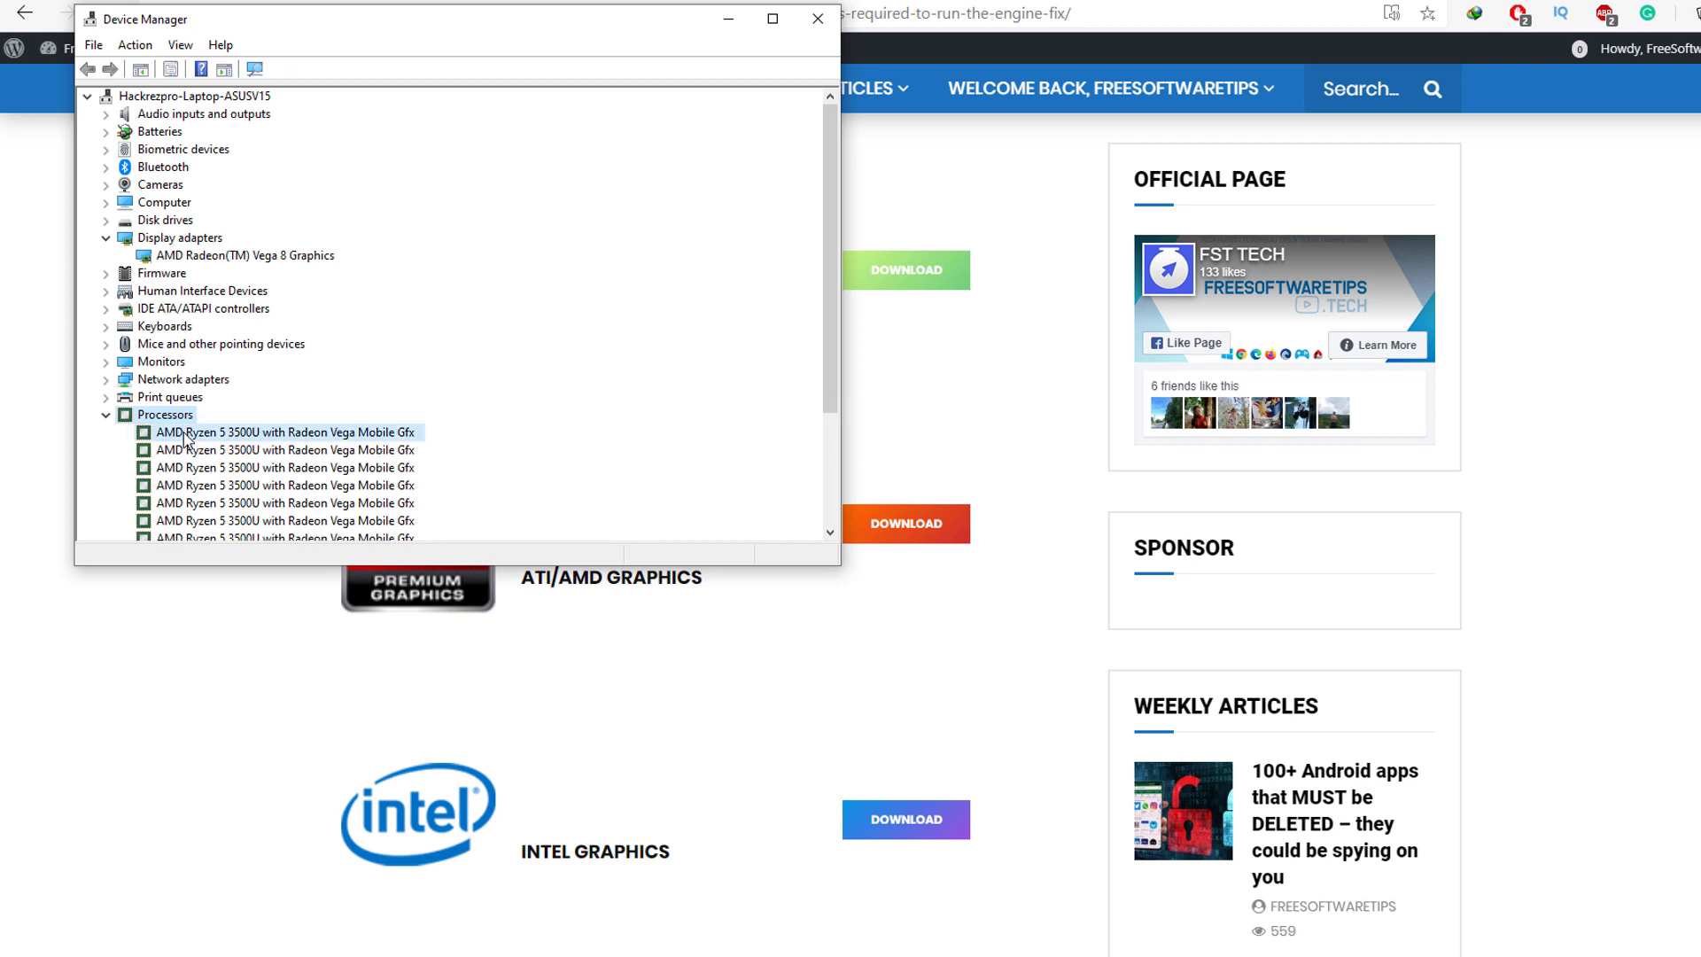
scroll(251, 457, down, 1)
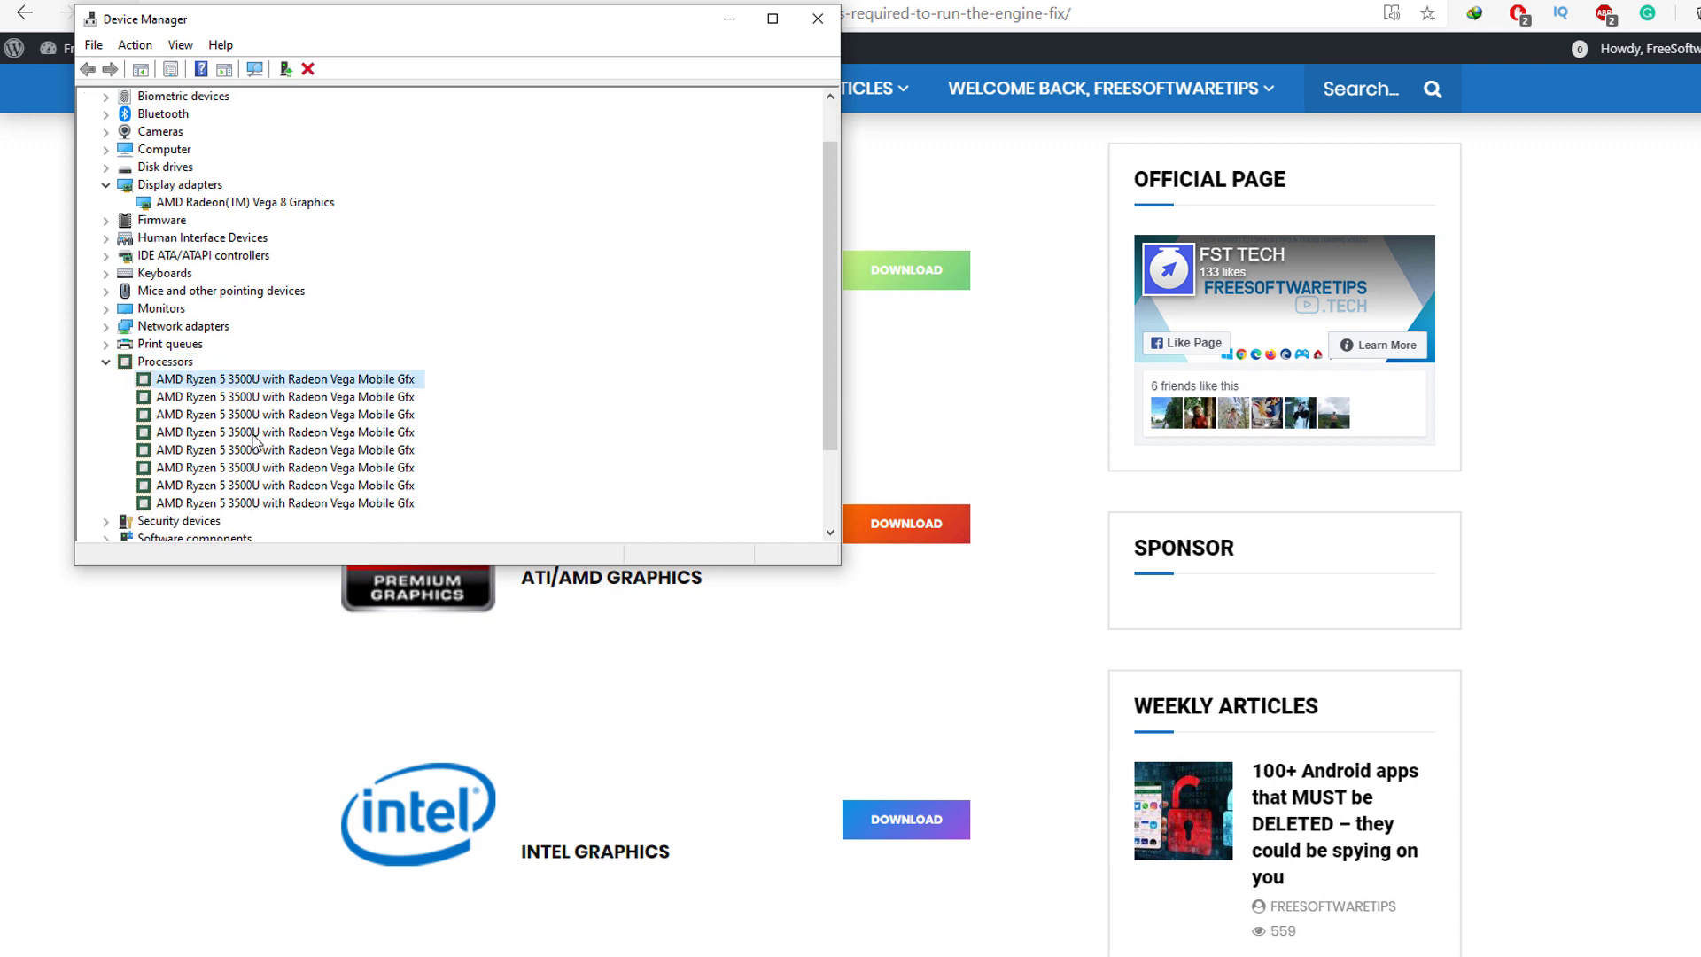
Open the article's ATI/AMD graphics download page and dismiss the feedback survey popup.
click(741, 27)
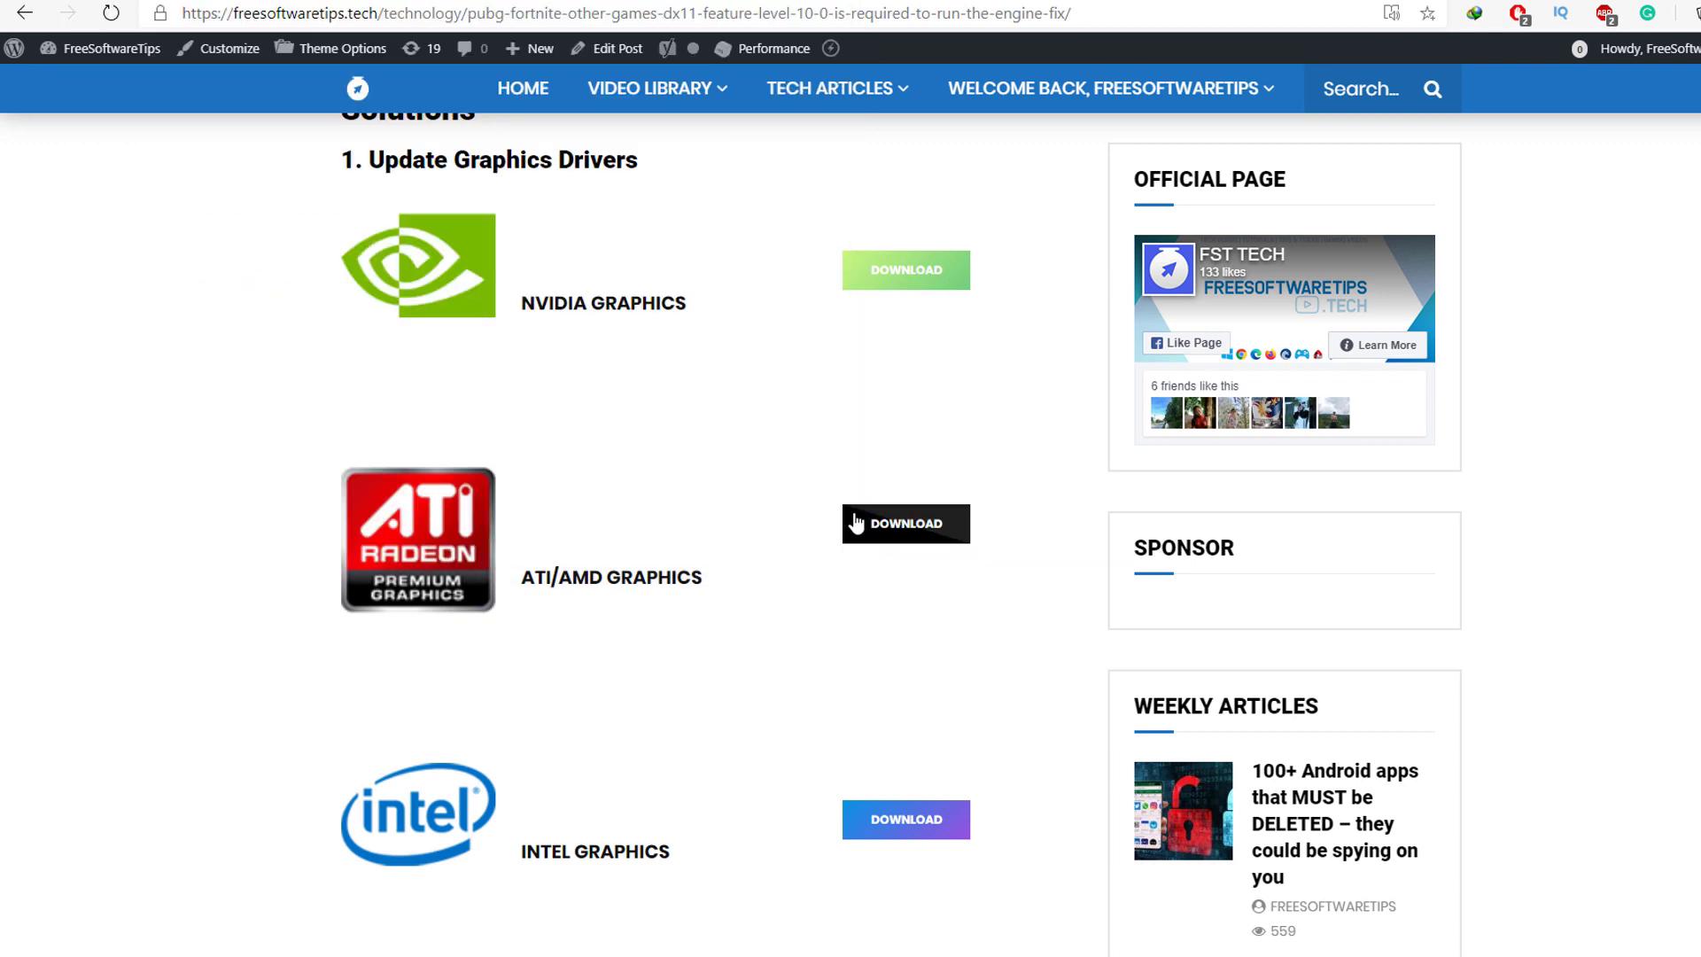
click(900, 523)
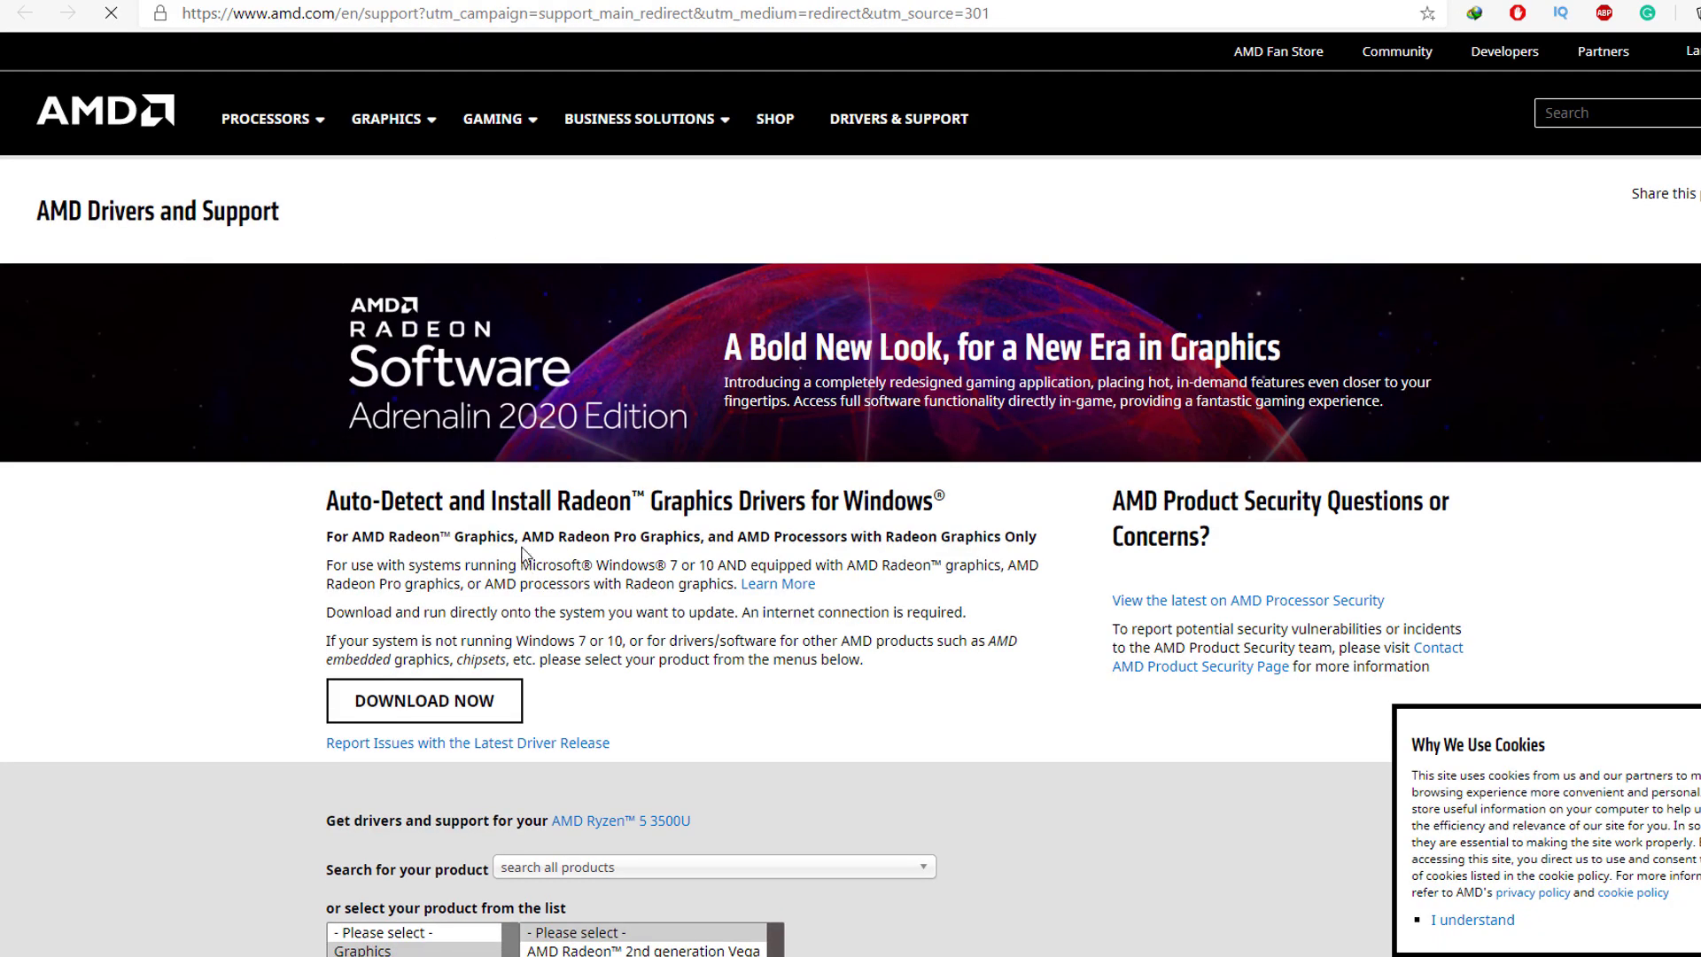
scroll(494, 440, down, 3)
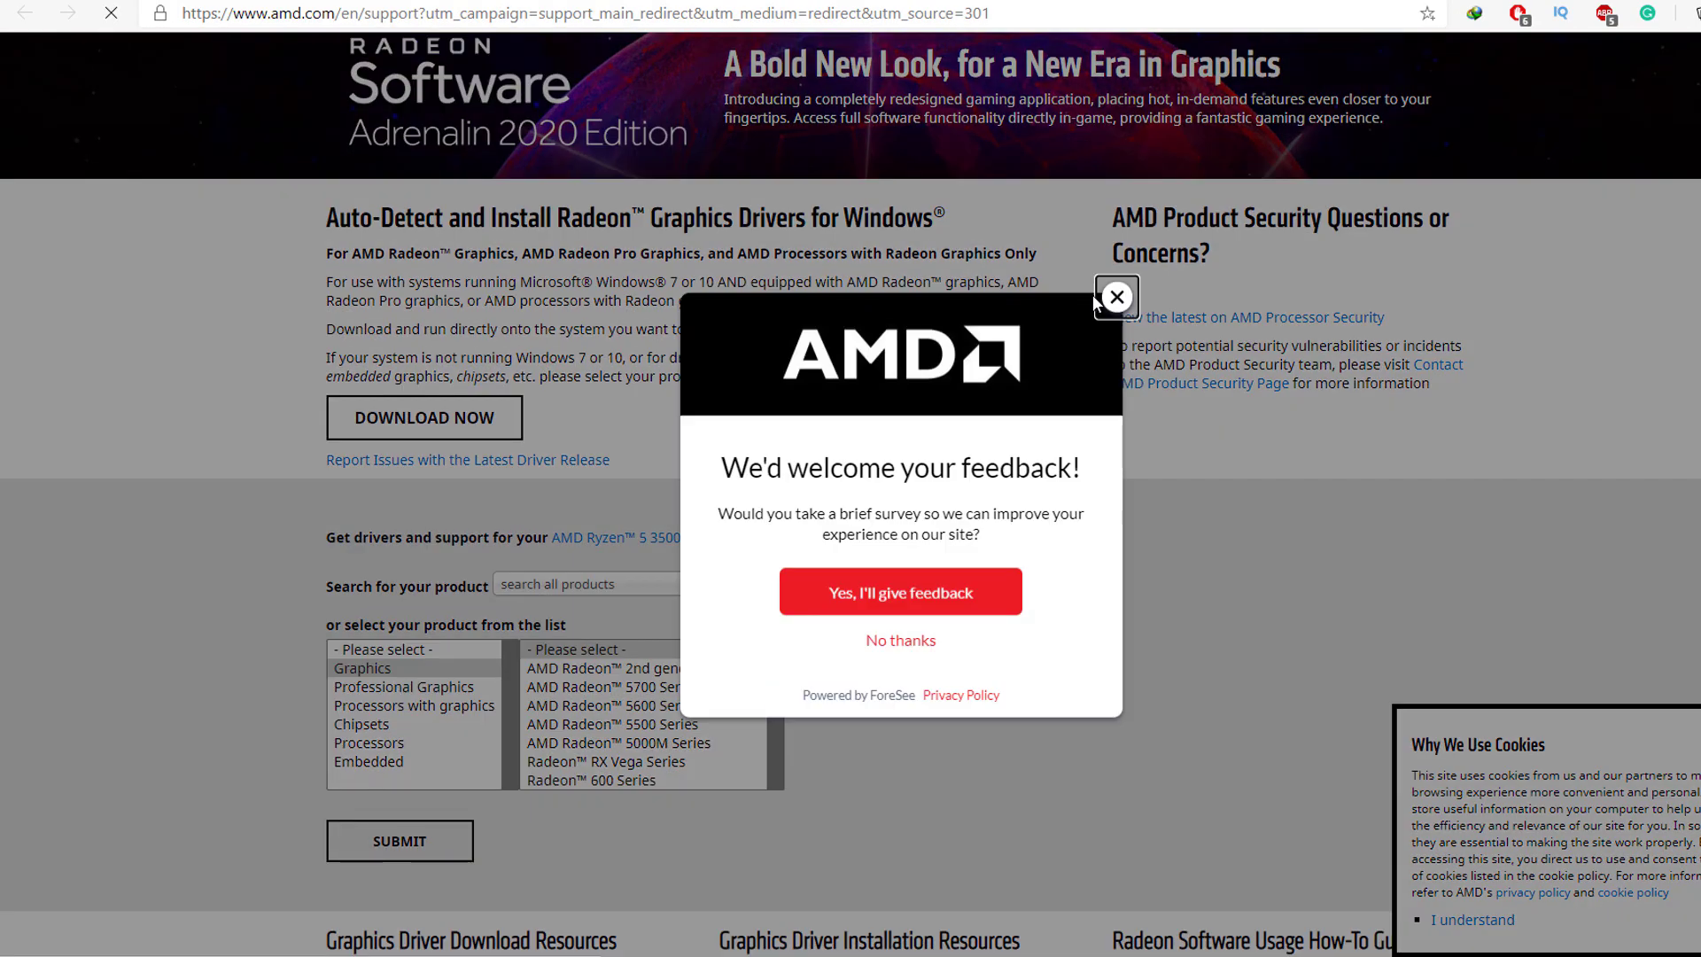
click(1116, 298)
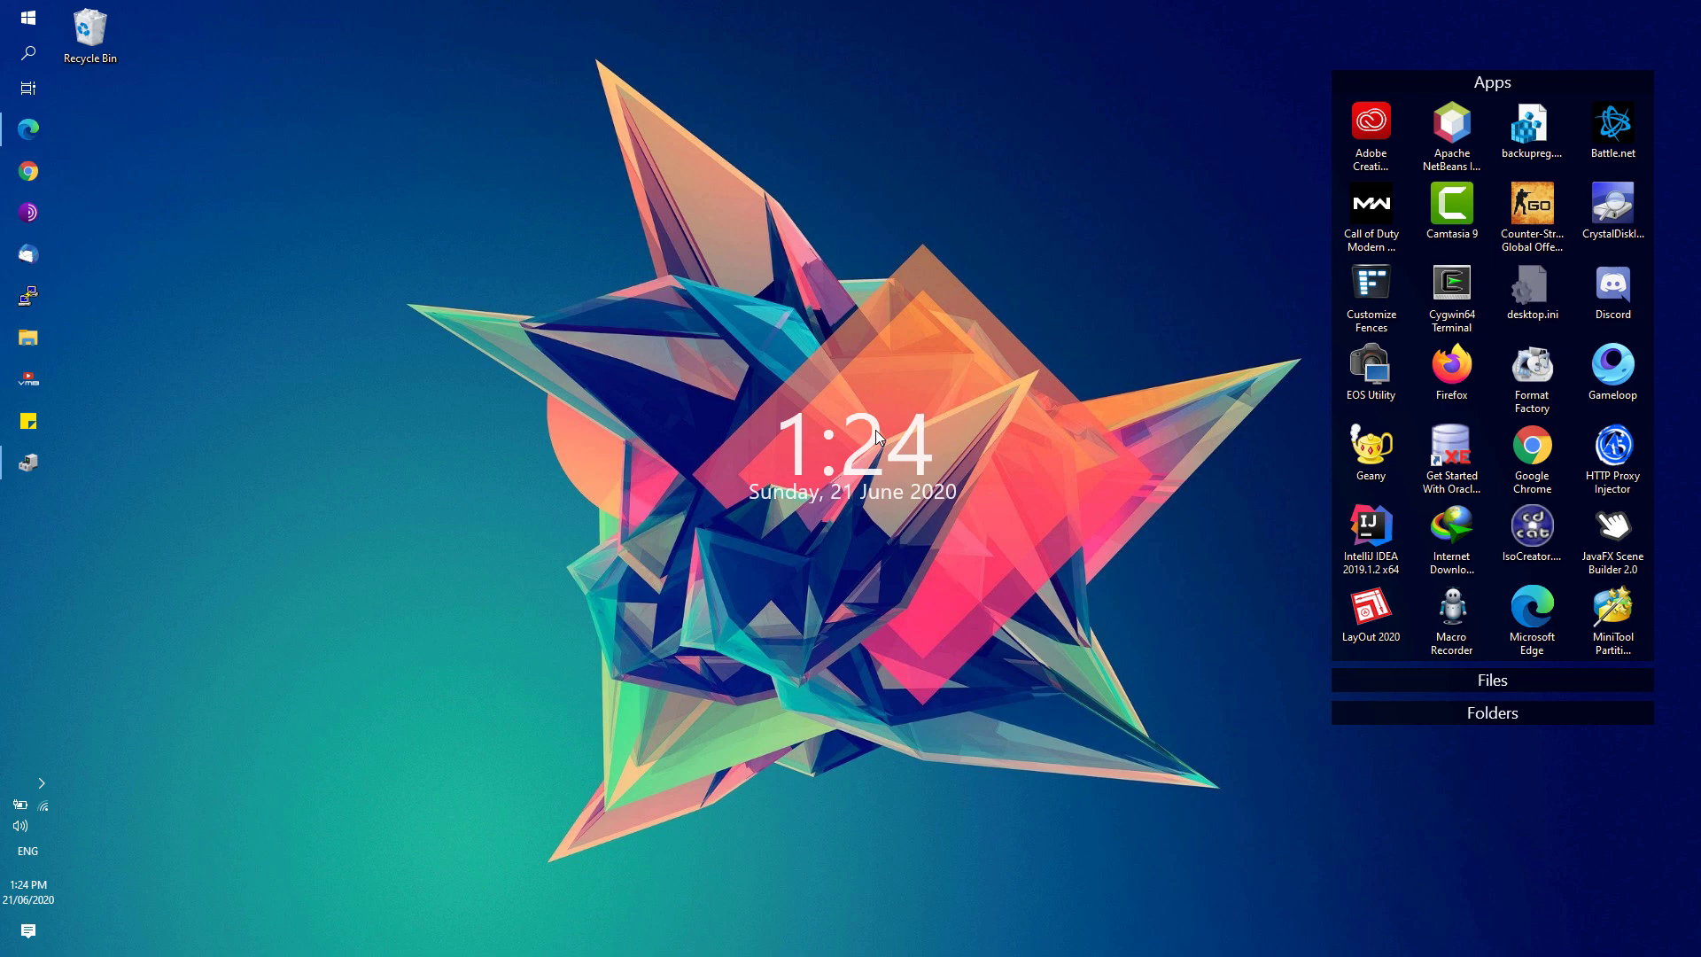
Return to the freesoftwaretips article in the browser and close the AMD drivers tab.
click(29, 128)
click(202, 13)
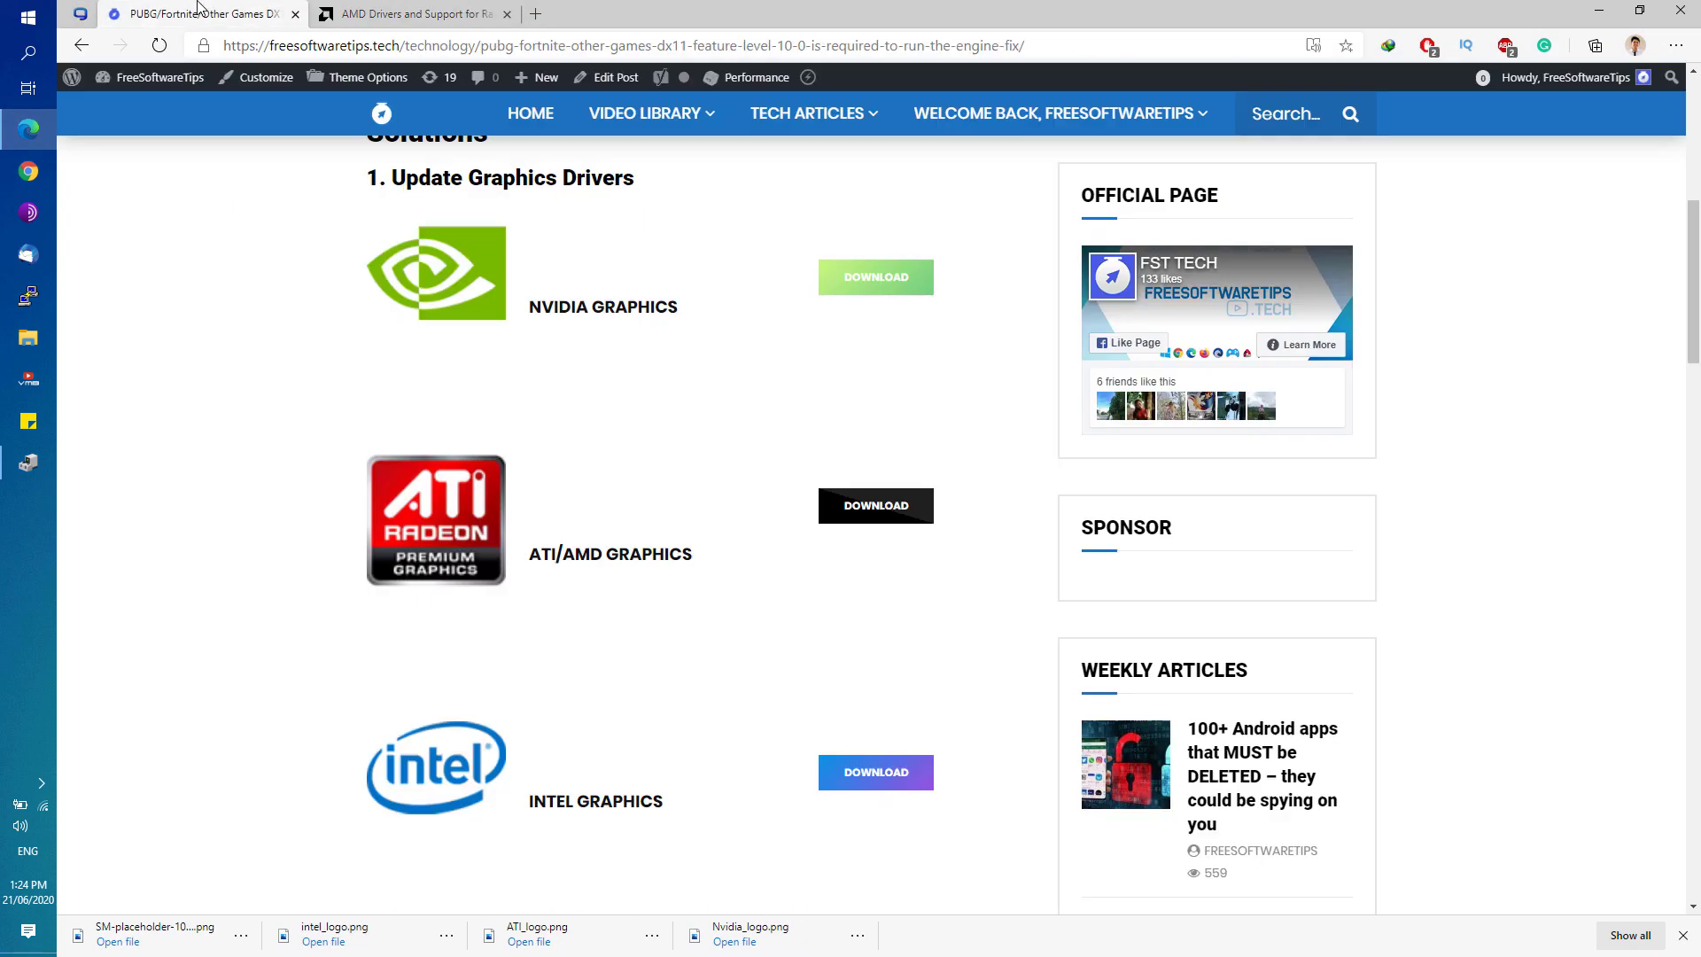
click(505, 14)
scroll(579, 295, down, 10)
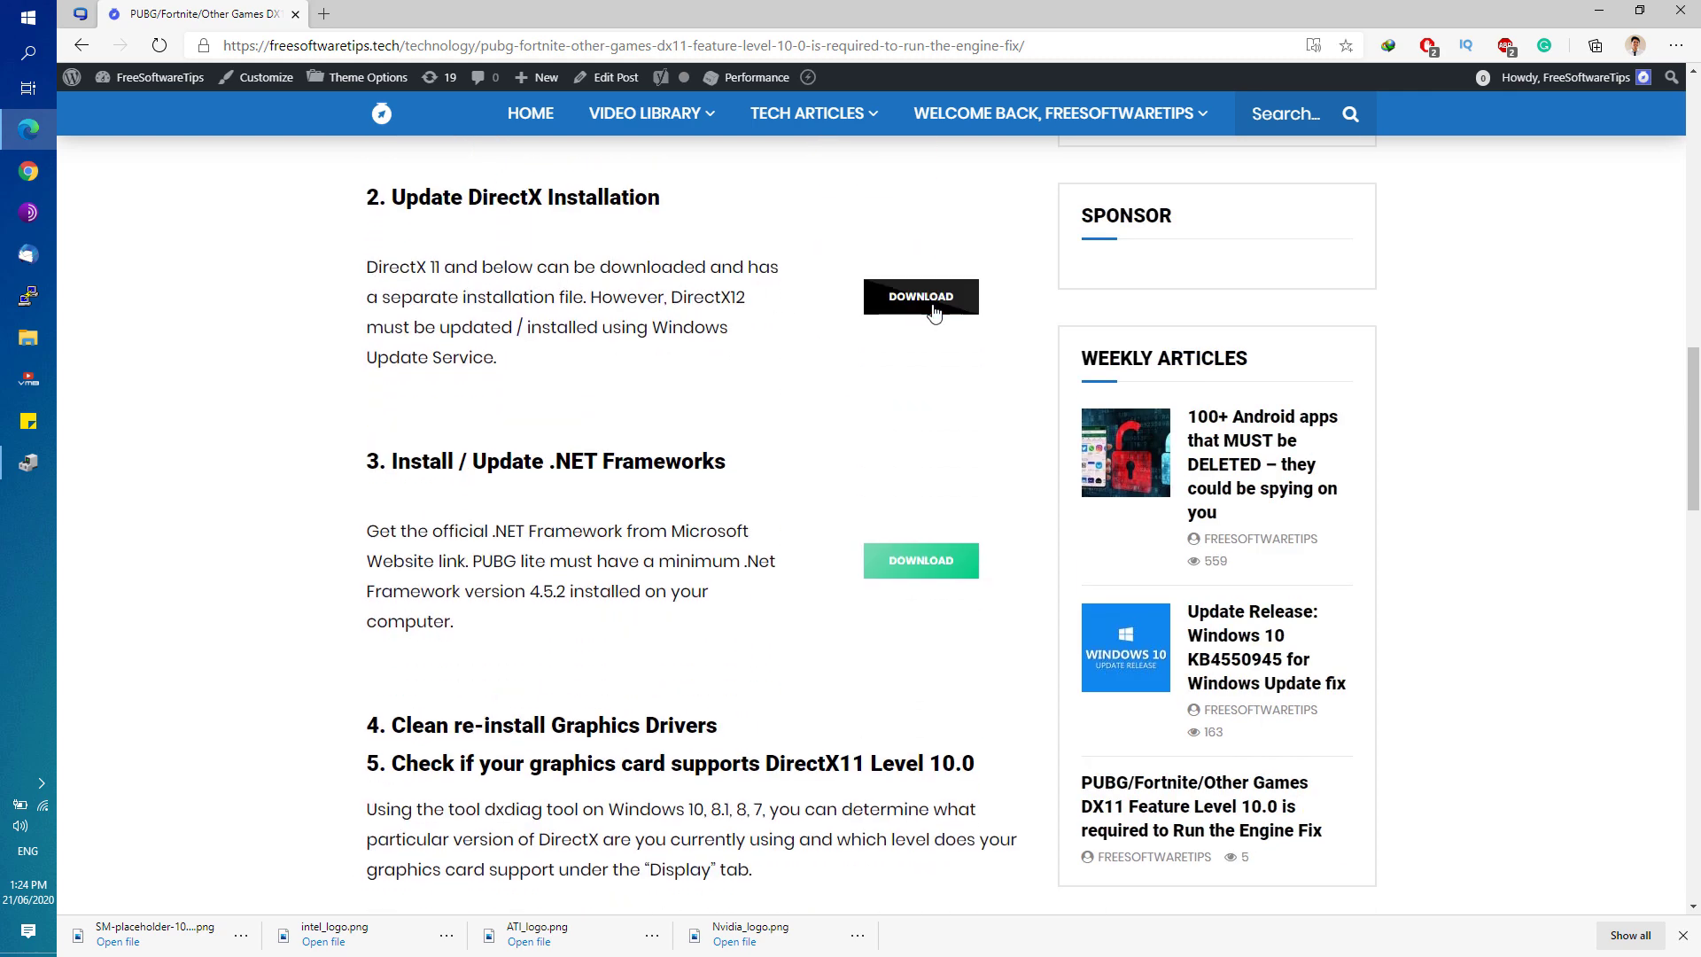
Download and run the DirectX End-User Runtime web installer, accepting the license and skipping Bing Bar.
click(935, 315)
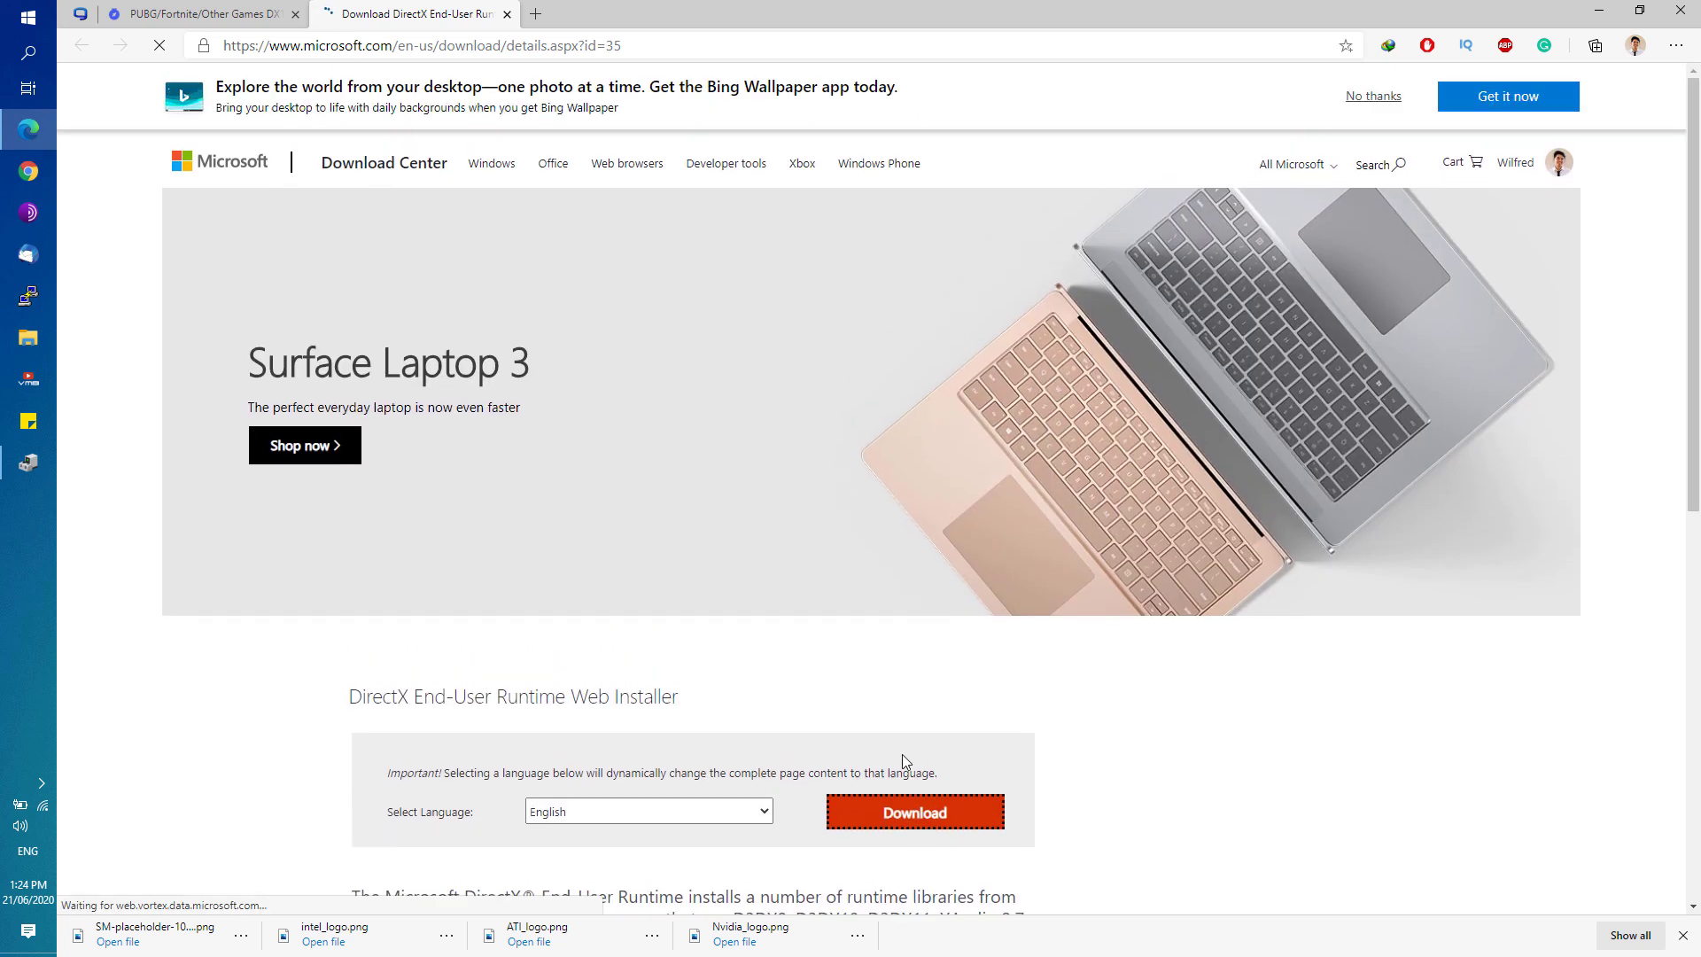
click(904, 811)
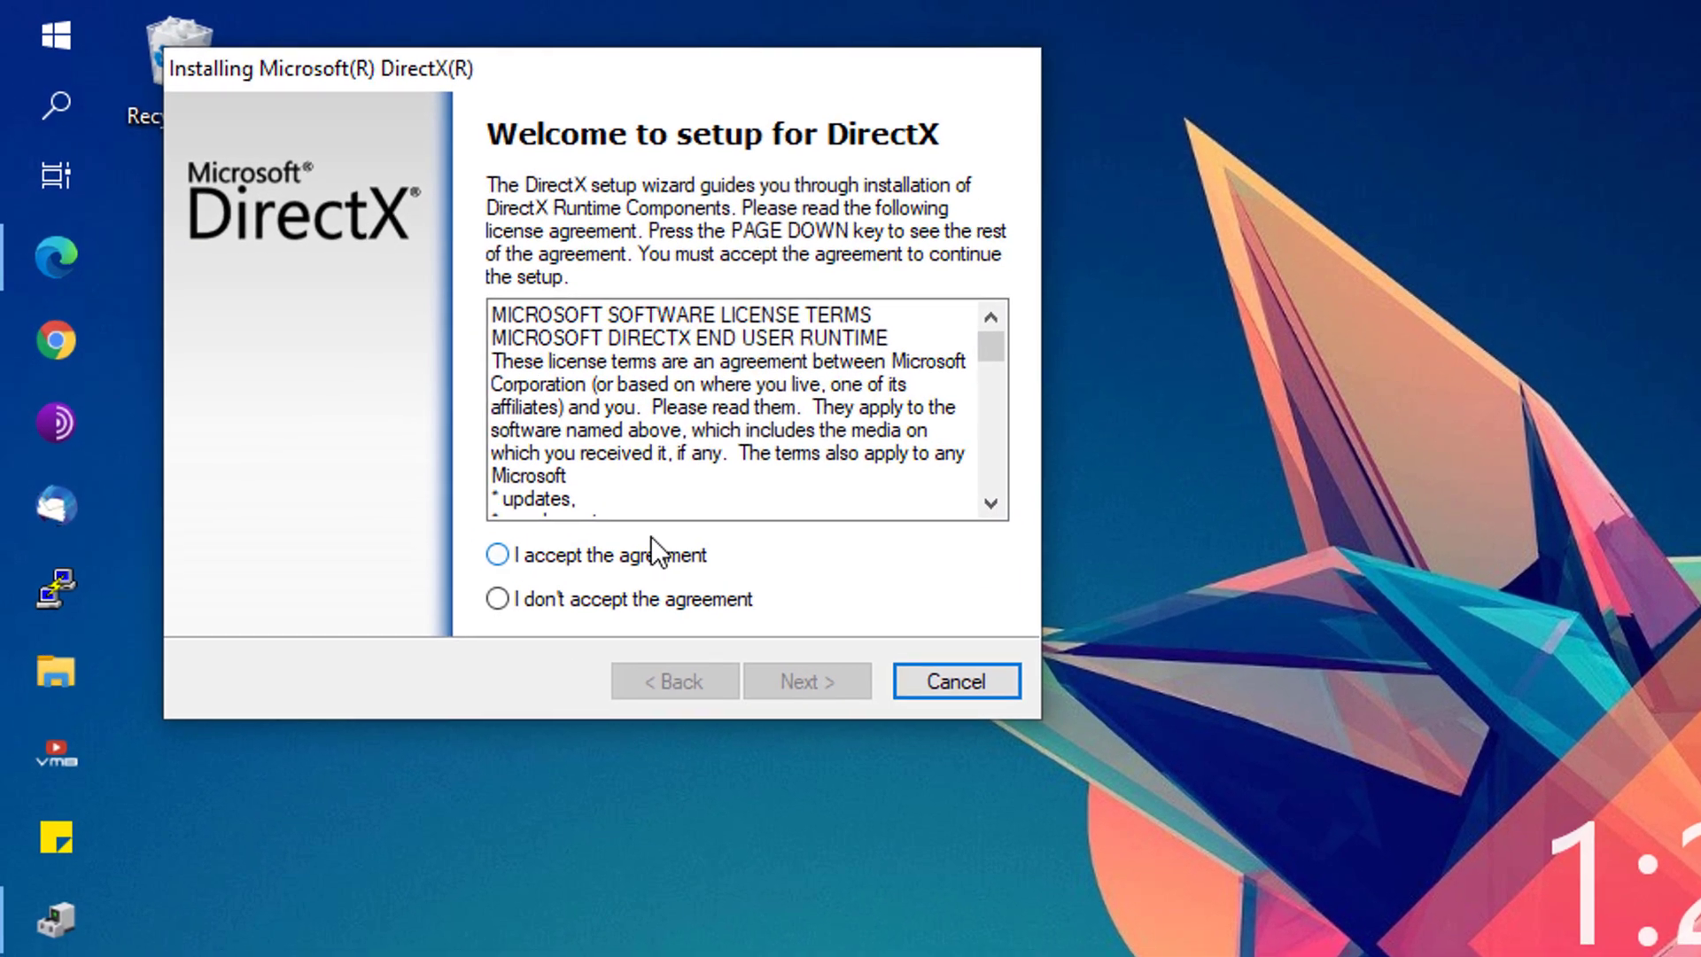
click(481, 410)
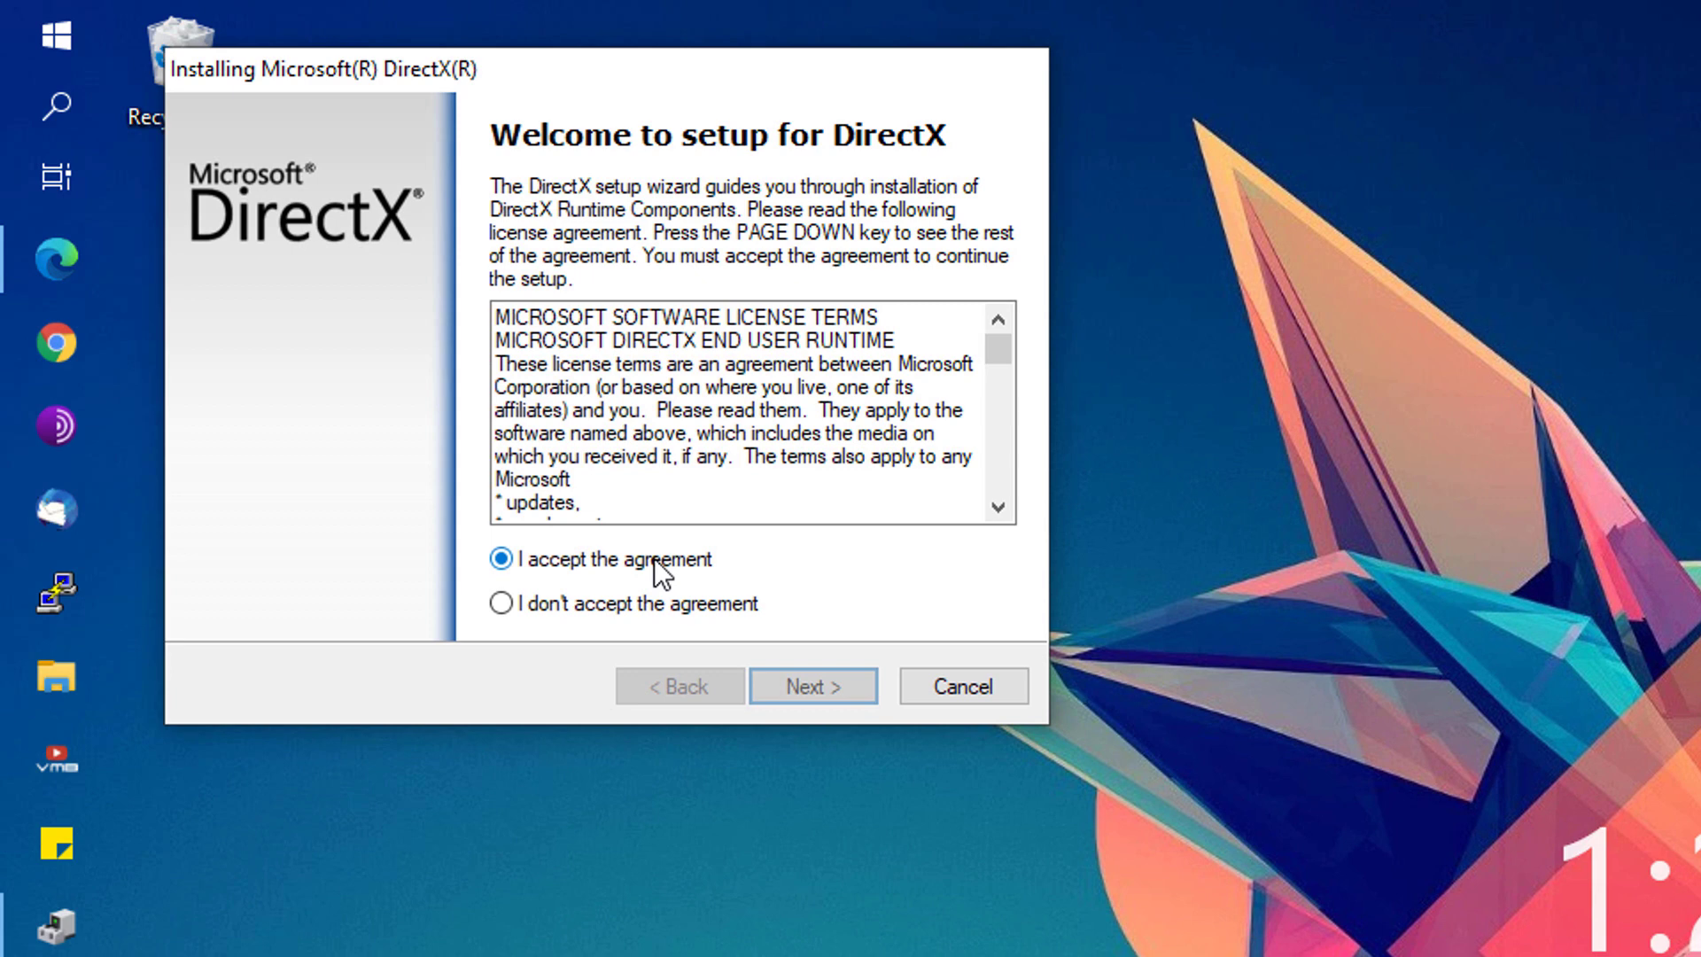
click(573, 504)
click(783, 685)
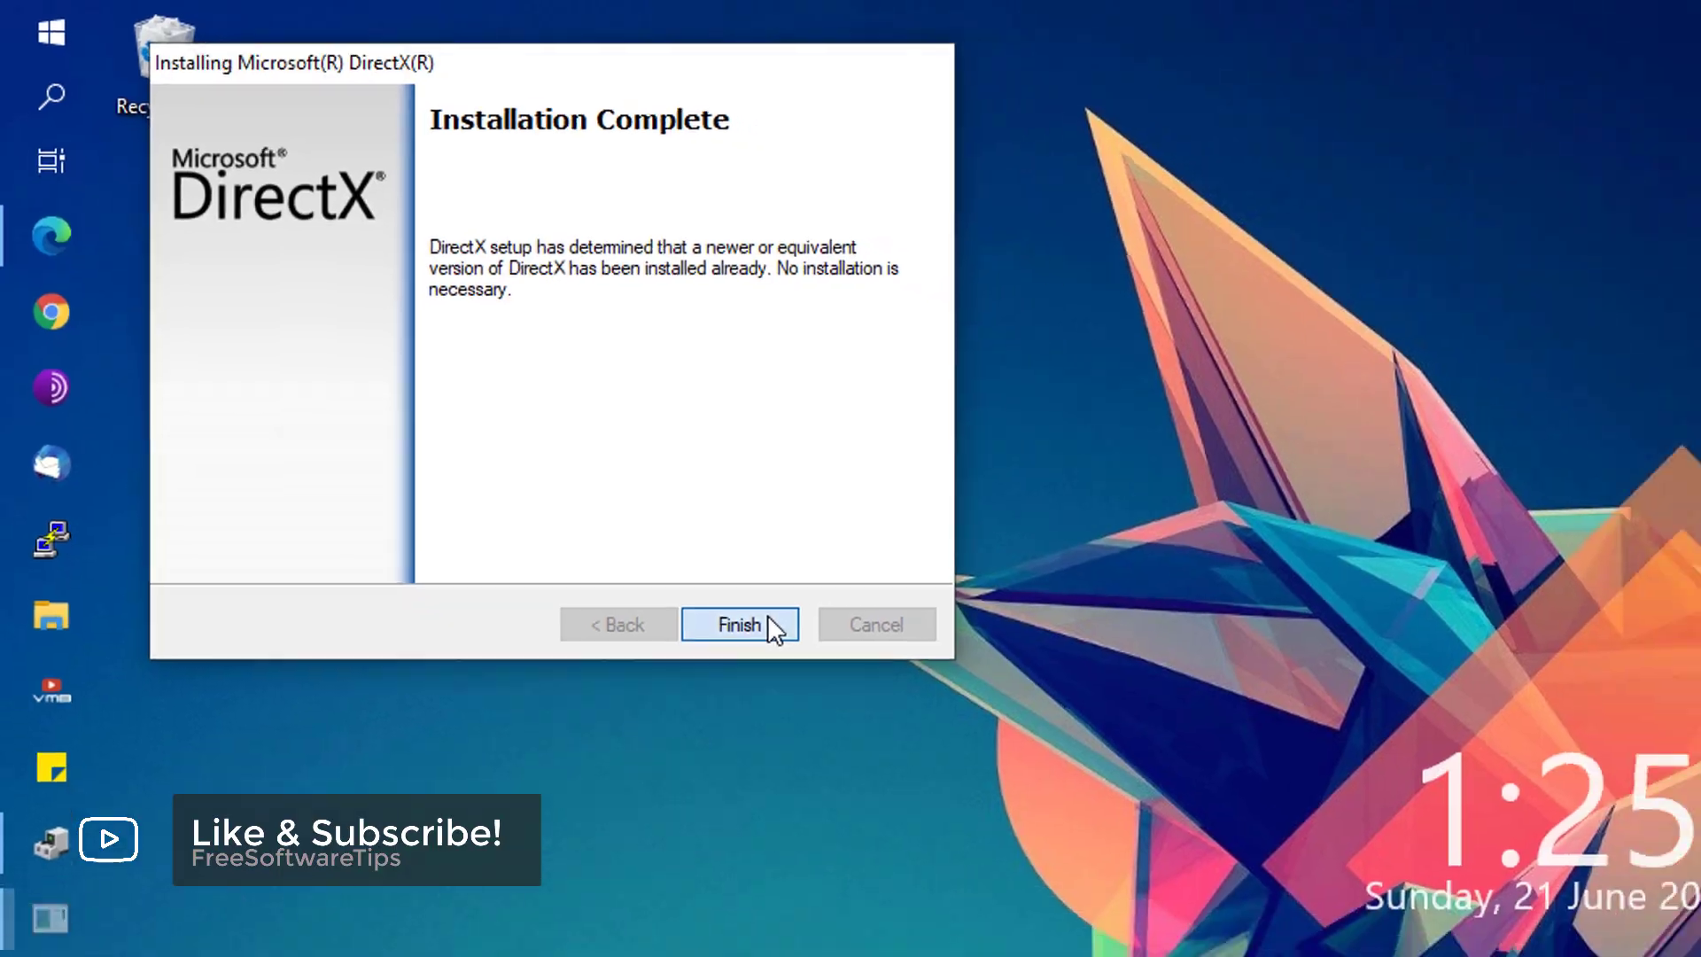
Finish DirectX setup, then run the .NET Framework 4.7.2 runtime installer and close it.
click(767, 624)
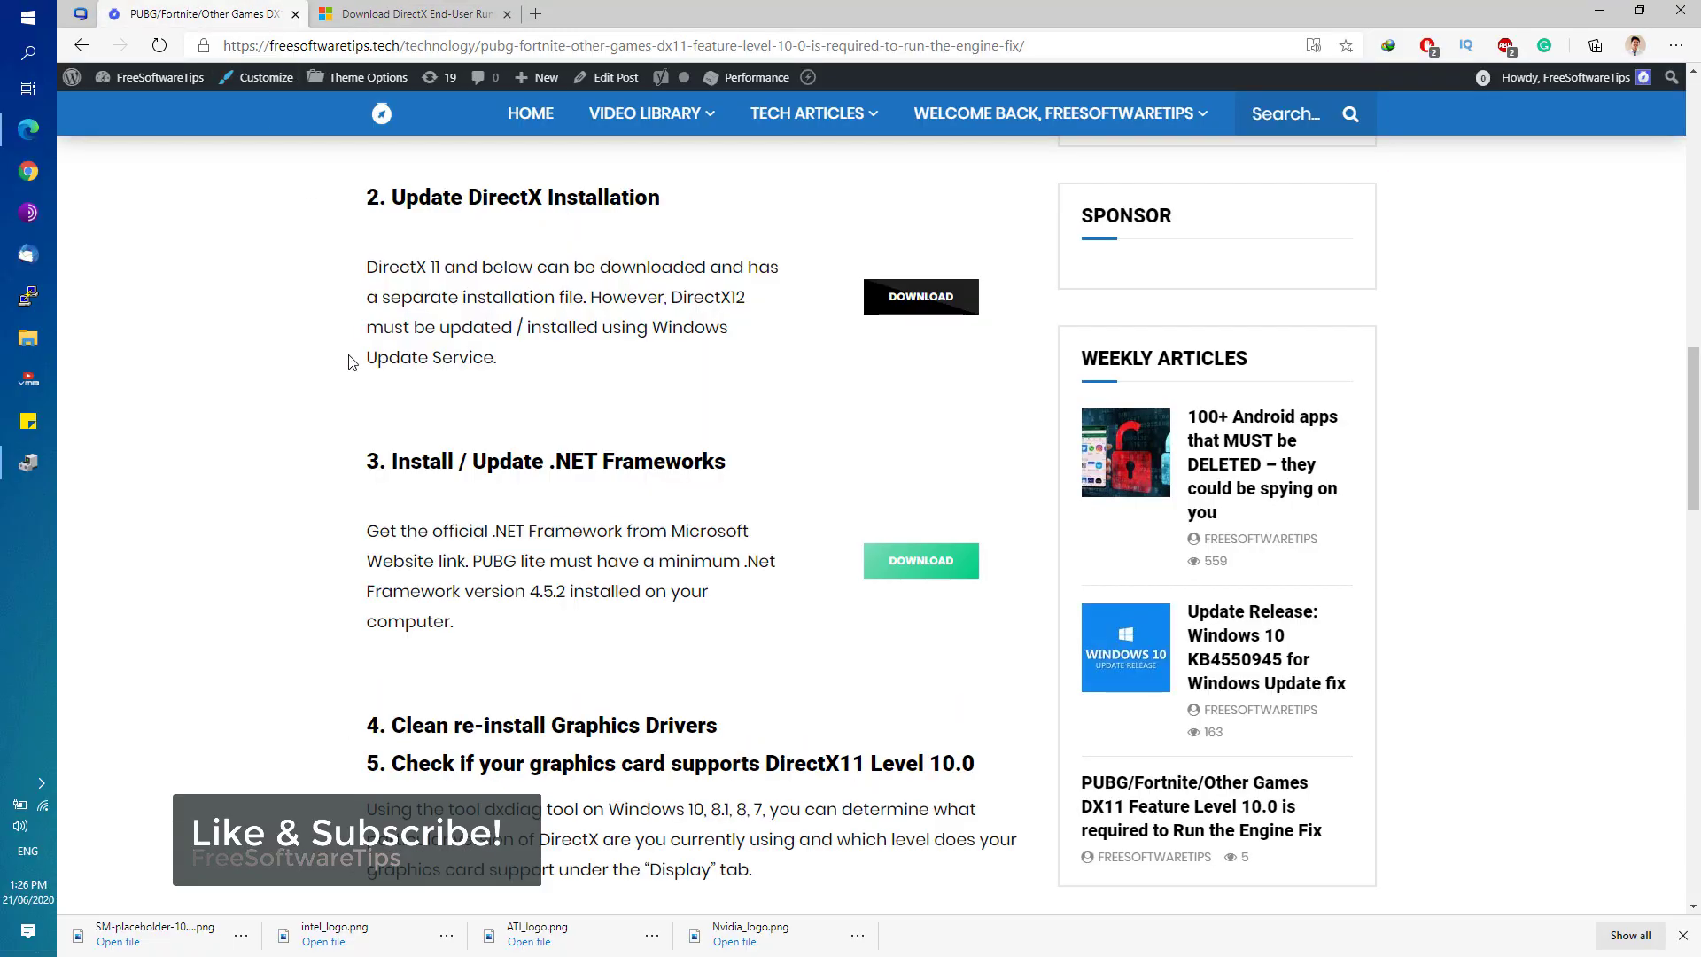
scroll(365, 305, down, 3)
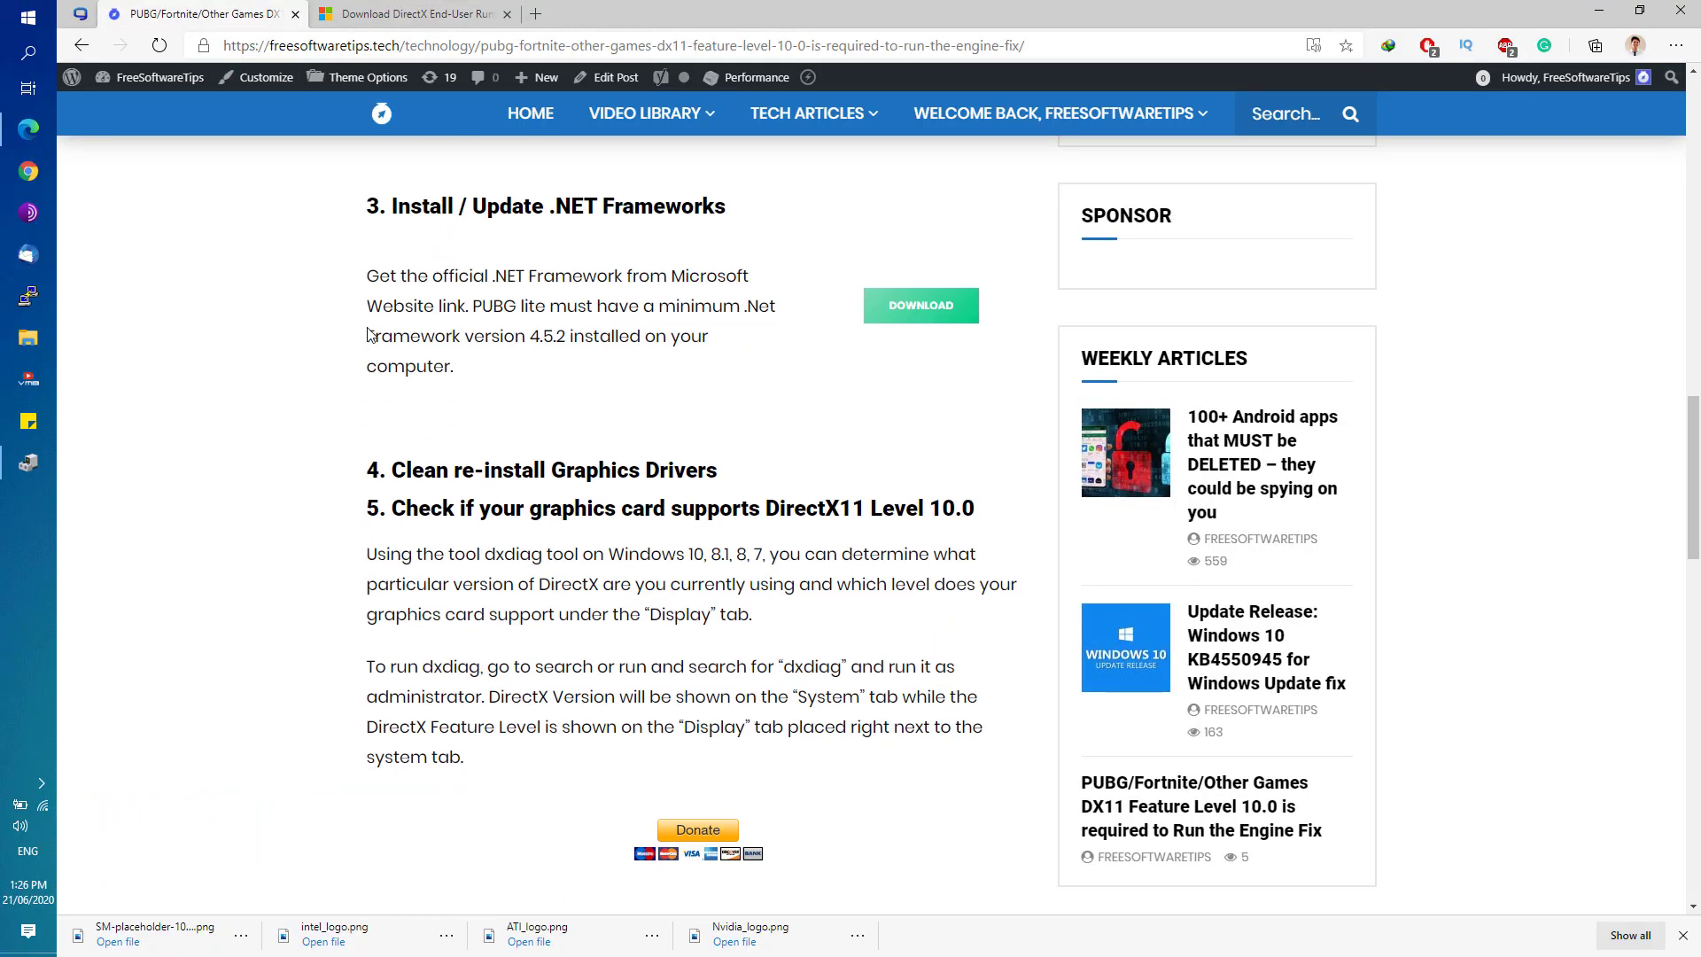
scroll(371, 334, up, 1)
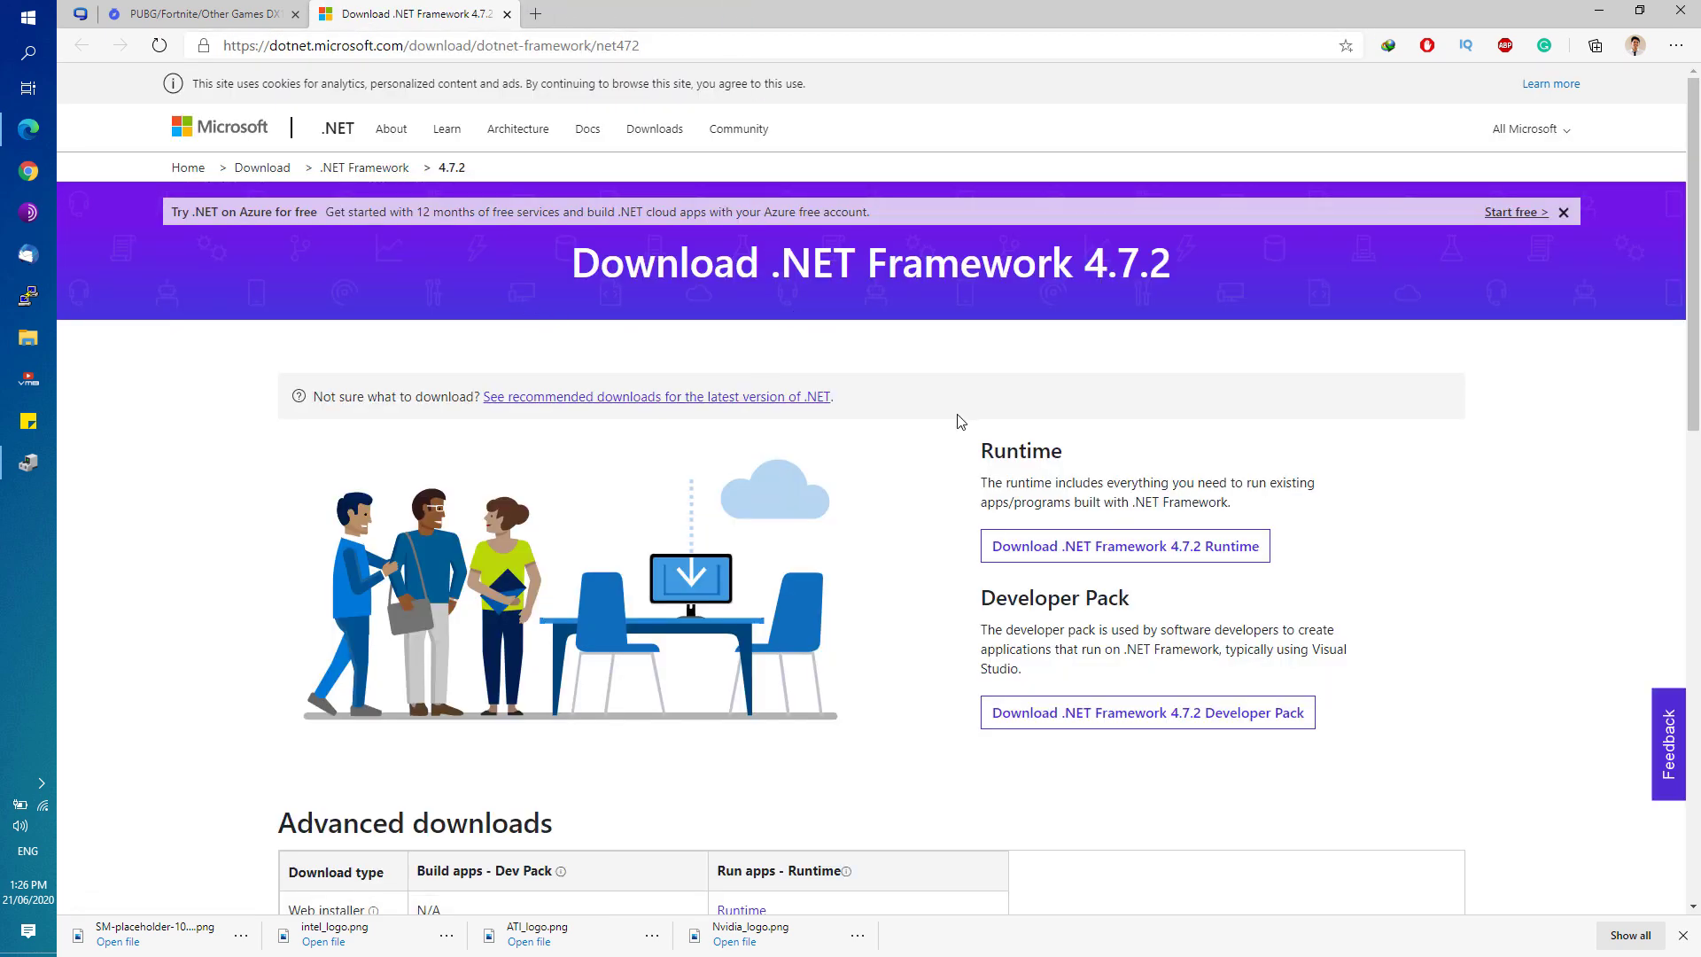
scroll(961, 421, down, 3)
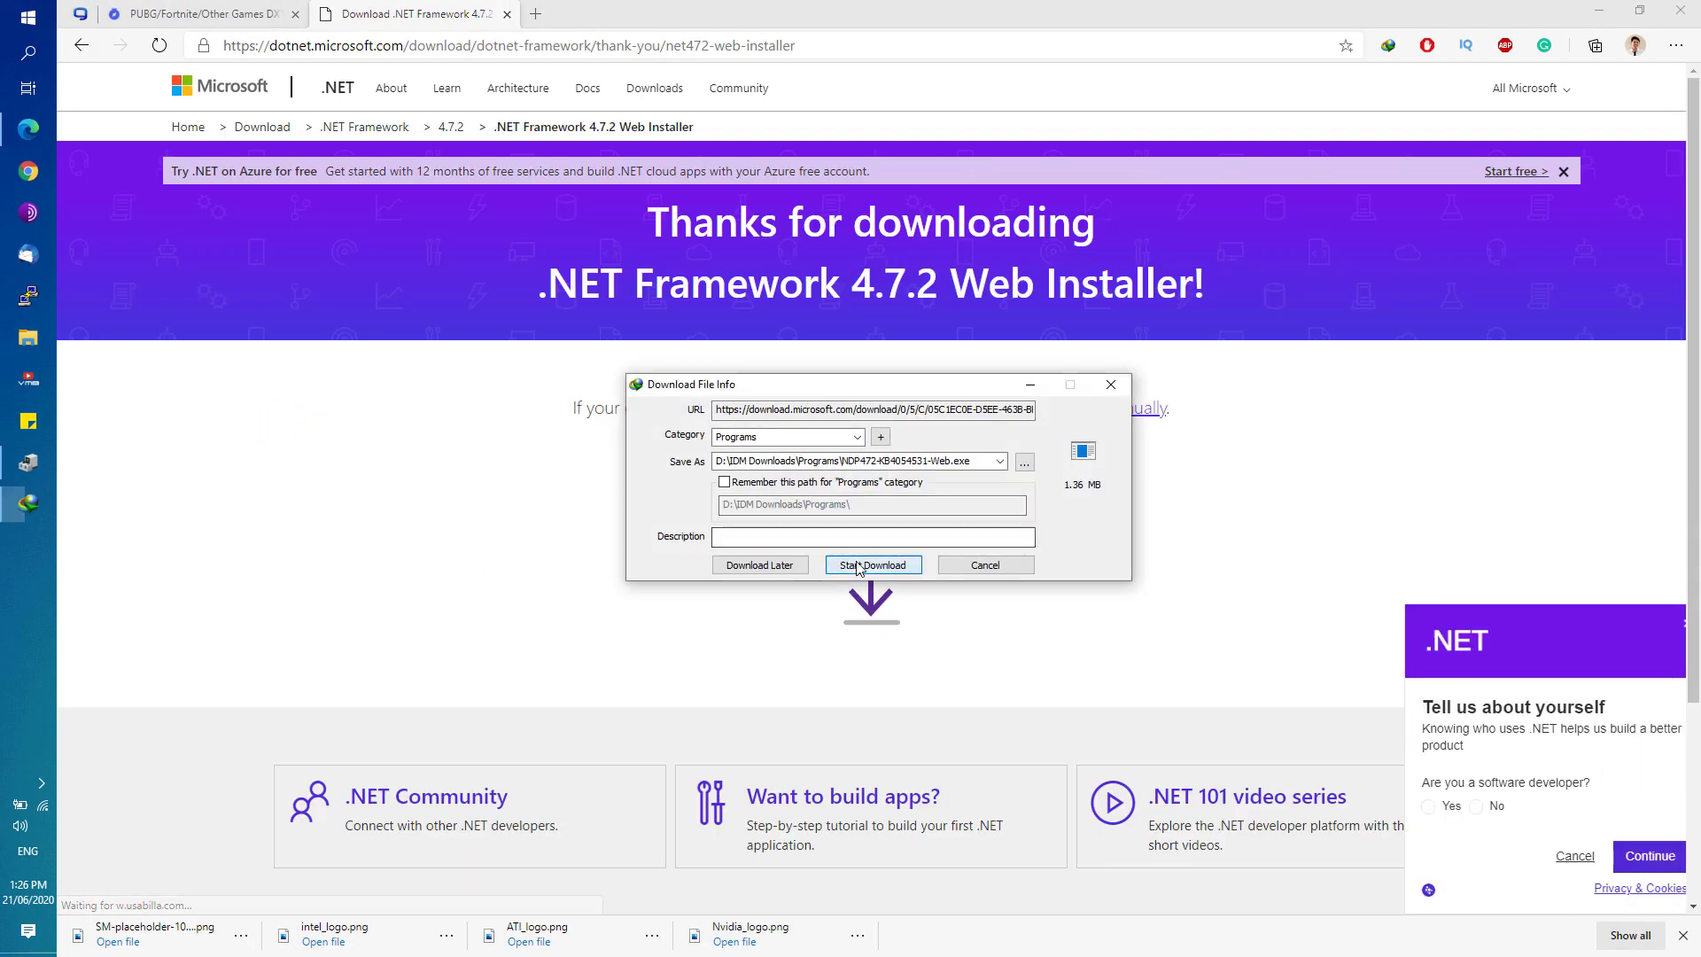
click(868, 562)
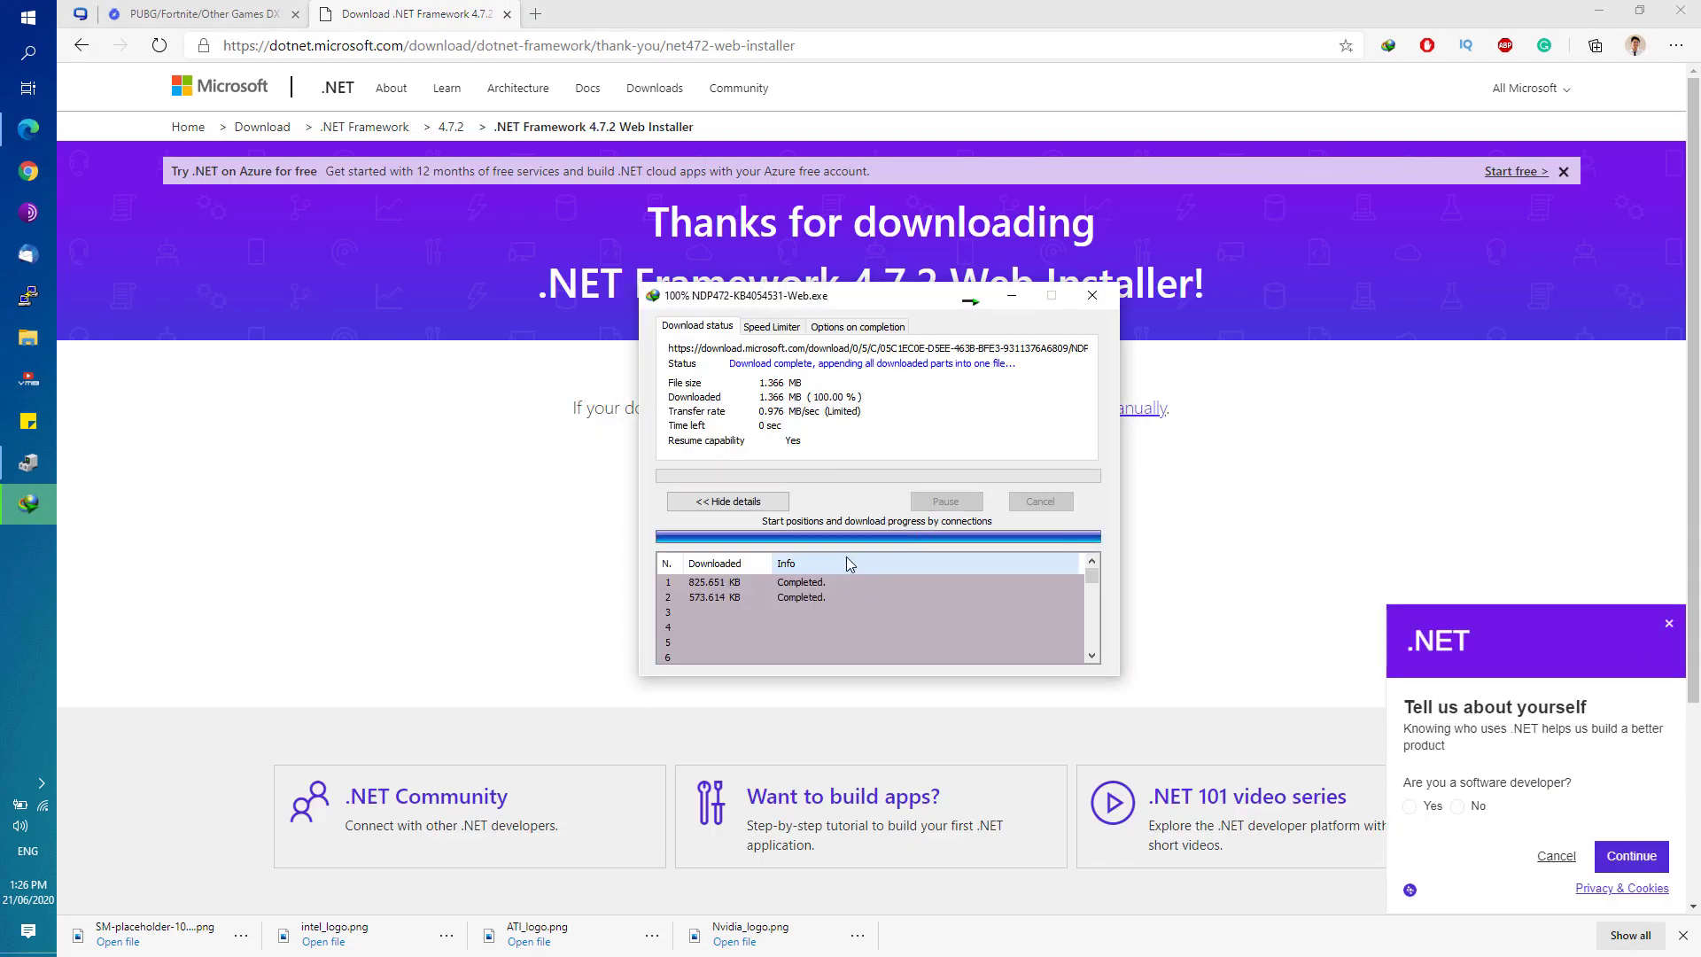
click(751, 543)
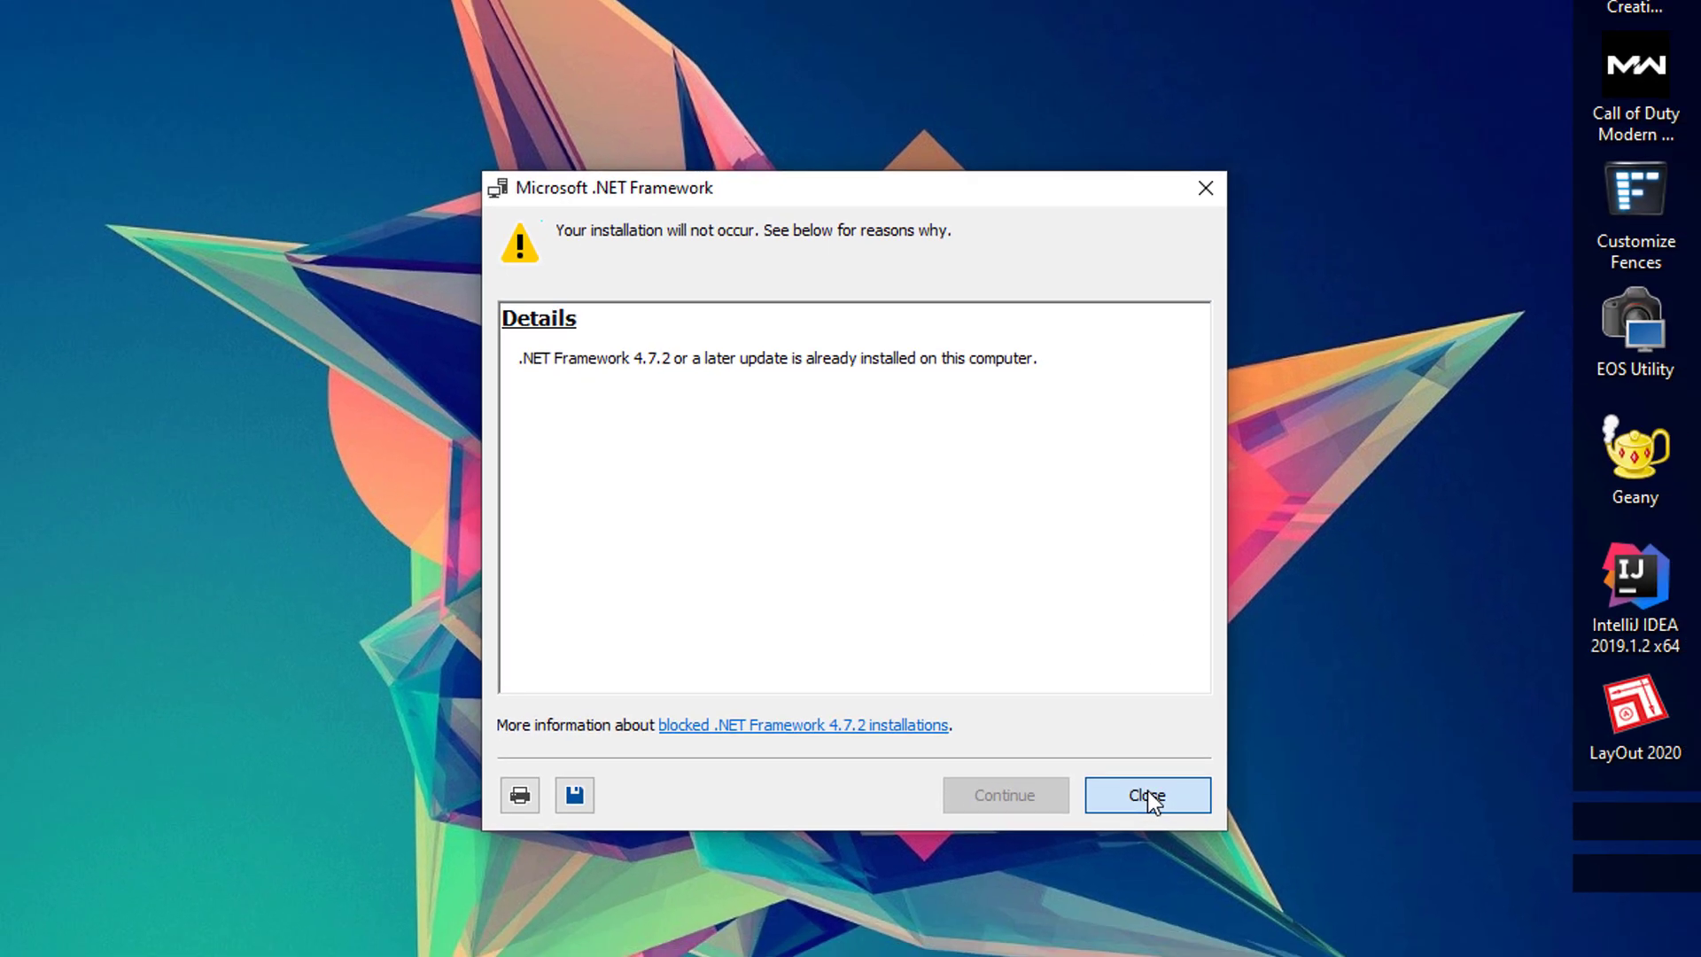
click(1172, 833)
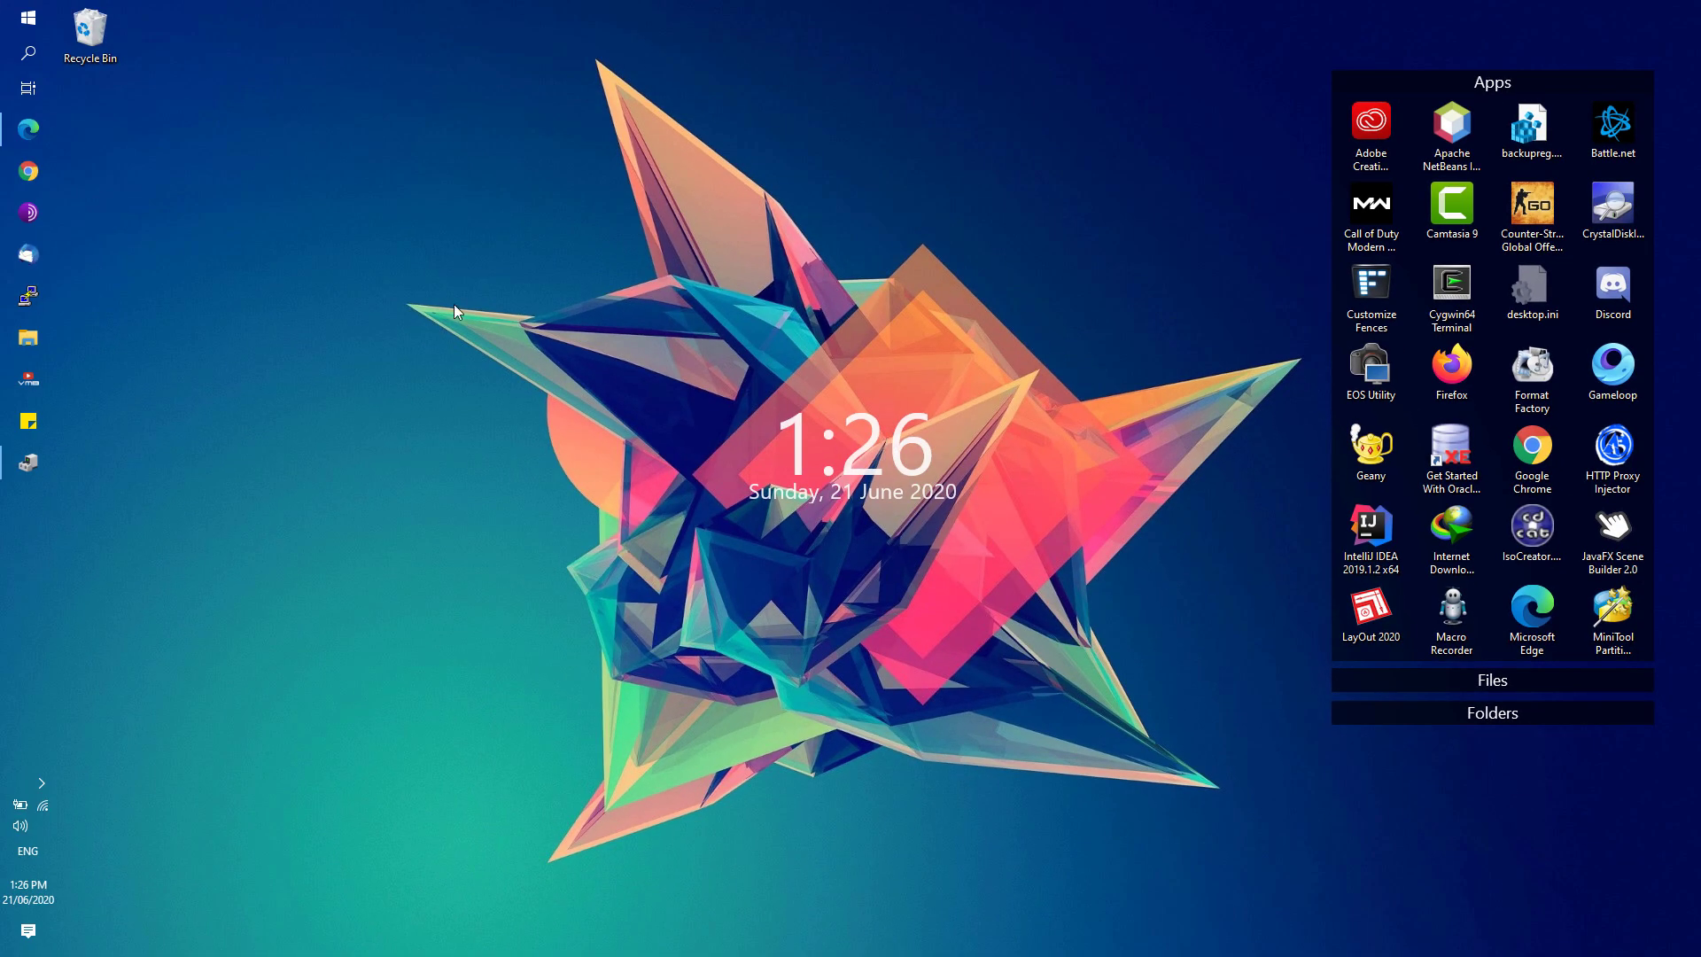
Minimize Edge and launch dxdiag from the Start search.
click(28, 128)
key(ctrl+shift+Tab)
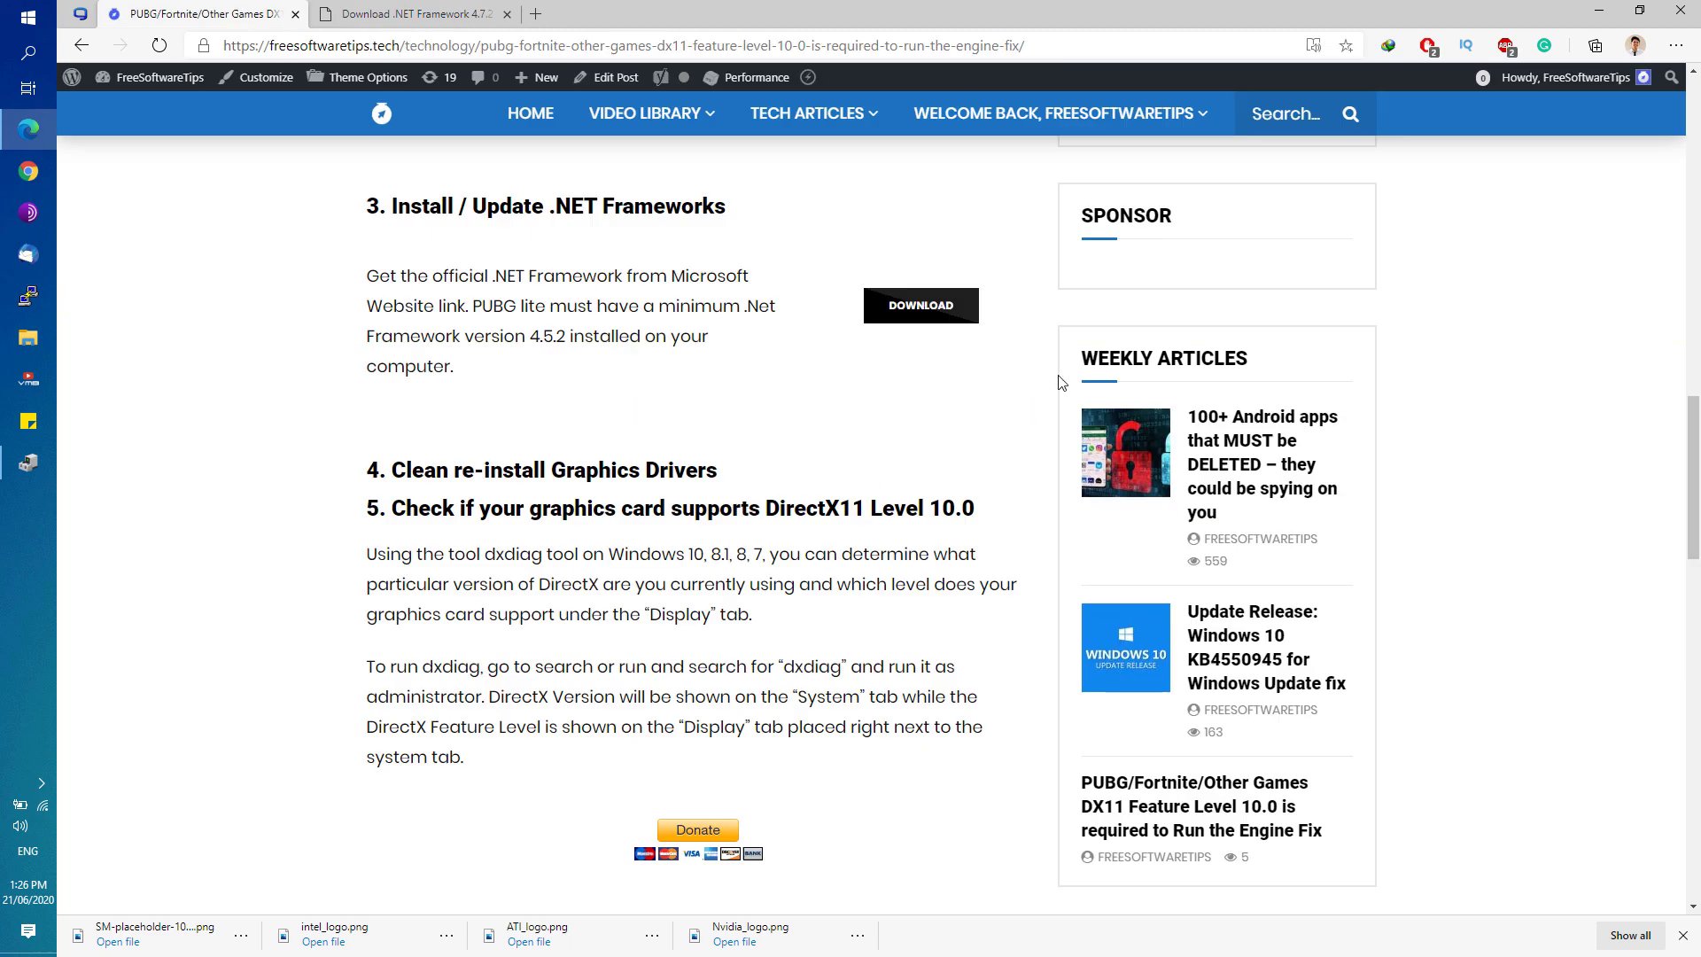
click(1599, 10)
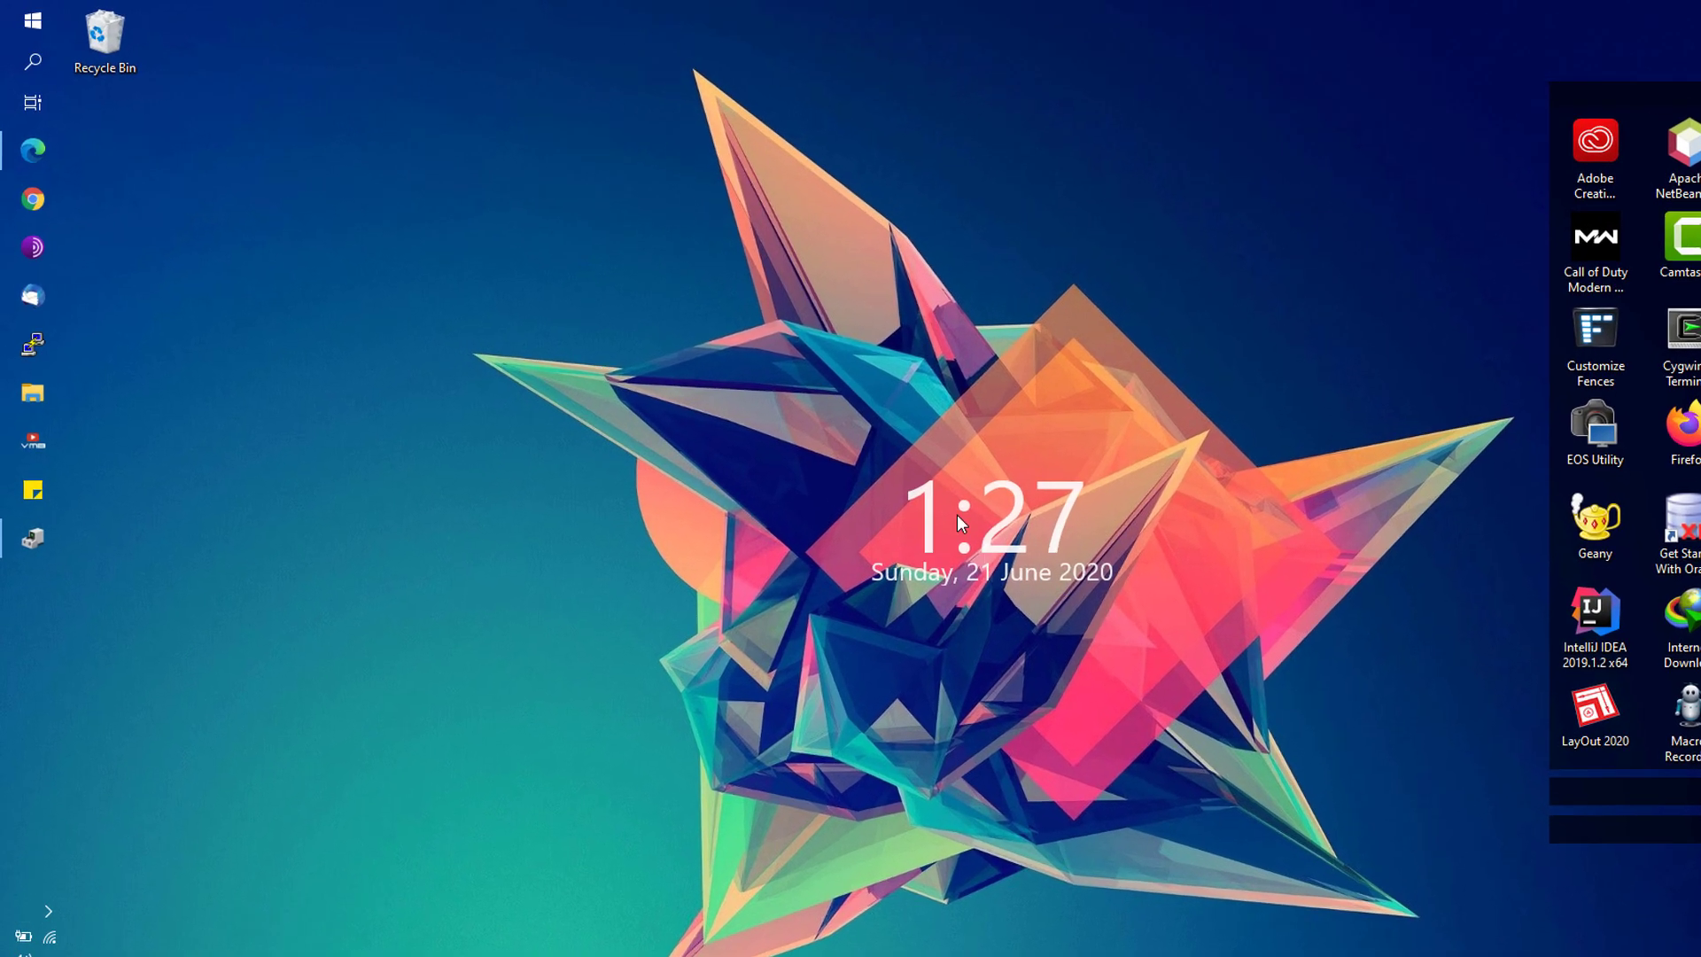
click(28, 17)
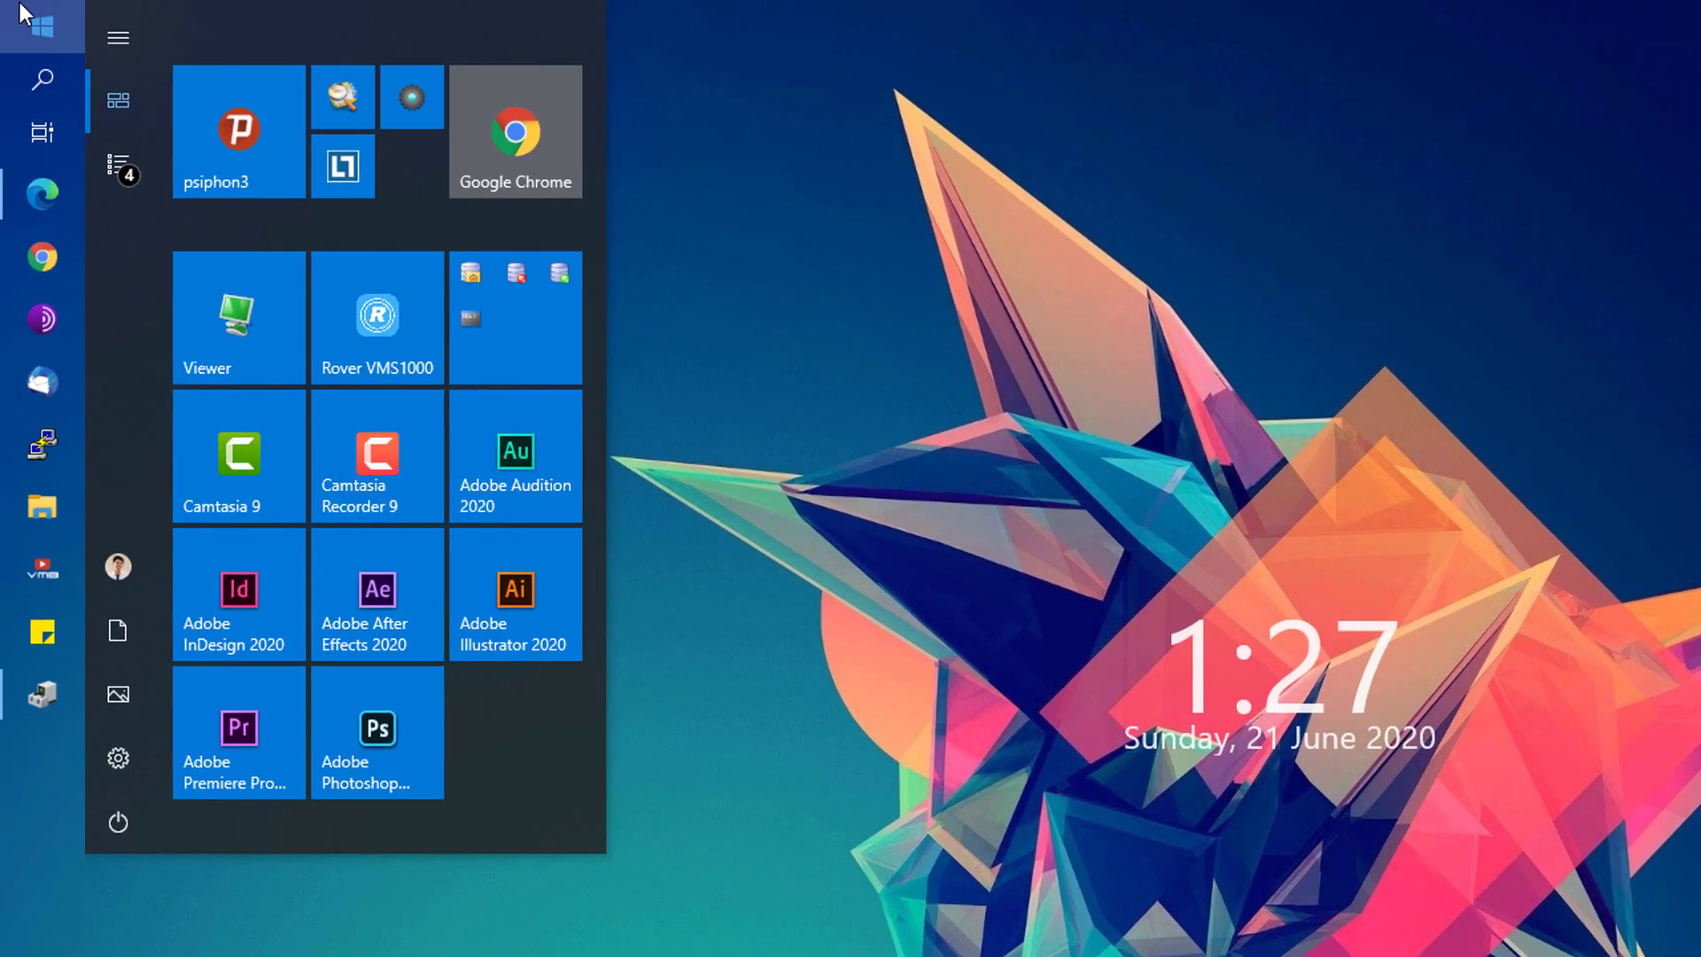
text(dxdiag)
key(Return)
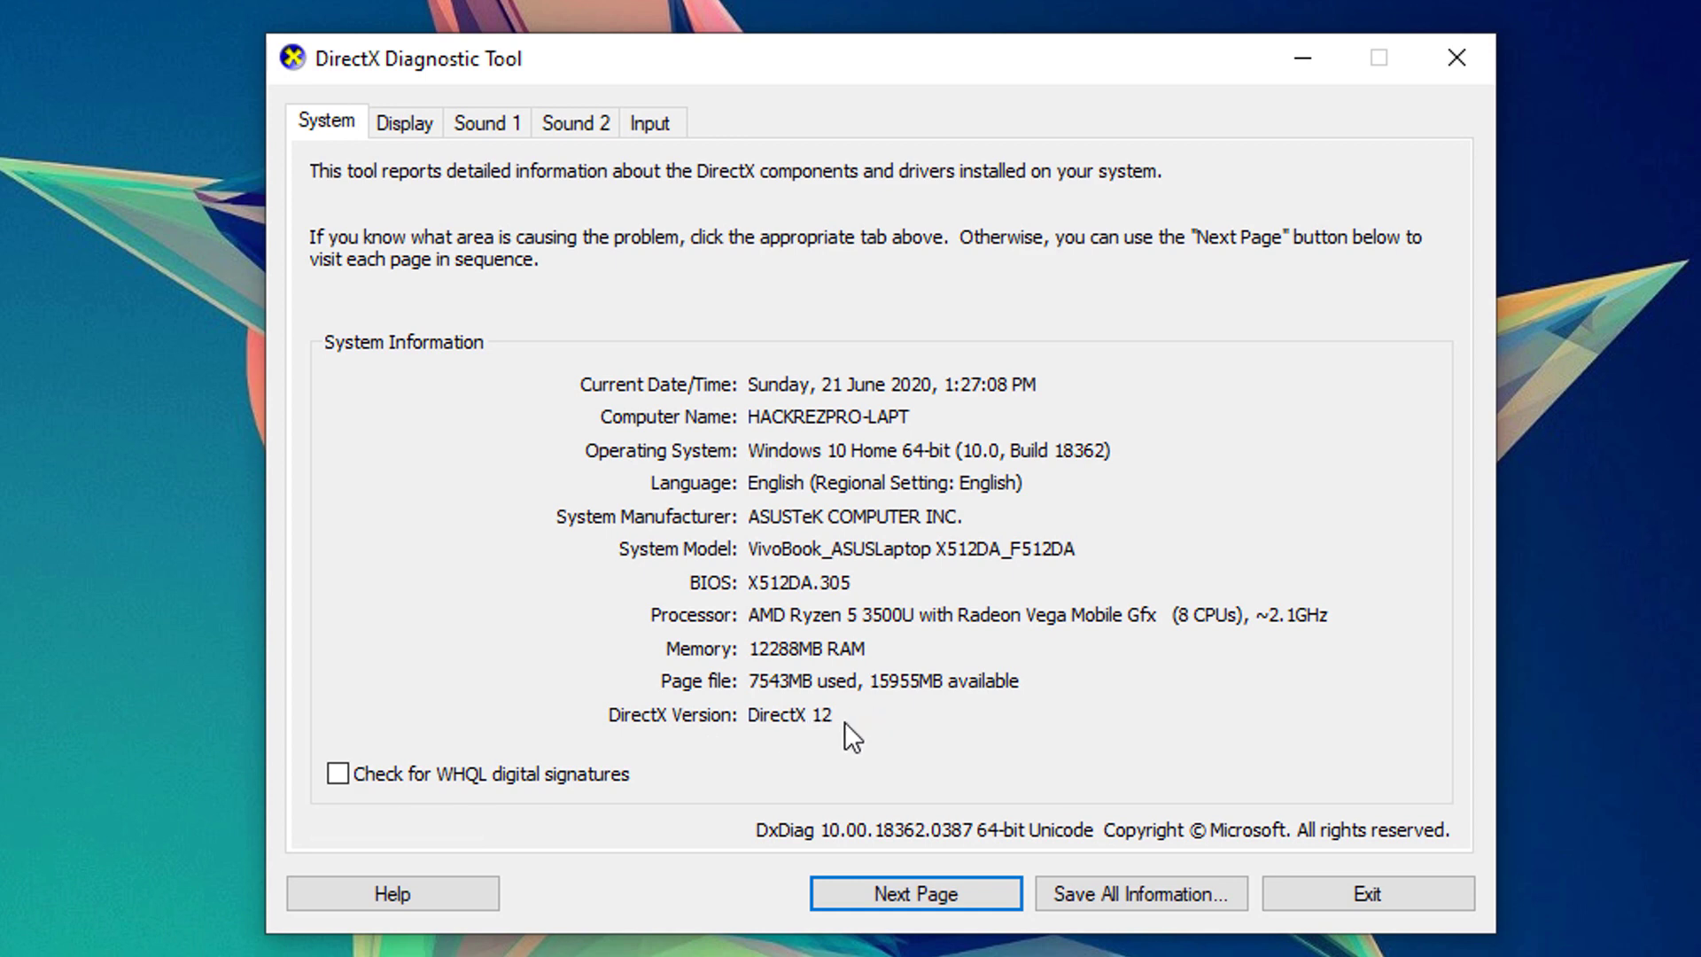
Show the Display tab and scroll the Drivers panel to read Feature Levels 12_1 through 9_1.
click(408, 125)
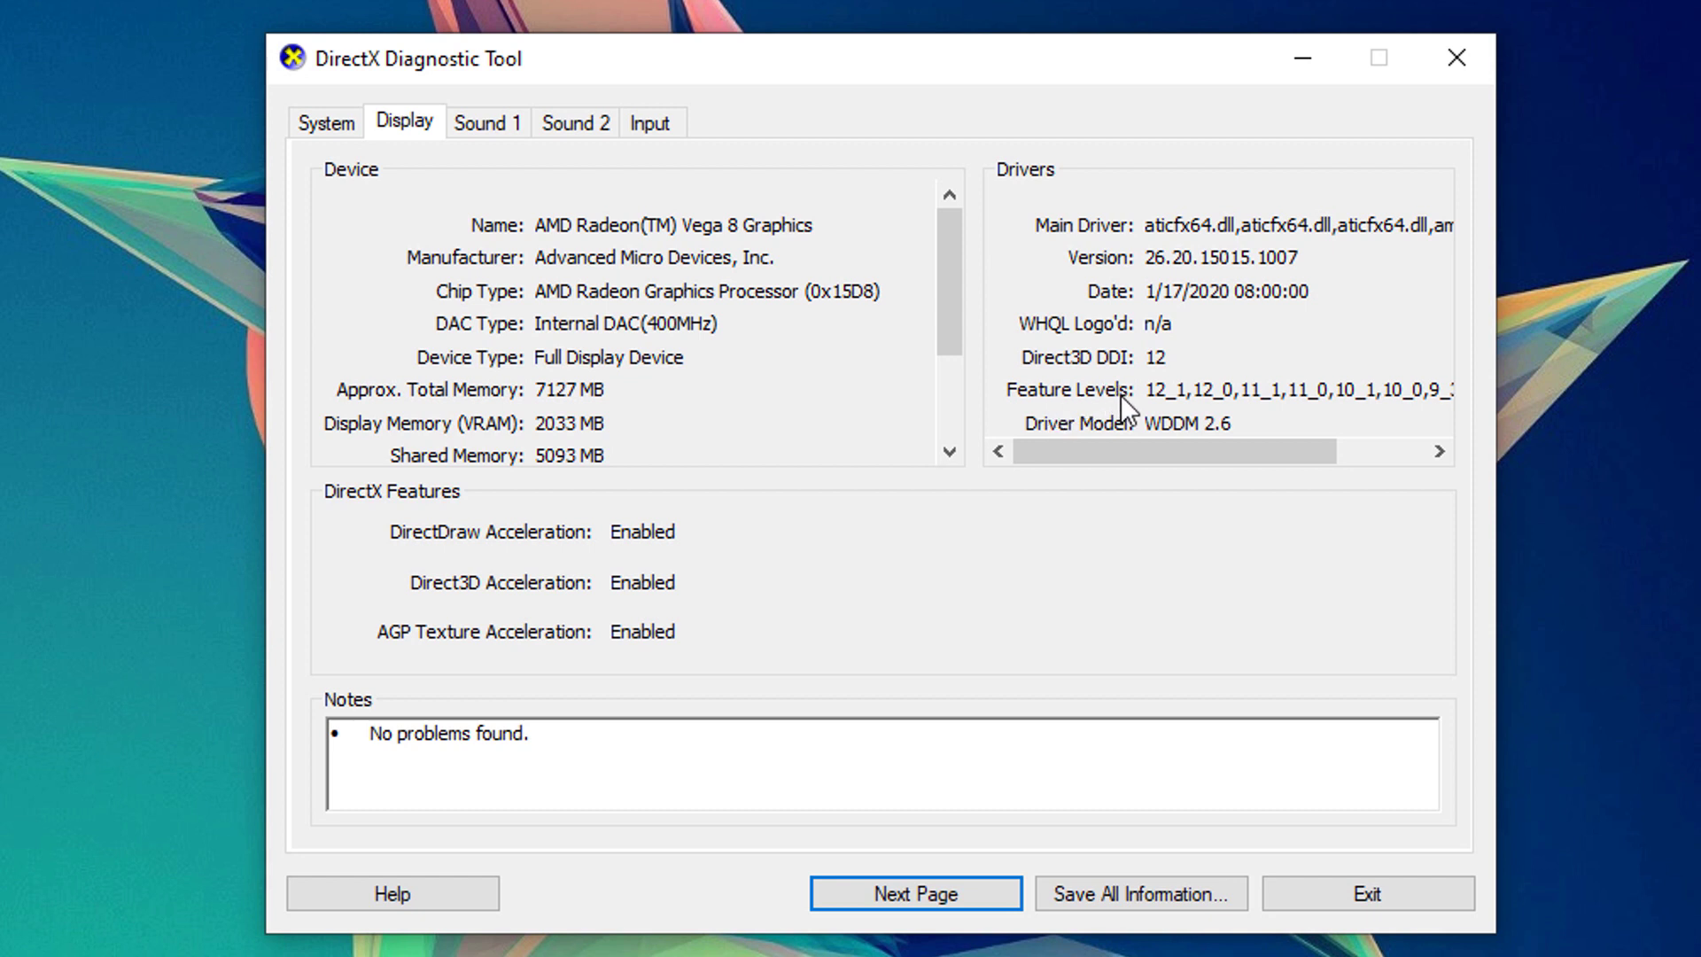
drag(1130, 446, 1242, 455)
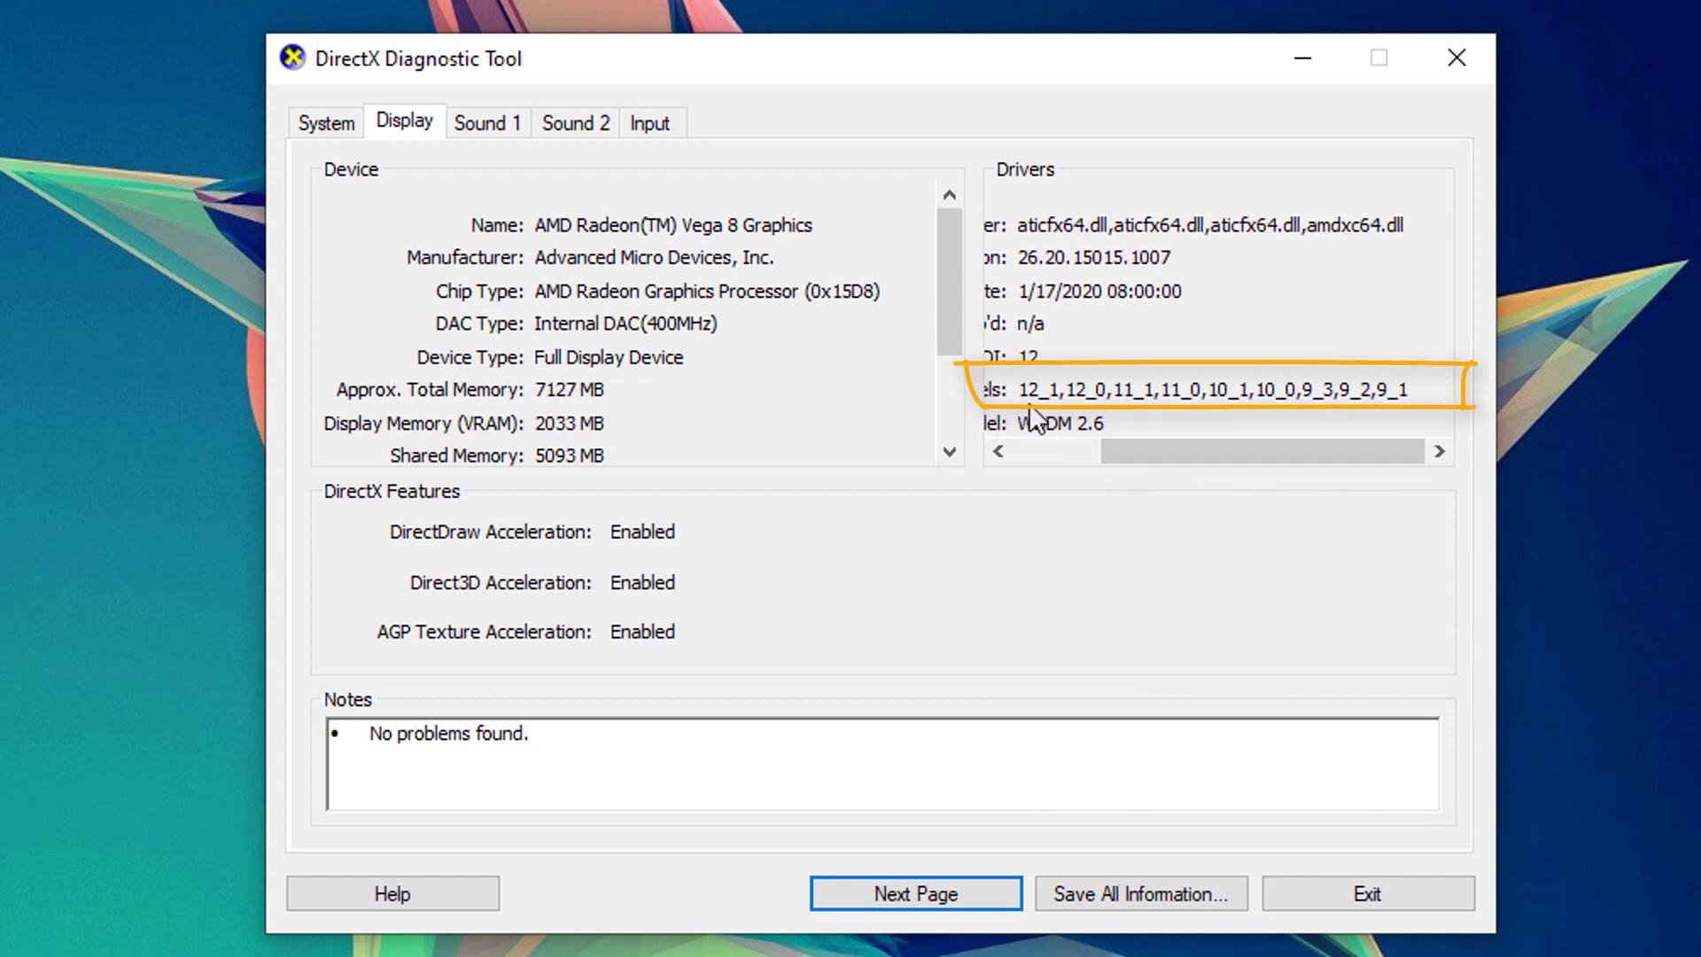
click(1063, 450)
drag(1058, 429, 1223, 452)
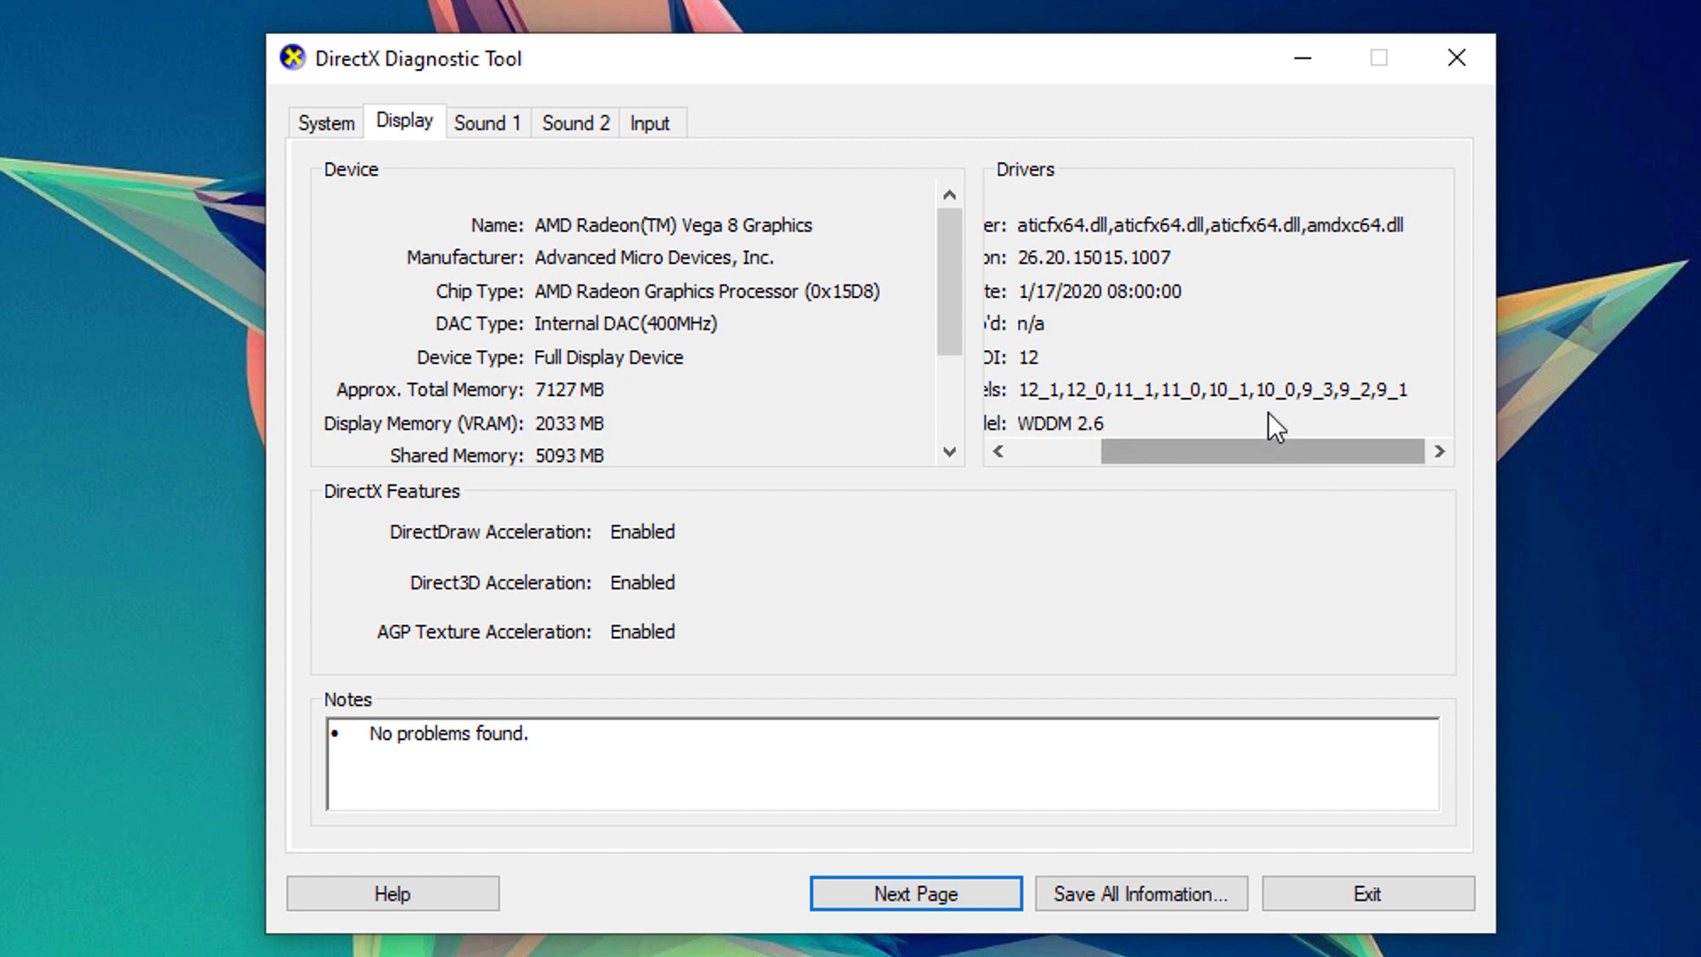
mouse_move(1254, 440)
mouse_down()
mouse_move(1178, 448)
mouse_move(1268, 451)
mouse_up()
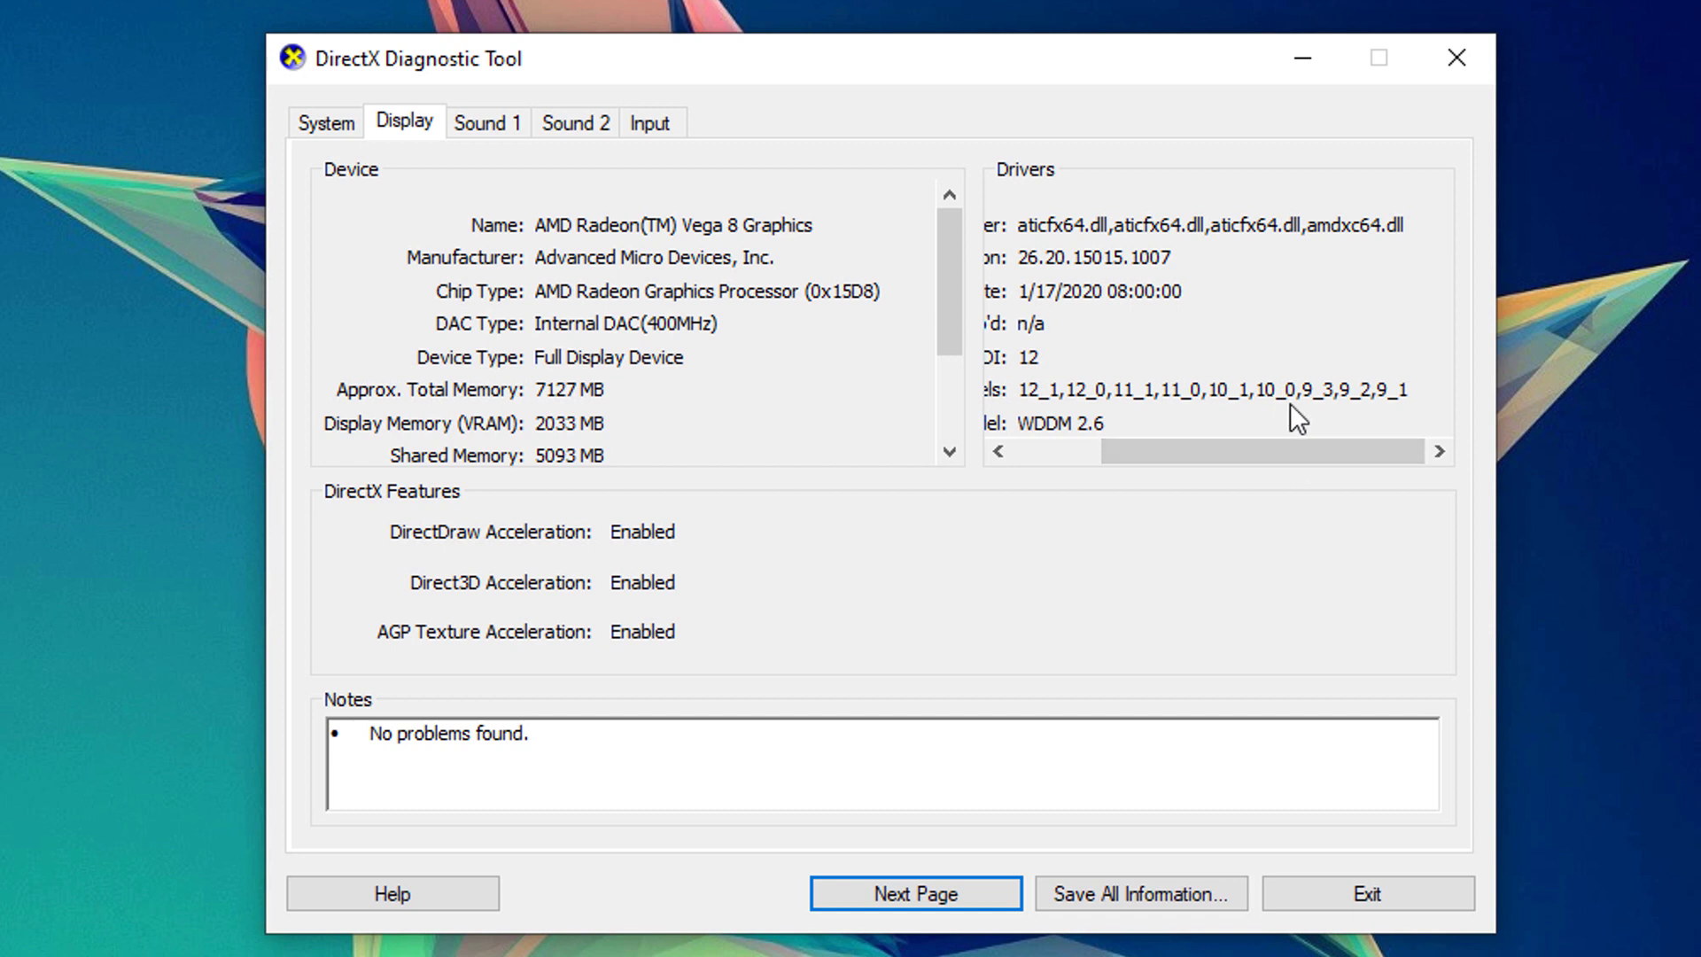
drag(1288, 448, 1088, 448)
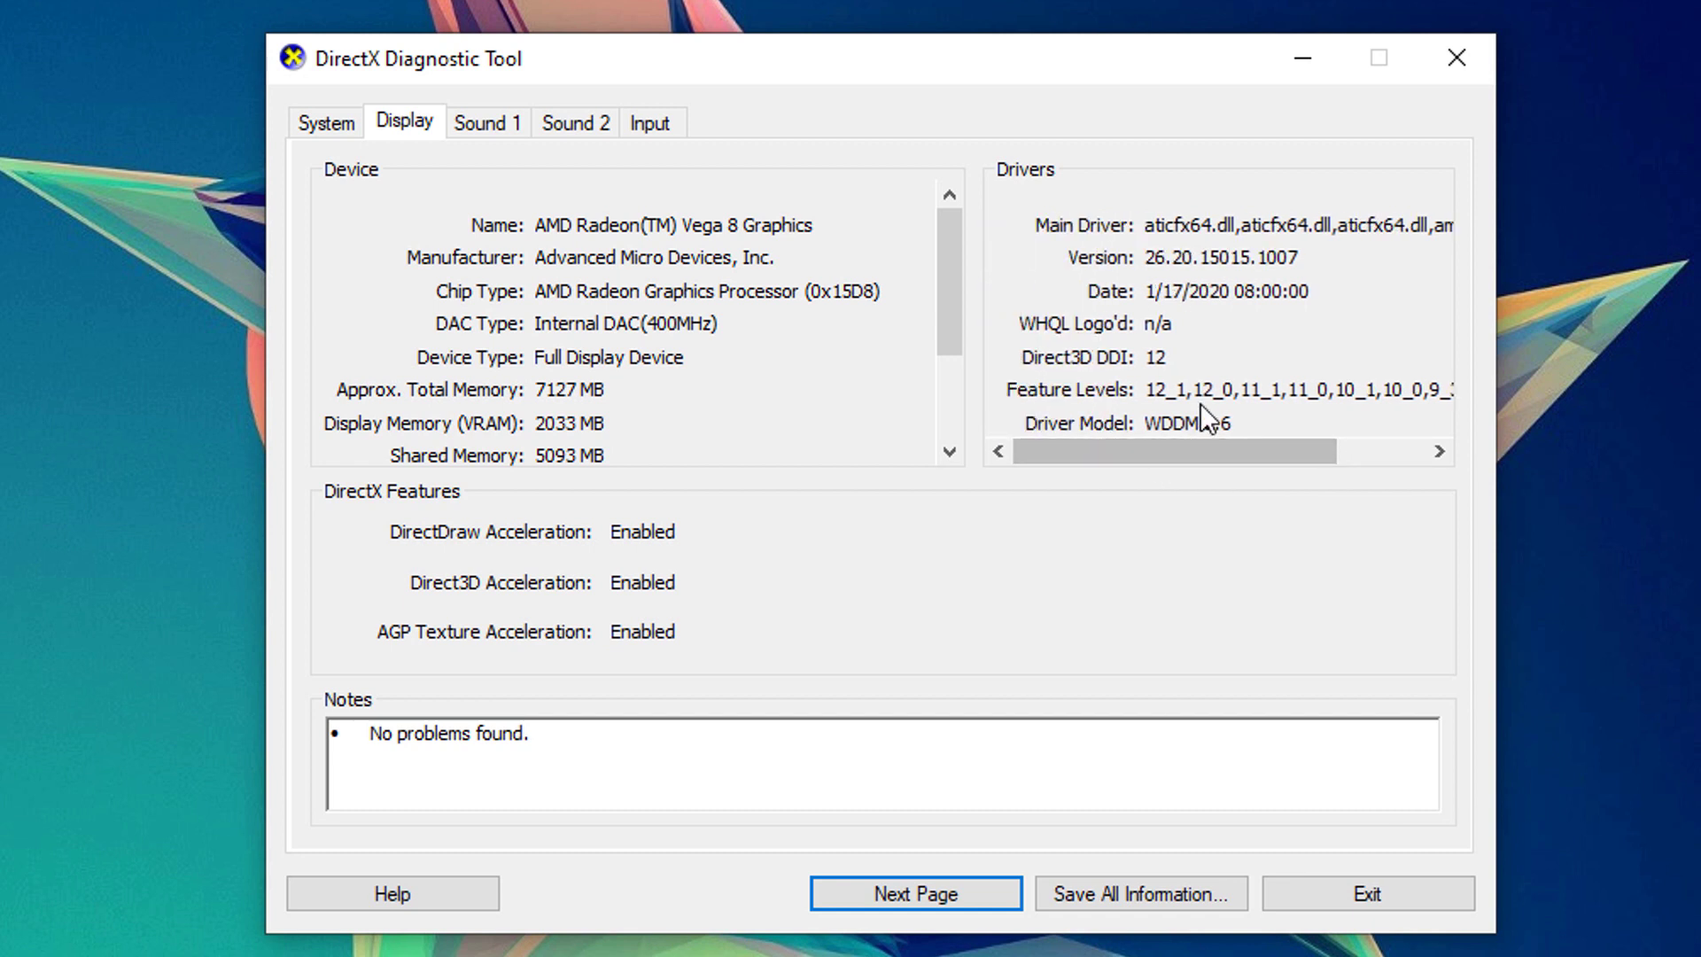